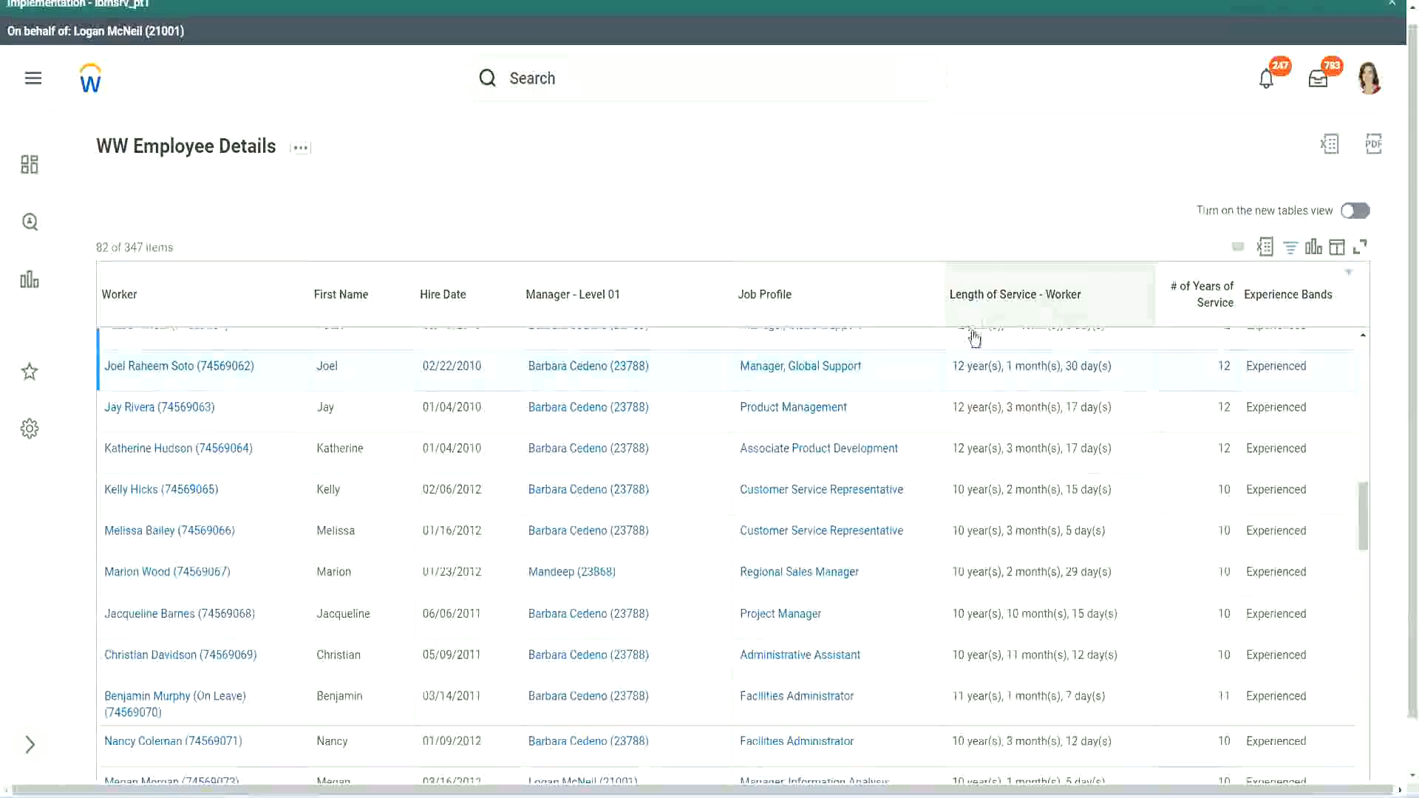
- Compare the length of service with the number of years of service in the Manager, Global Support row
{"action": "left_click_drag", "start_coordinate": [961, 370], "coordinate": [952, 368]}
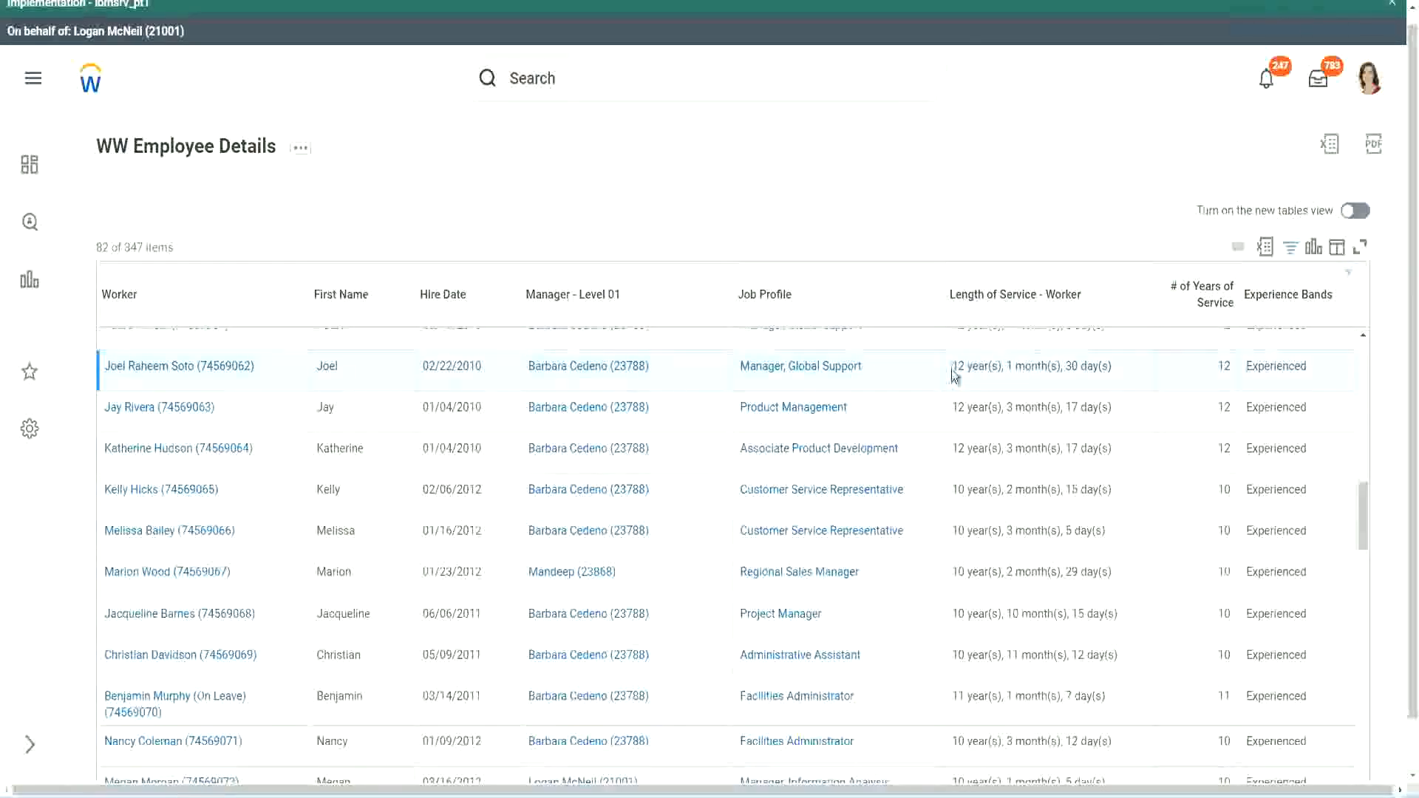
{"action": "left_click", "coordinate": [1004, 366]}
{"action": "left_click_drag", "start_coordinate": [951, 368], "coordinate": [1008, 365]}
{"action": "double_click", "coordinate": [1010, 366]}
{"action": "double_click", "coordinate": [1076, 366]}
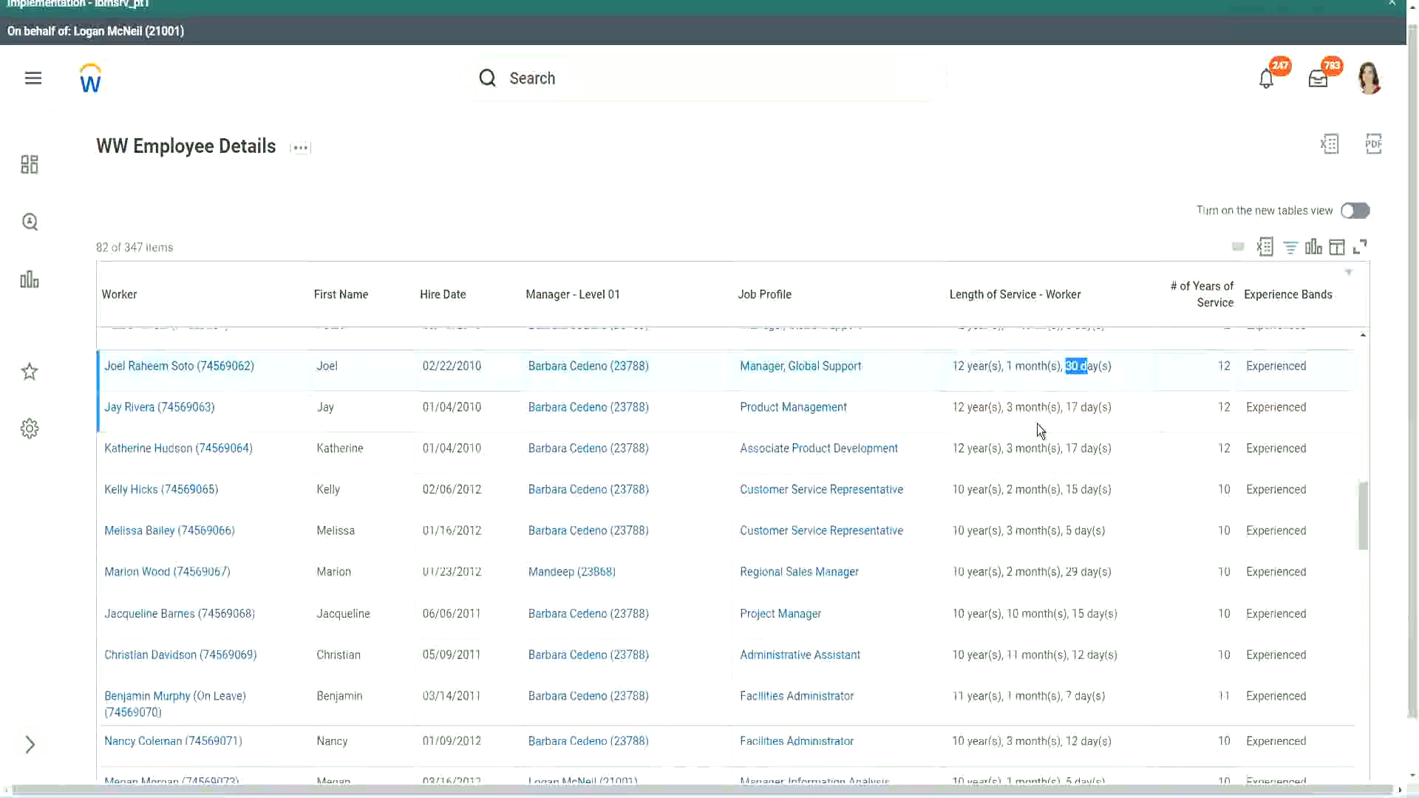
{"action": "double_click", "coordinate": [1231, 365]}
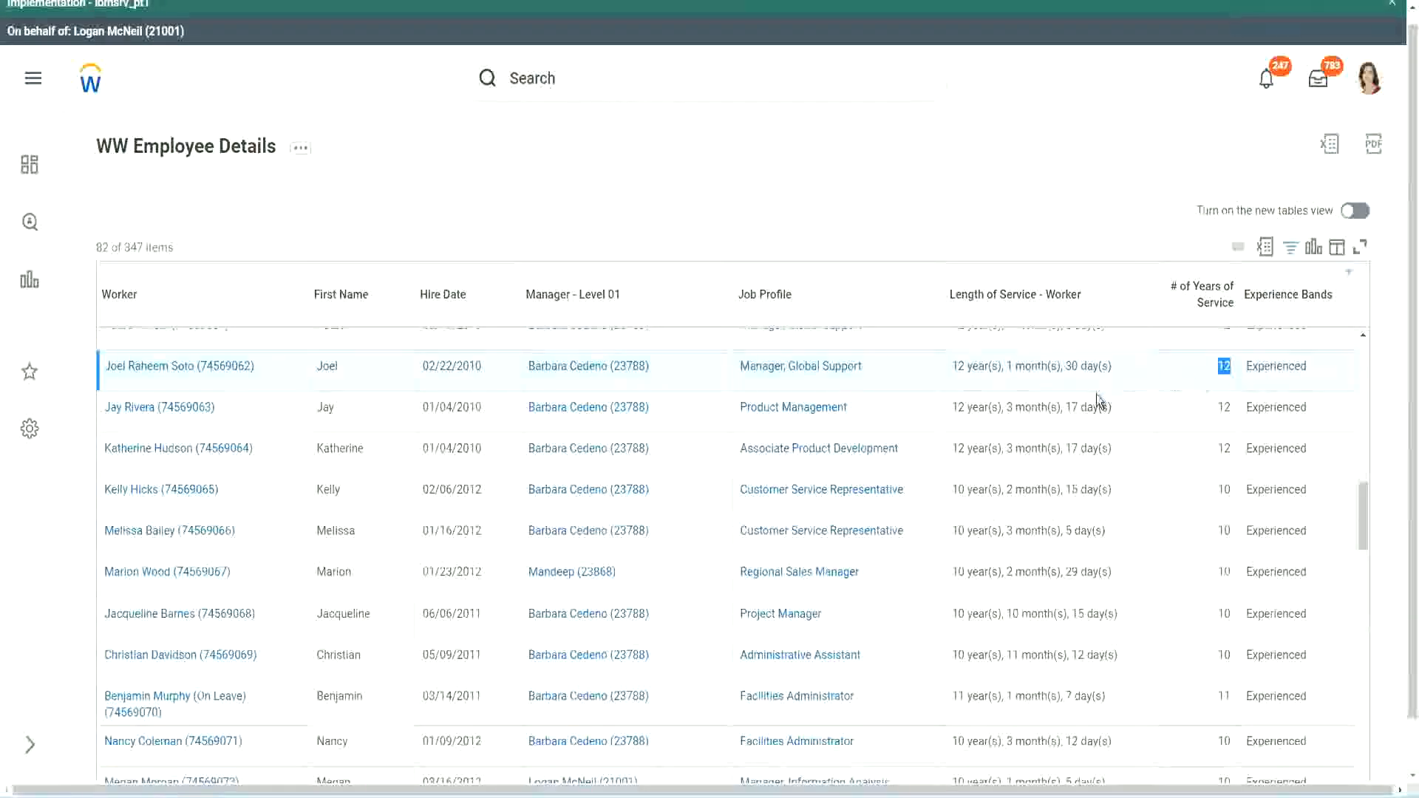
- Compare the length of service with the number of years of service in the Administrative Assistant row
{"action": "left_click", "coordinate": [979, 656]}
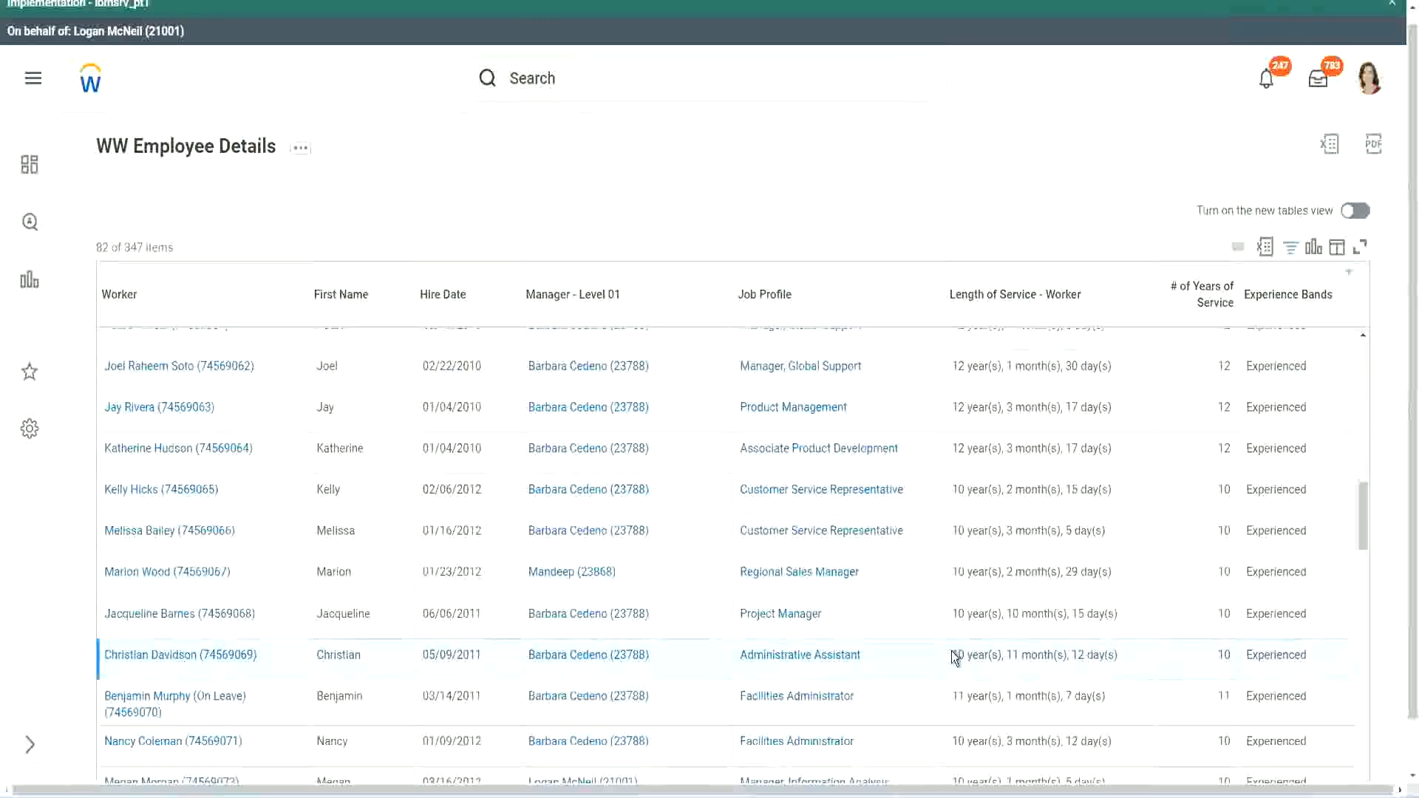
{"action": "left_click_drag", "start_coordinate": [1009, 650], "coordinate": [1100, 655]}
{"action": "left_click", "coordinate": [1101, 654]}
{"action": "double_click", "coordinate": [1224, 655]}
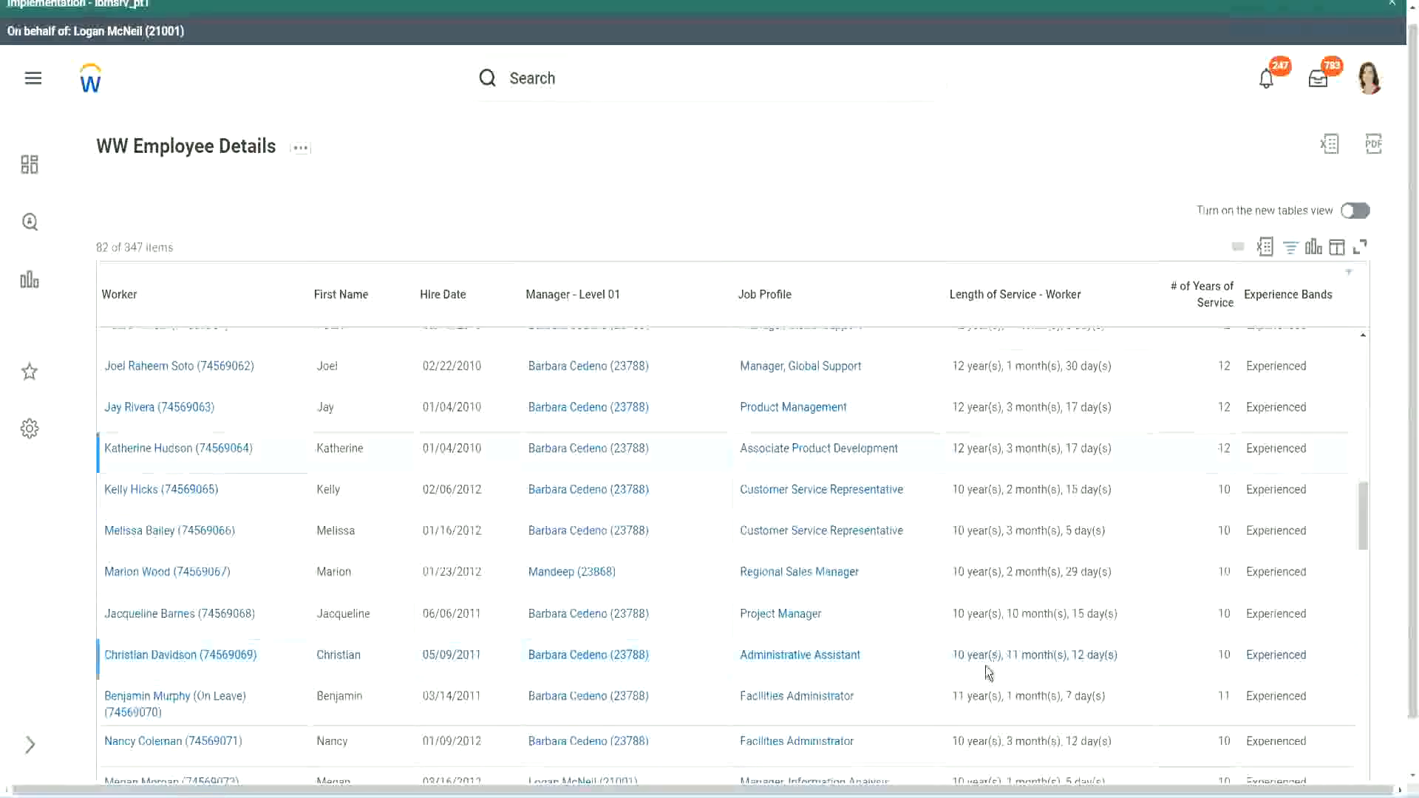
{"action": "double_click", "coordinate": [959, 655]}
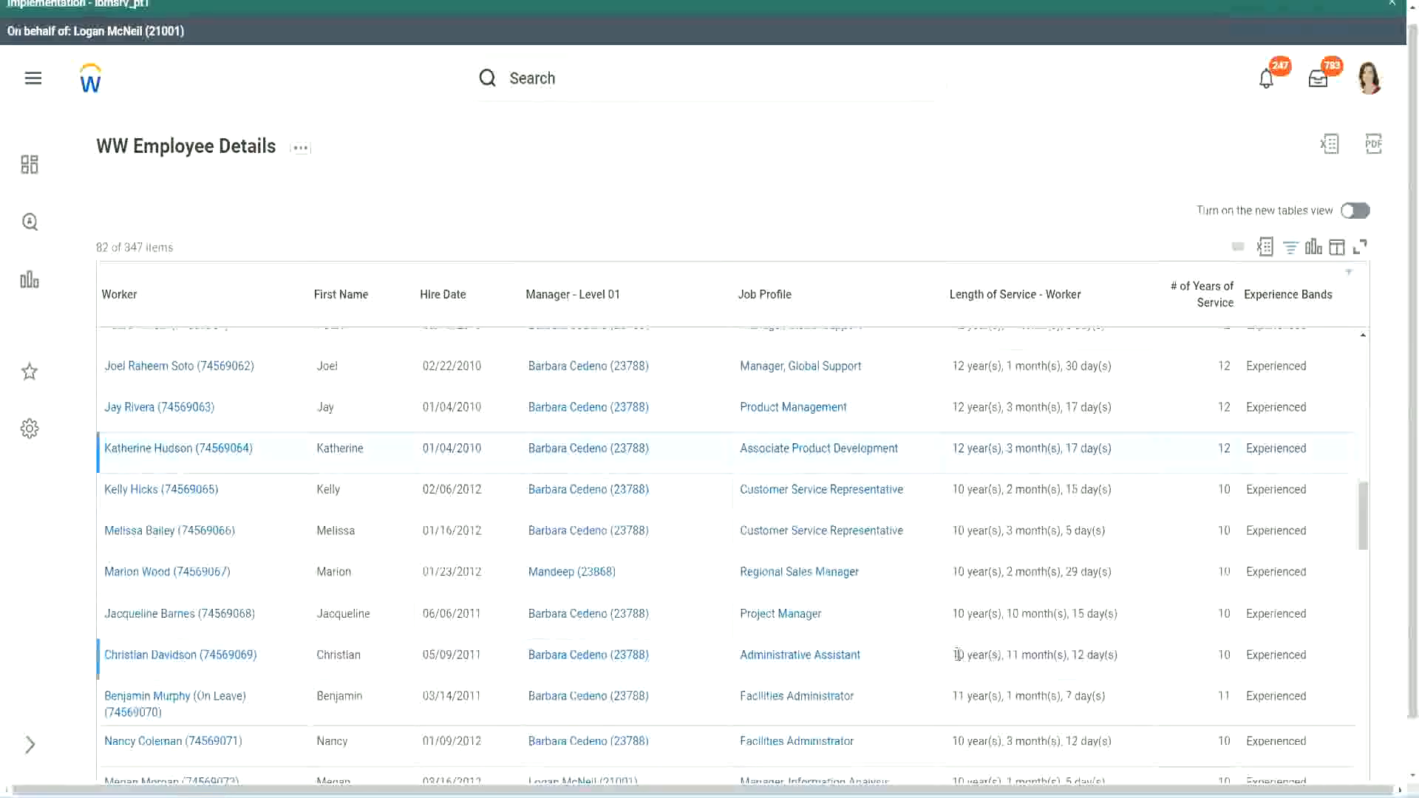
{"action": "left_click", "coordinate": [1072, 650]}
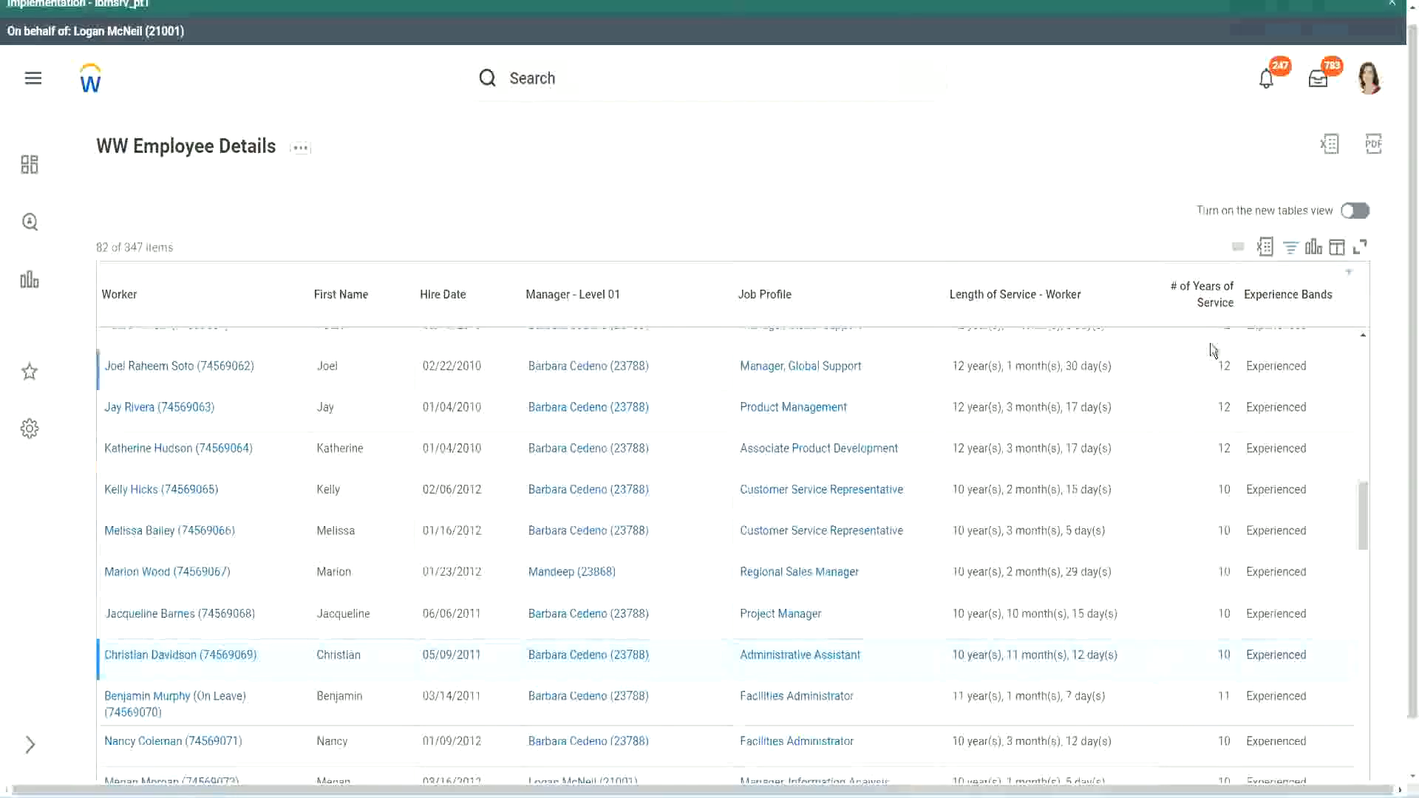
- Recheck the service values in the Manager, Global Support and Administrative Assistant rows, and examine the Project Manager's length of service
{"action": "left_click_drag", "start_coordinate": [1218, 366], "coordinate": [1233, 372]}
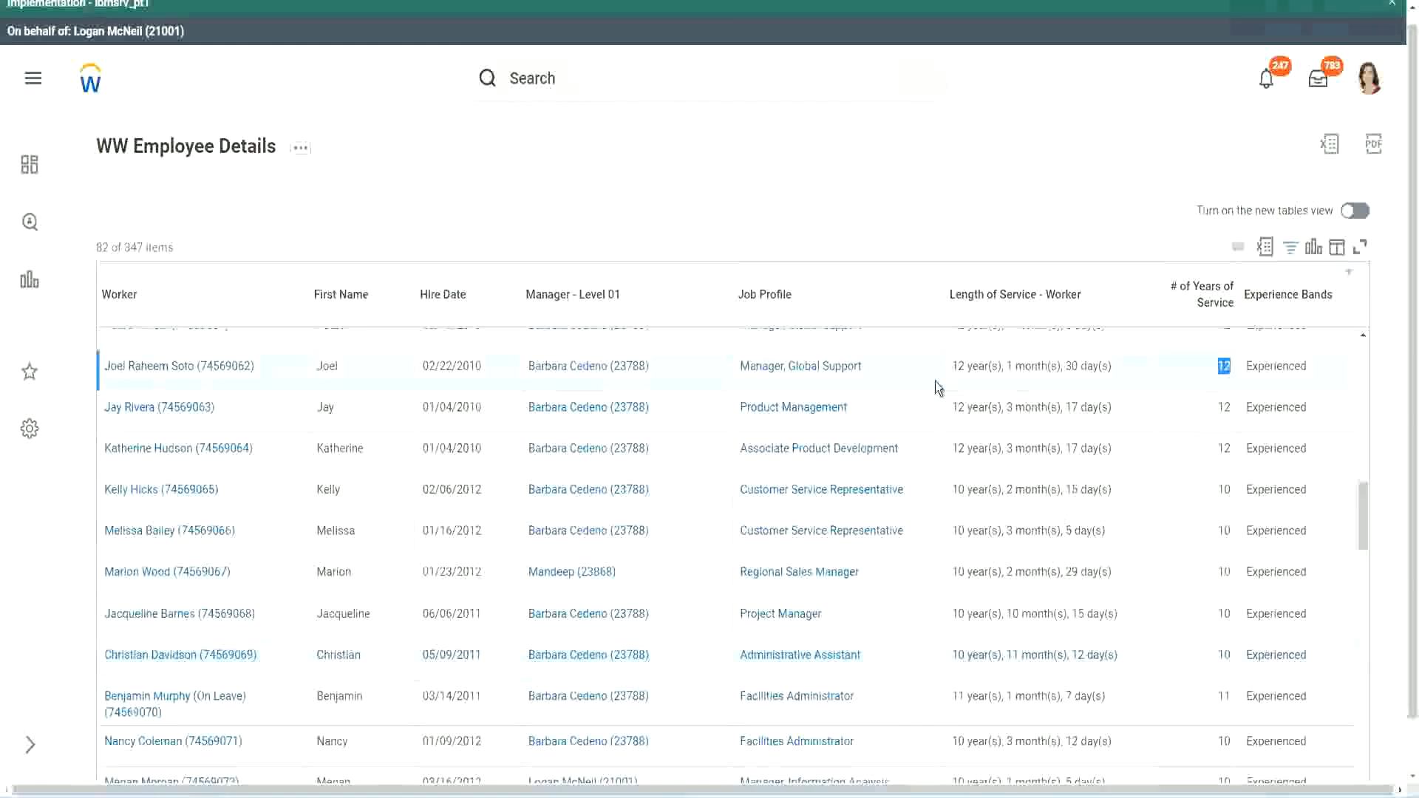
{"action": "left_click_drag", "start_coordinate": [952, 368], "coordinate": [1133, 364]}
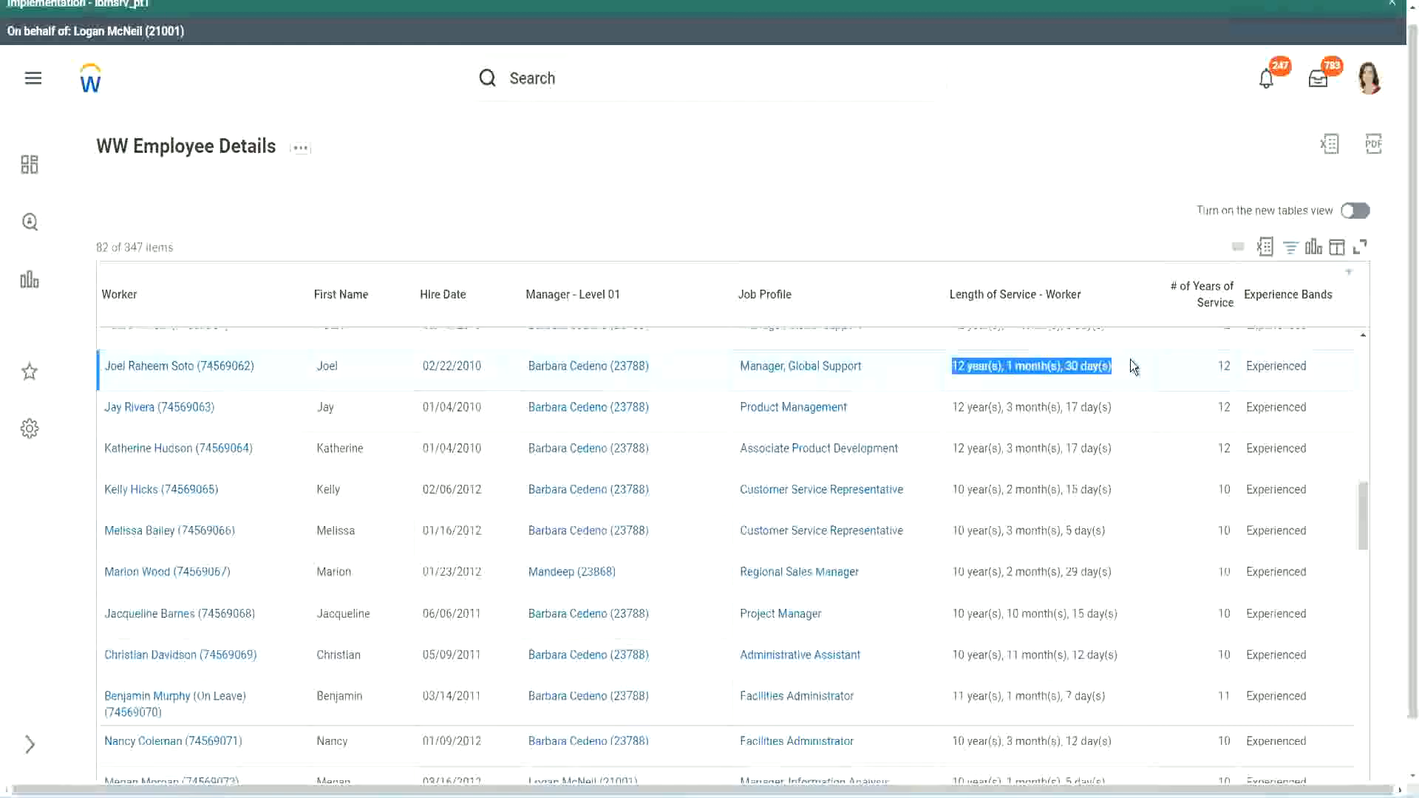
{"action": "left_click", "coordinate": [1102, 655]}
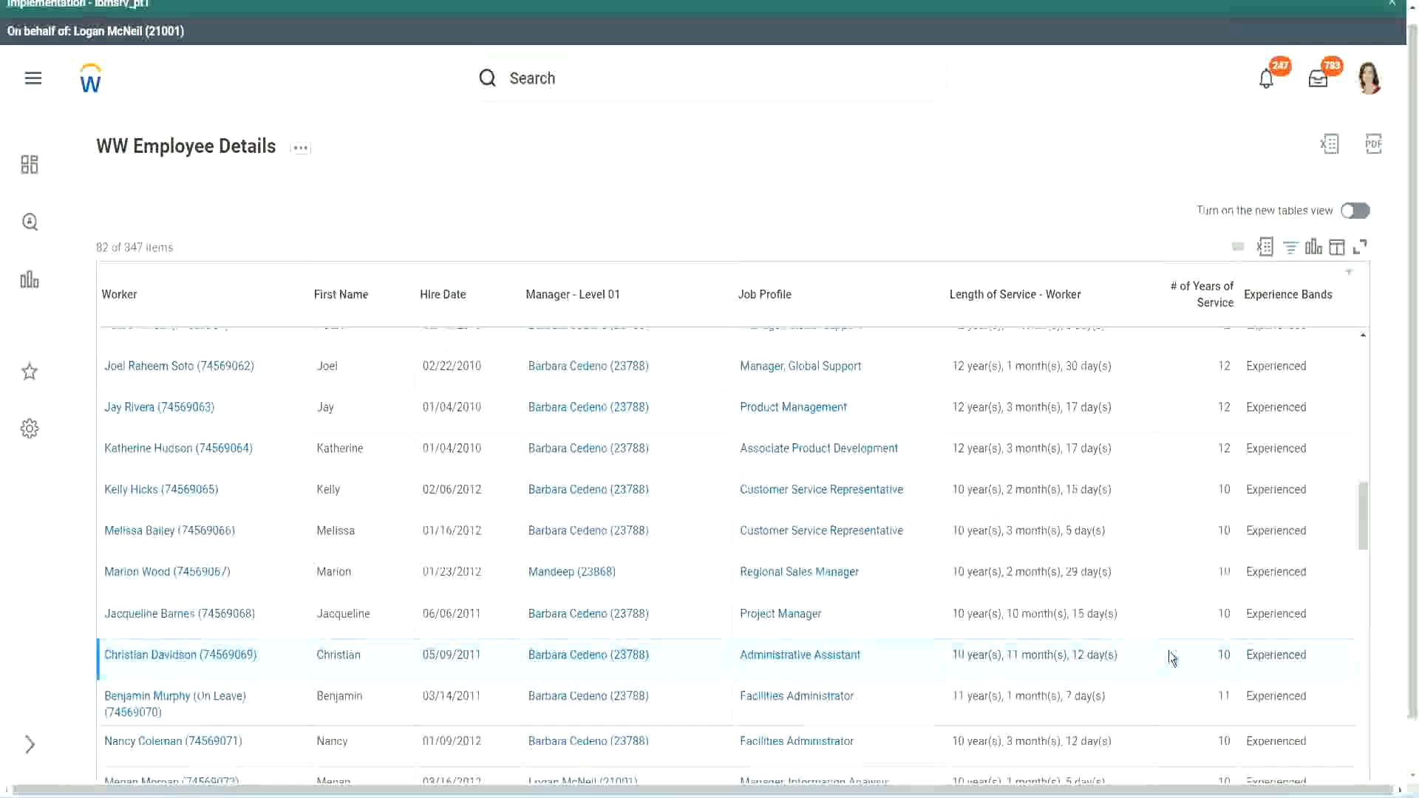
{"action": "double_click", "coordinate": [1225, 655]}
{"action": "left_click", "coordinate": [1172, 660]}
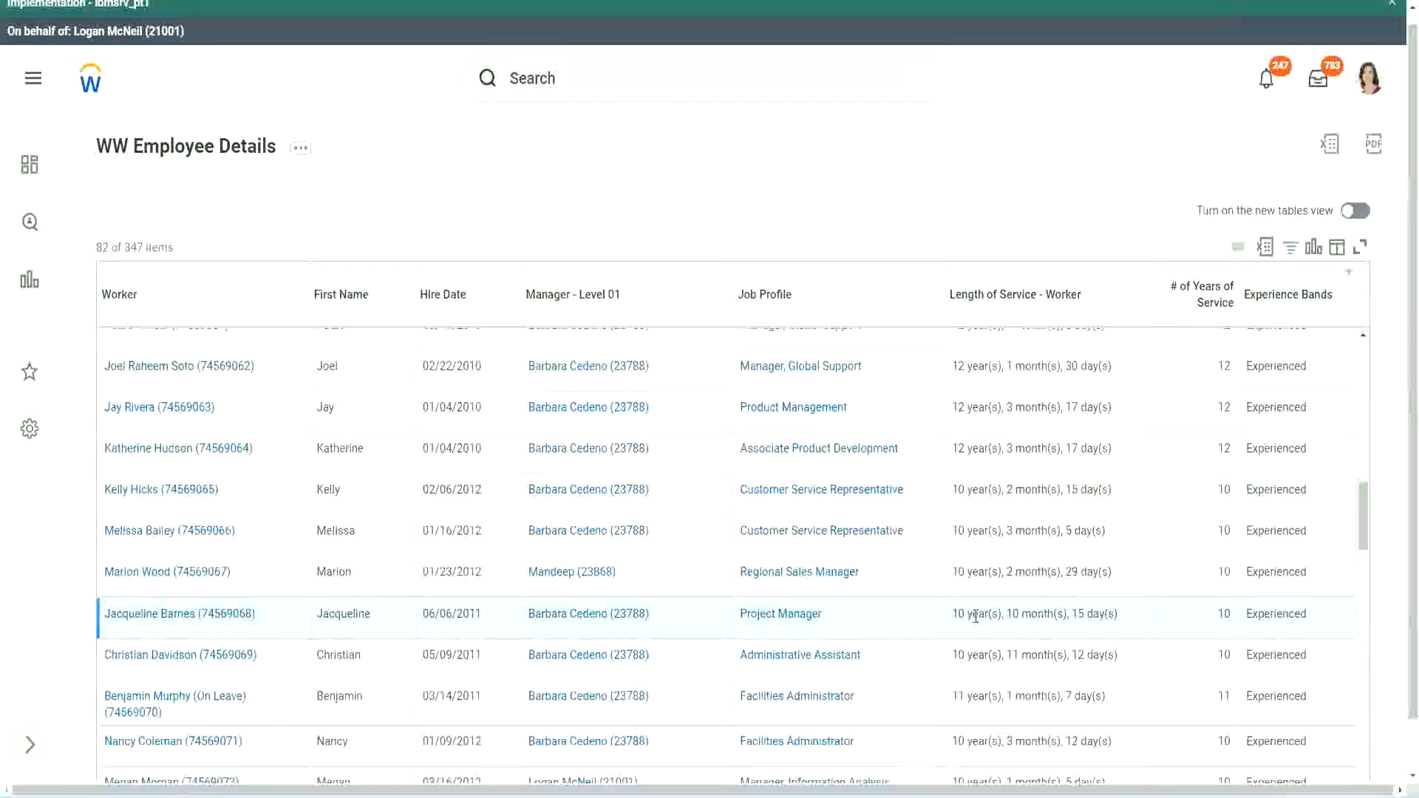
{"action": "double_click", "coordinate": [1014, 615]}
{"action": "left_click", "coordinate": [1061, 615]}
{"action": "left_click", "coordinate": [1041, 615]}
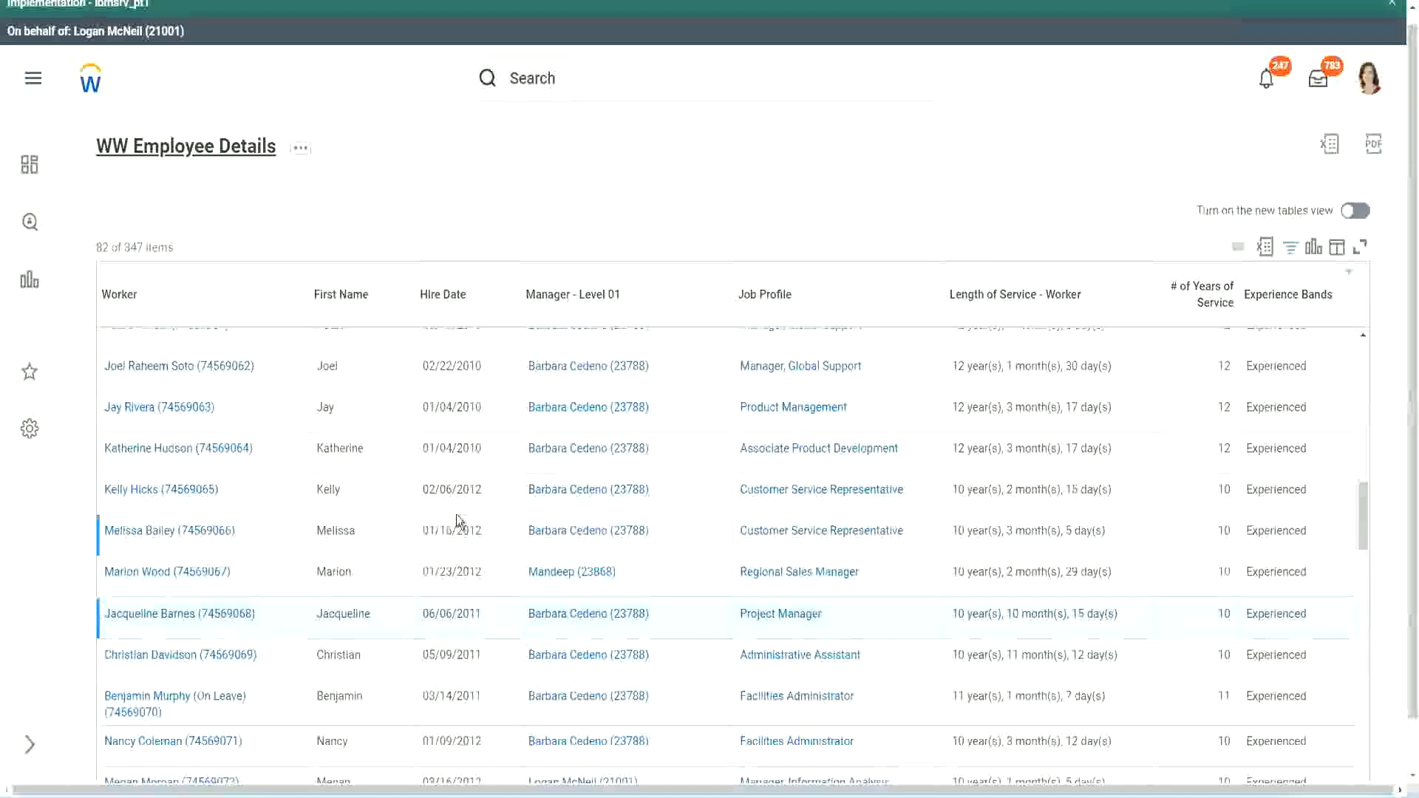
- Open the report column field CF-WW-Eval Exp-Derive Experience Bands from Years of Service in a new tab
{"action": "scroll", "coordinate": [455, 514], "scroll_direction": "down", "scroll_amount": 5}
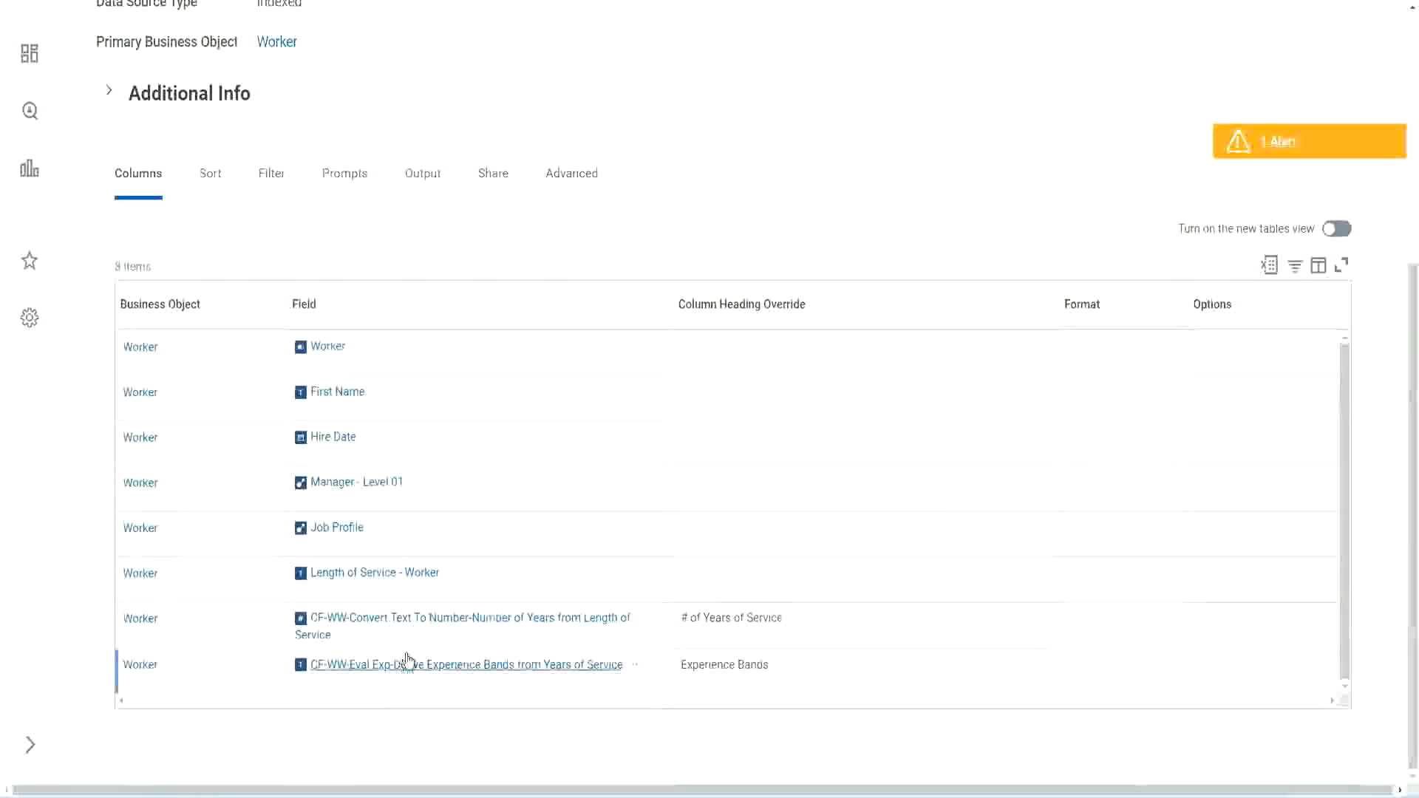
{"action": "right_click", "coordinate": [386, 672]}
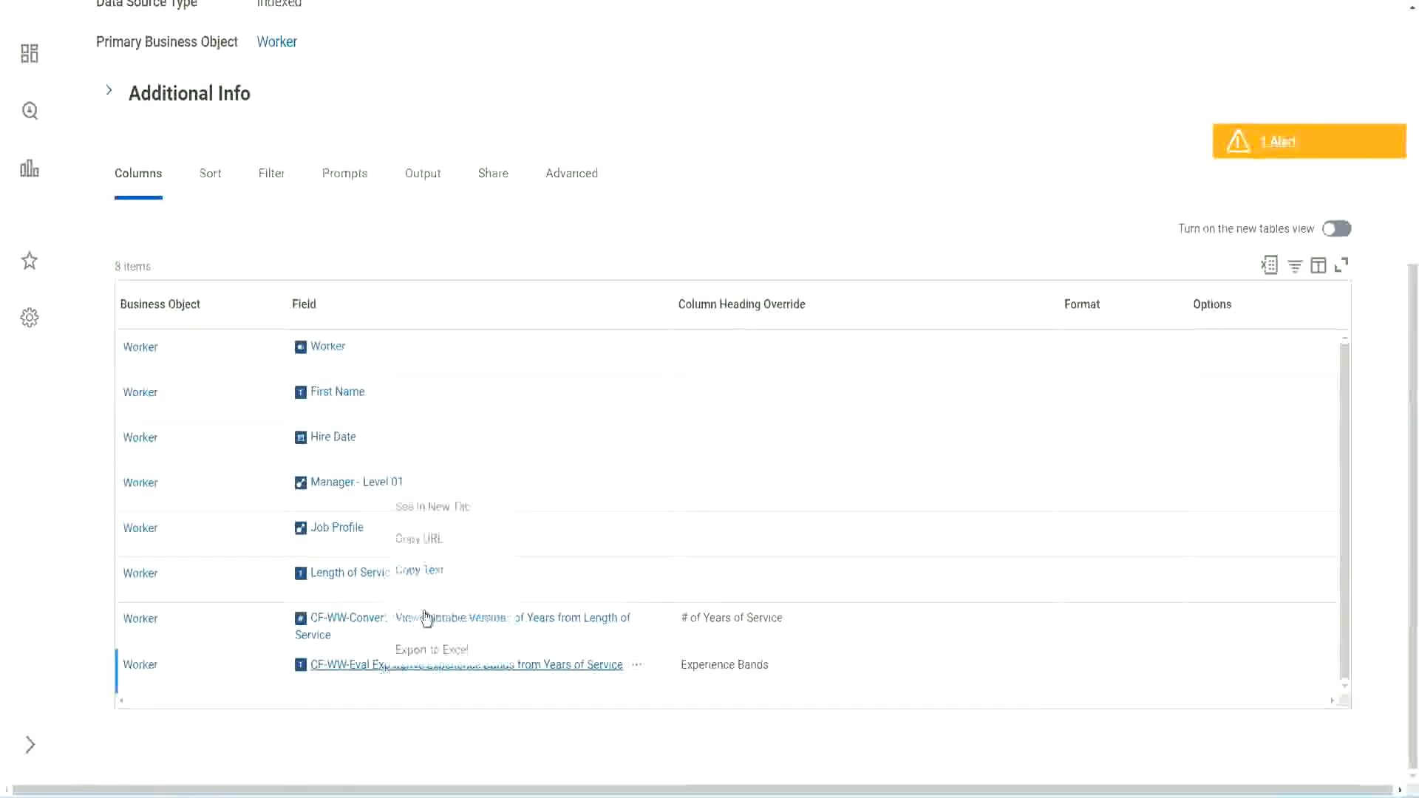
{"action": "left_click", "coordinate": [445, 504]}
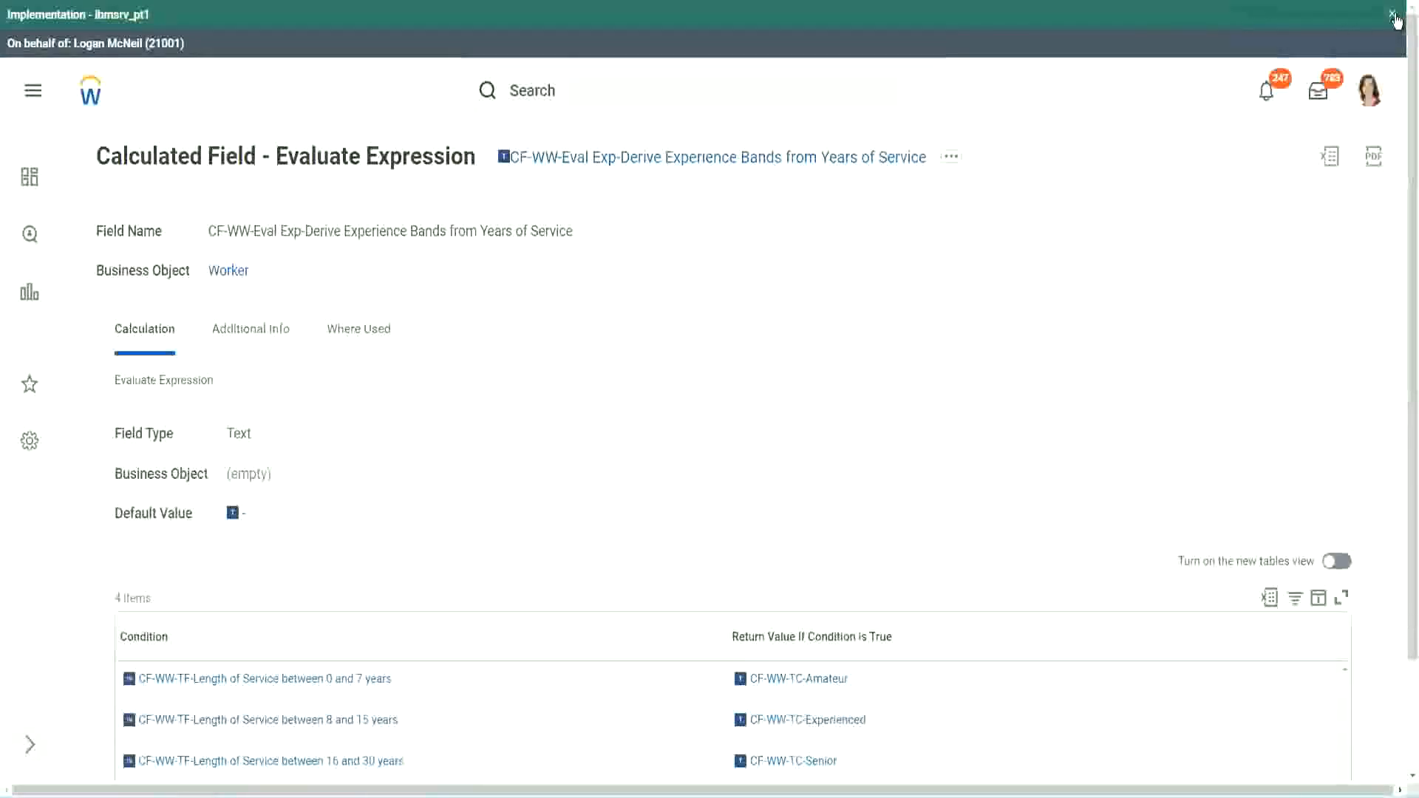
- Dismiss the implementation banner and copy the name of the Evaluate Expression calculated field as text
{"action": "left_click", "coordinate": [1393, 16]}
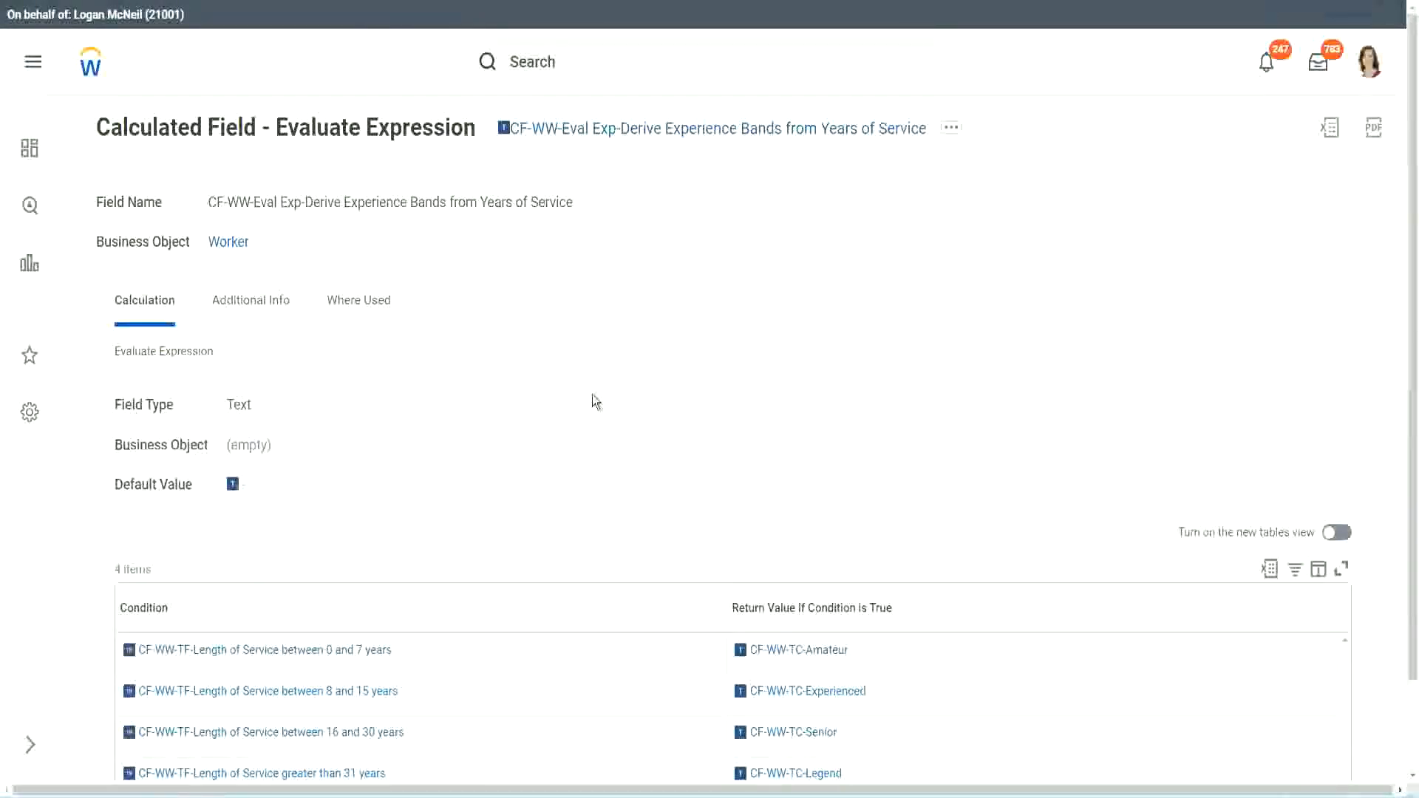
{"action": "scroll", "coordinate": [581, 411], "scroll_direction": "down", "scroll_amount": 2}
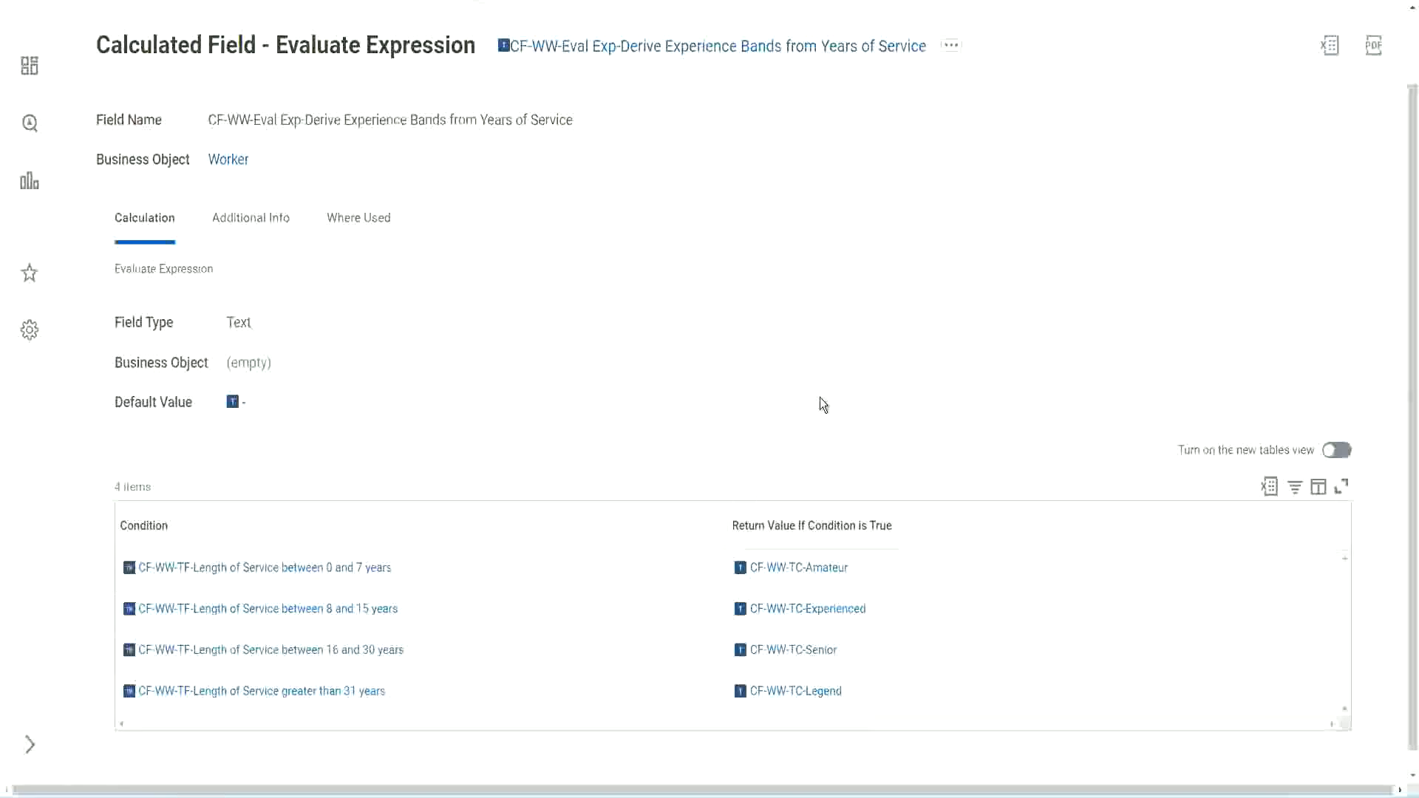
{"action": "left_click", "coordinate": [644, 522]}
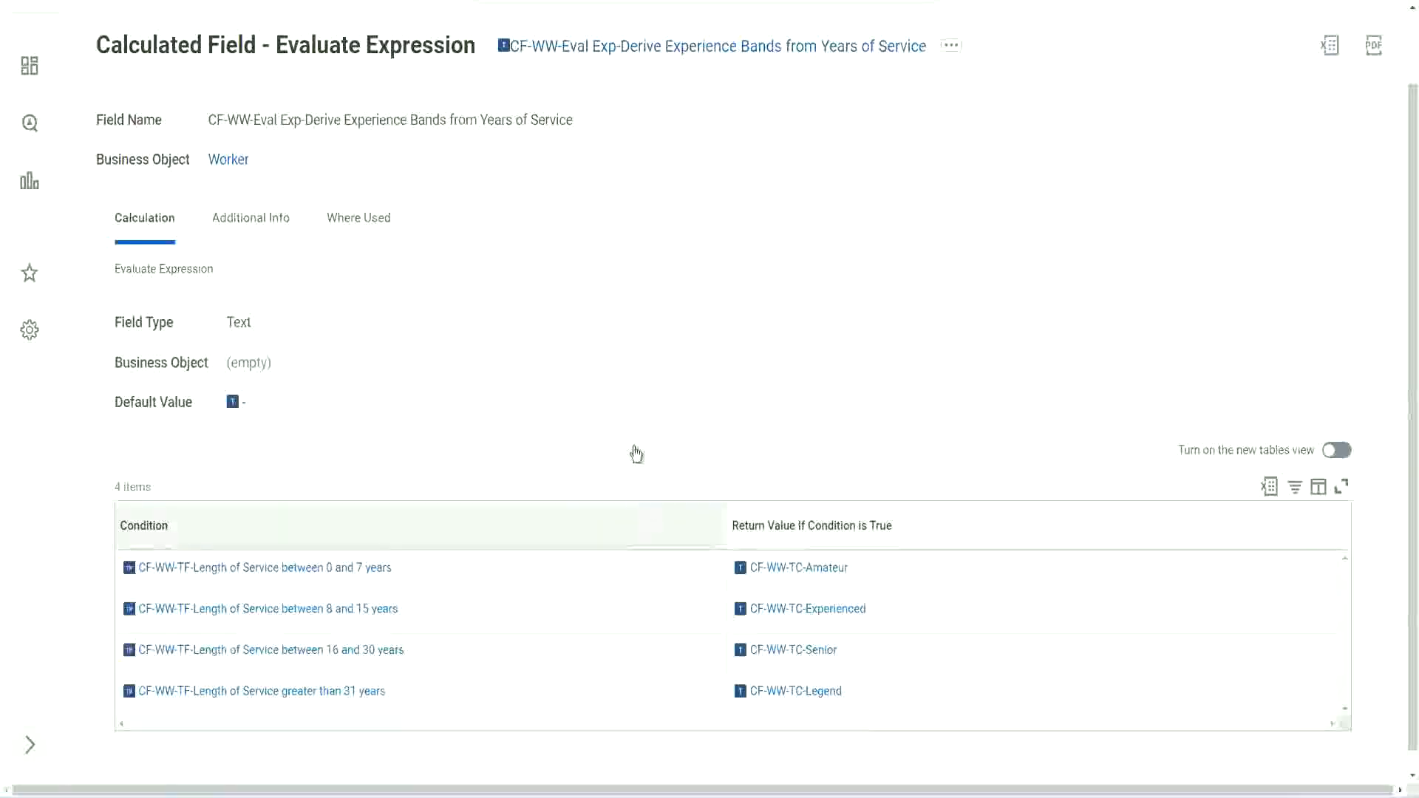
{"action": "left_click", "coordinate": [637, 346]}
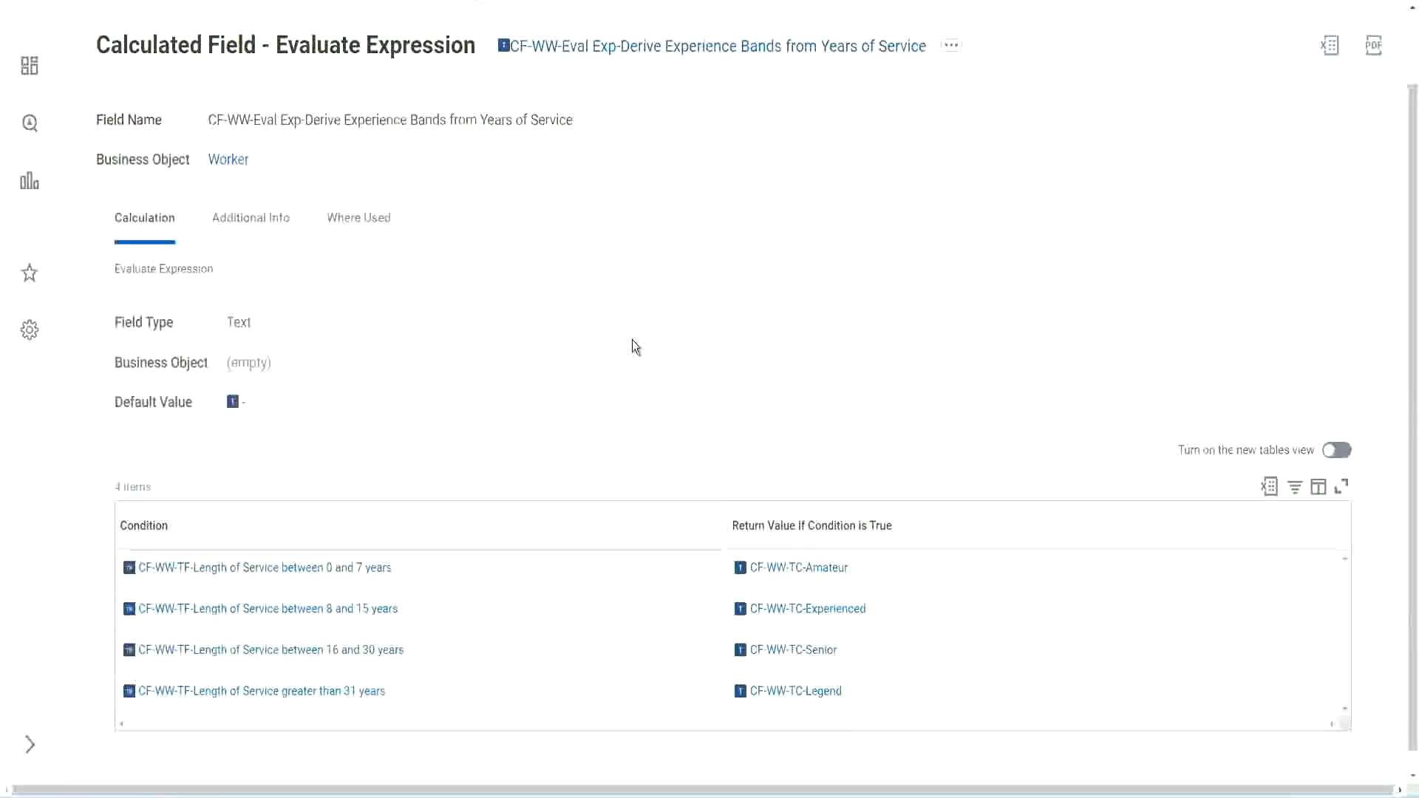
{"action": "right_click", "coordinate": [625, 52]}
{"action": "left_click", "coordinate": [663, 135]}
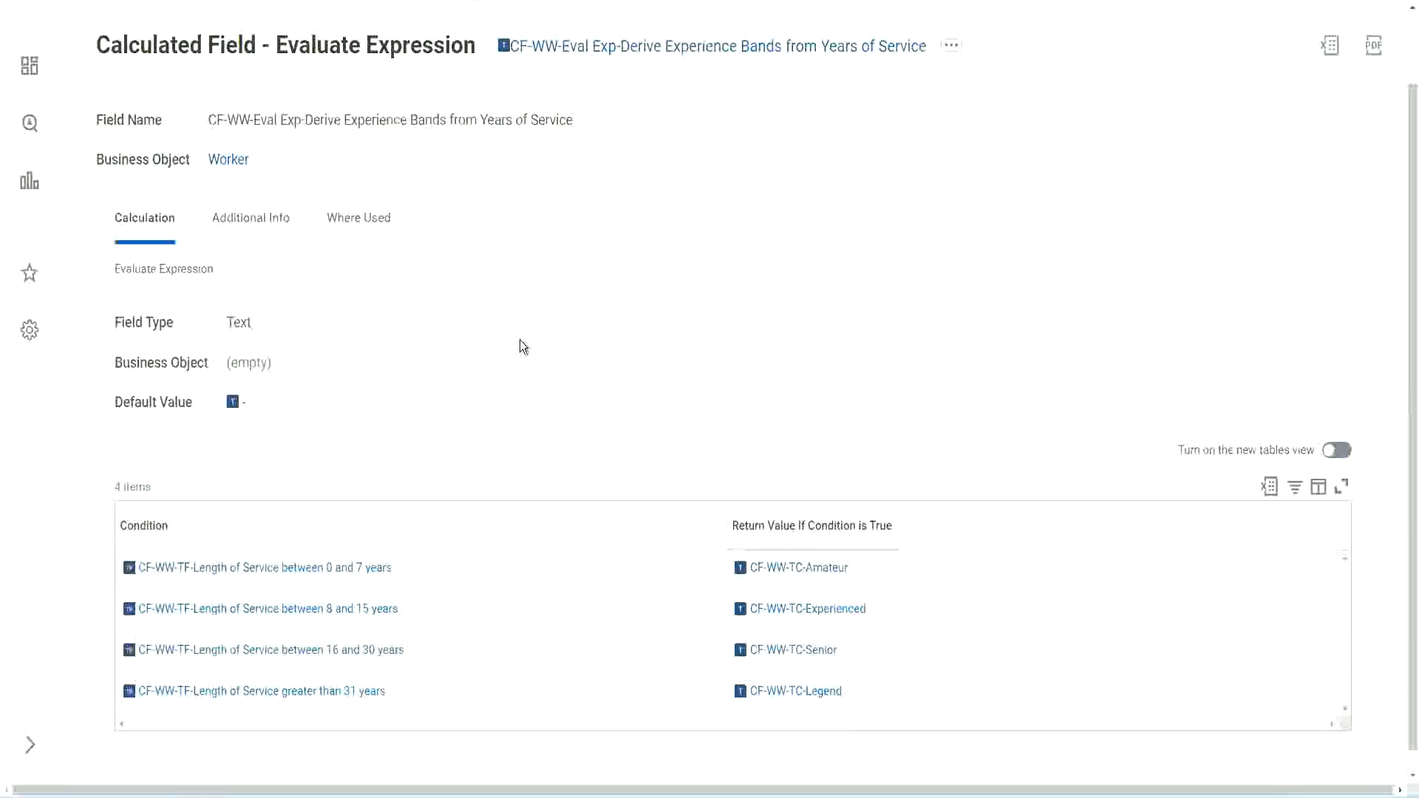
- Return to the custom report definition, search for "create cal field" and open the Create Calculated Field task
{"action": "scroll", "coordinate": [551, 291], "scroll_direction": "up", "scroll_amount": 2}
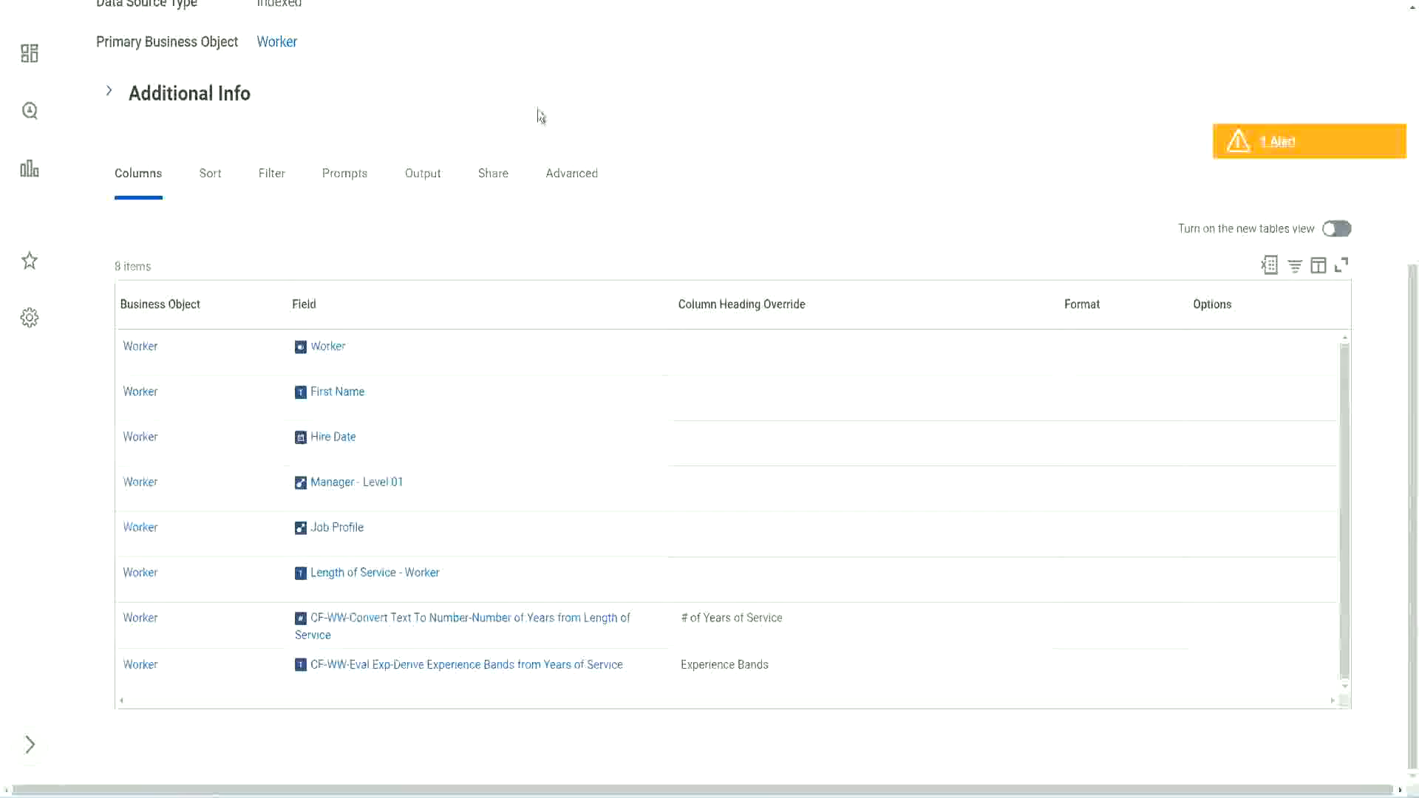
{"action": "scroll", "coordinate": [538, 110], "scroll_direction": "up", "scroll_amount": 5}
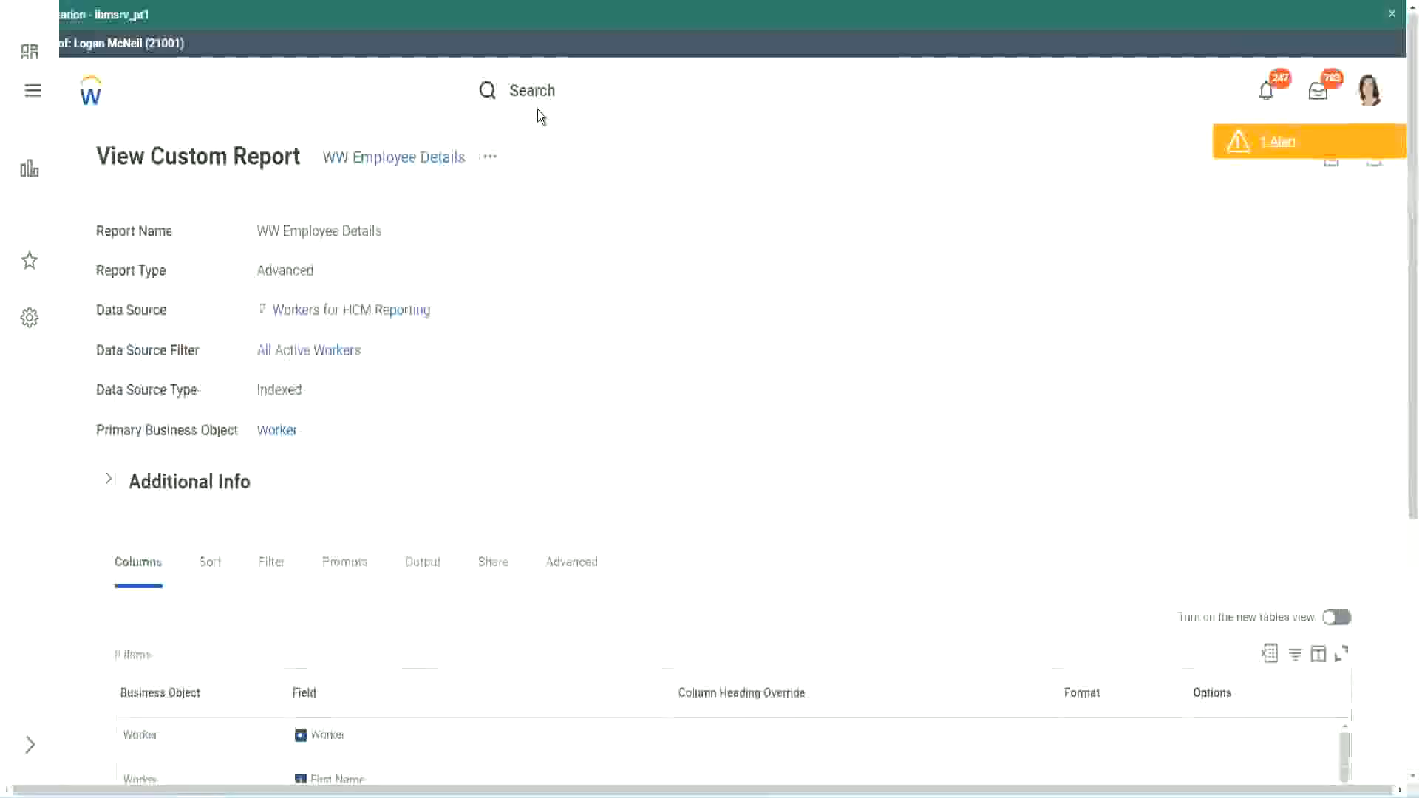
{"action": "left_click", "coordinate": [577, 88]}
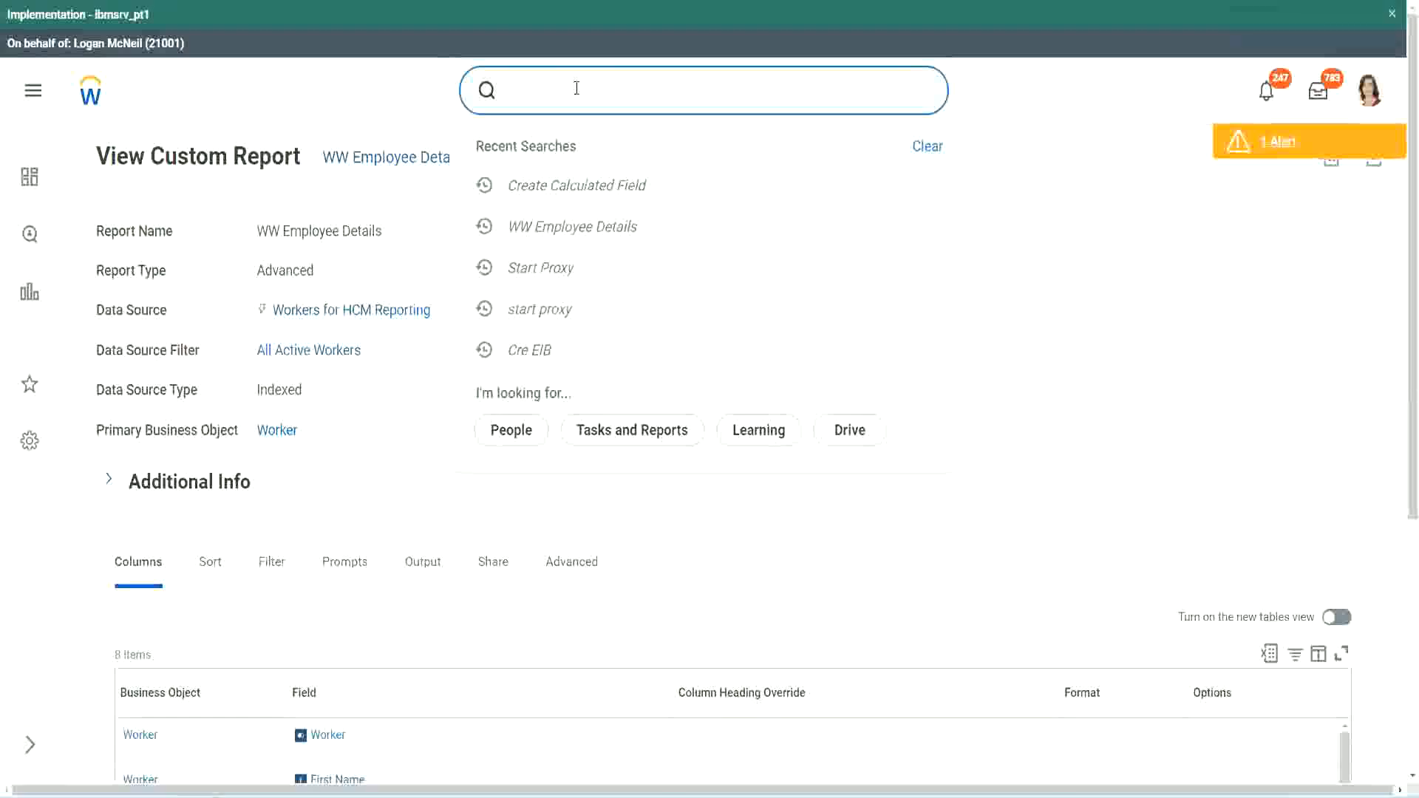
{"action": "type", "text": "create cal field"}
{"action": "left_click", "coordinate": [594, 152]}
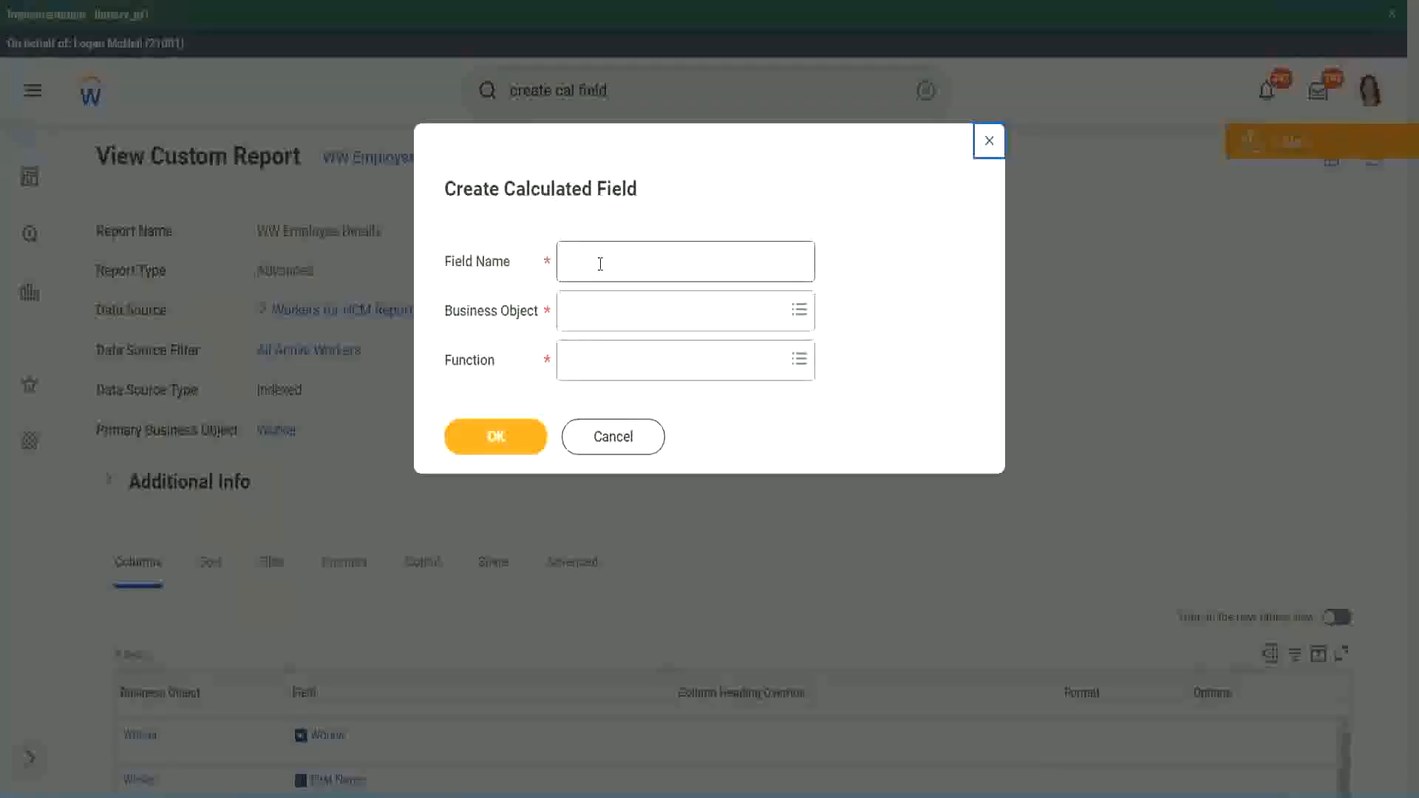
- Paste the copied name as the new field's name and insert "Bands" after "Eval Exp"
{"action": "left_click", "coordinate": [599, 264]}
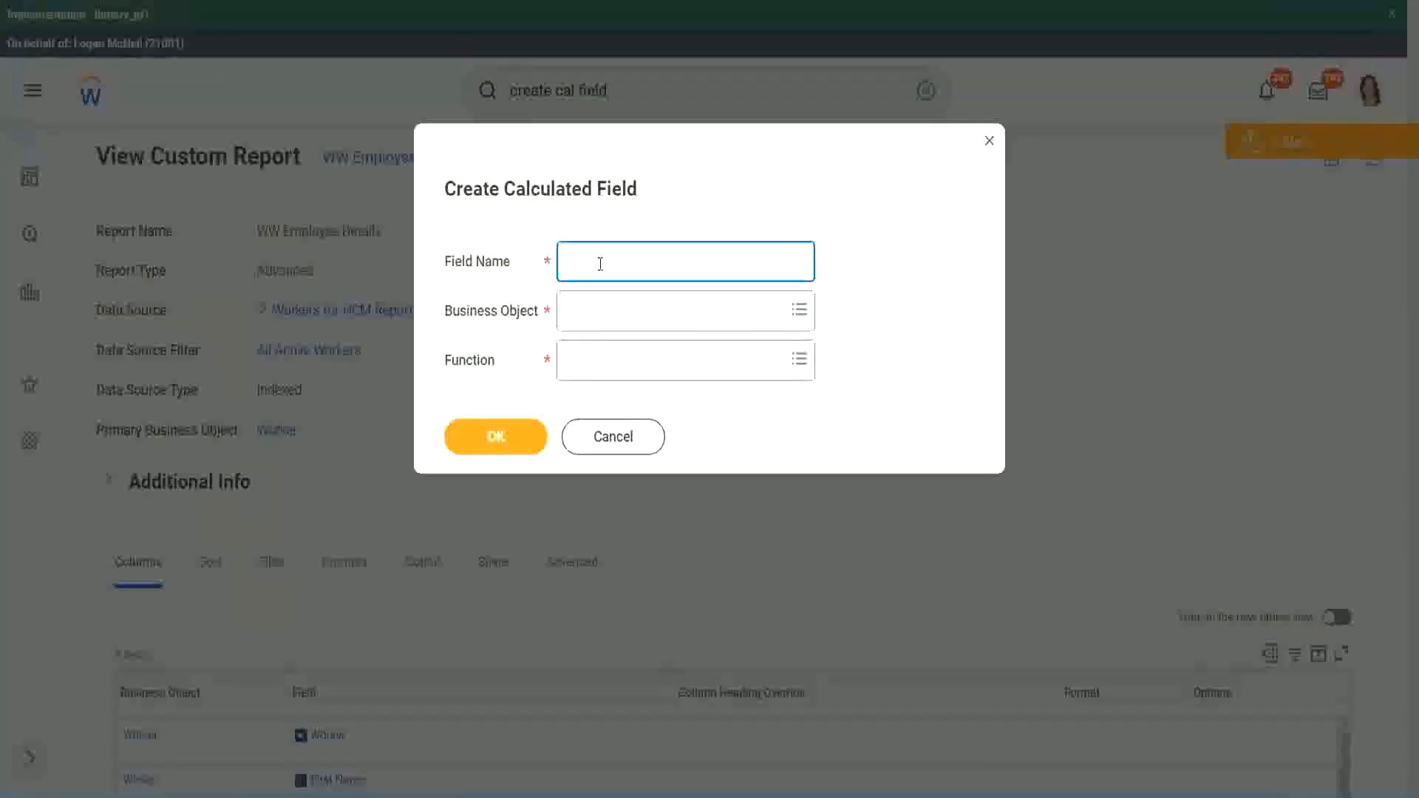
{"action": "key", "text": "ctrl+v"}
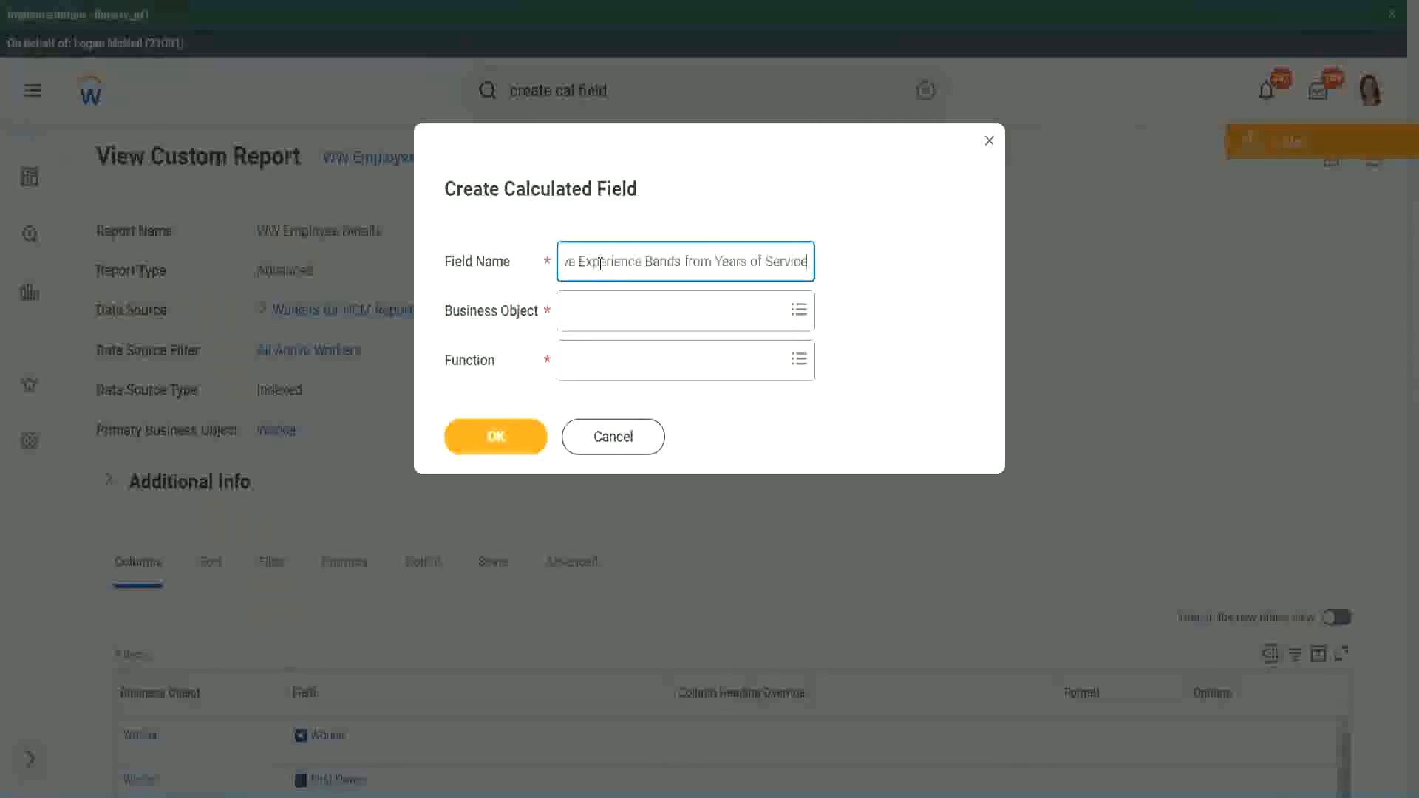
{"action": "left_click_drag", "start_coordinate": [600, 263], "coordinate": [518, 247]}
{"action": "left_click", "coordinate": [643, 262]}
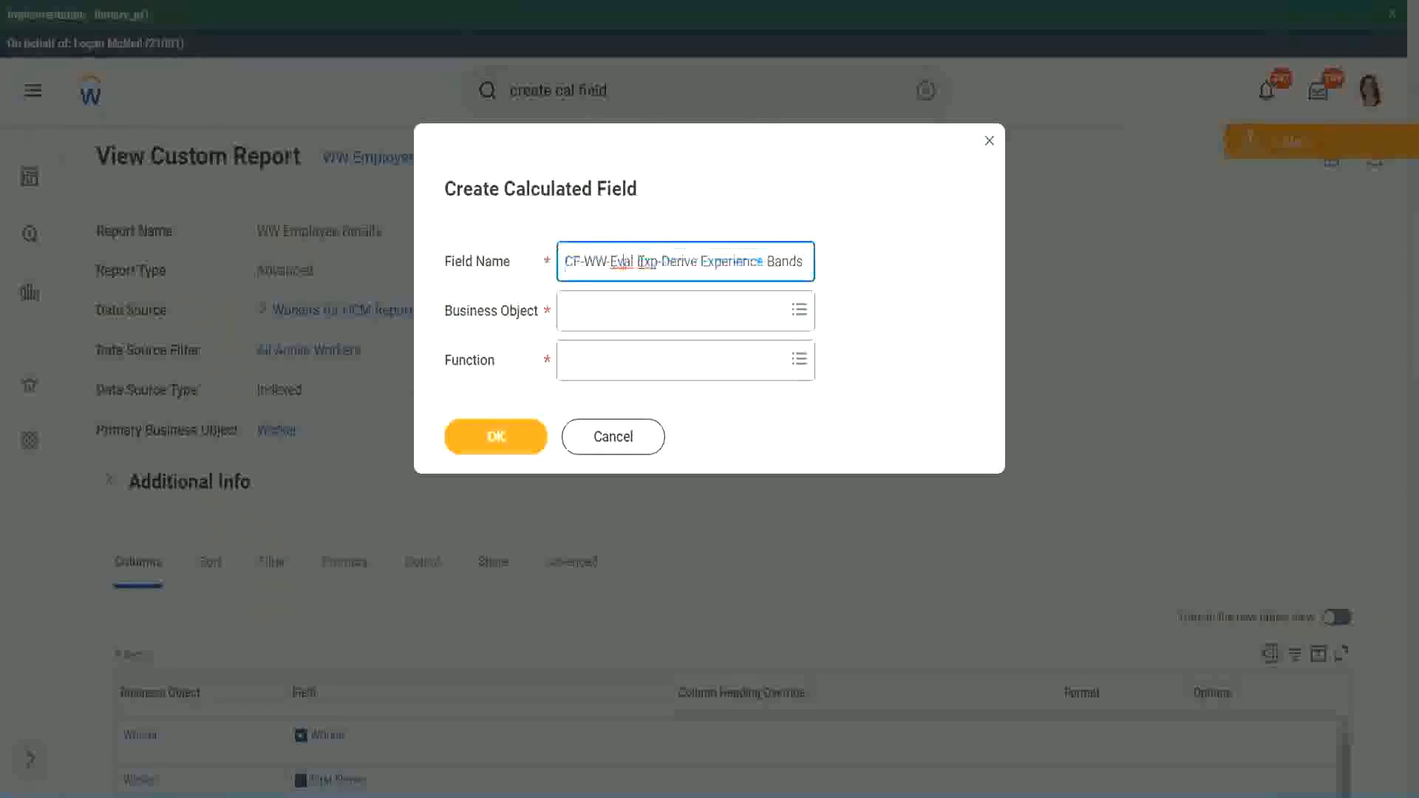
{"action": "double_click", "coordinate": [645, 263]}
{"action": "left_click", "coordinate": [657, 261]}
{"action": "type", "text": "bands"}
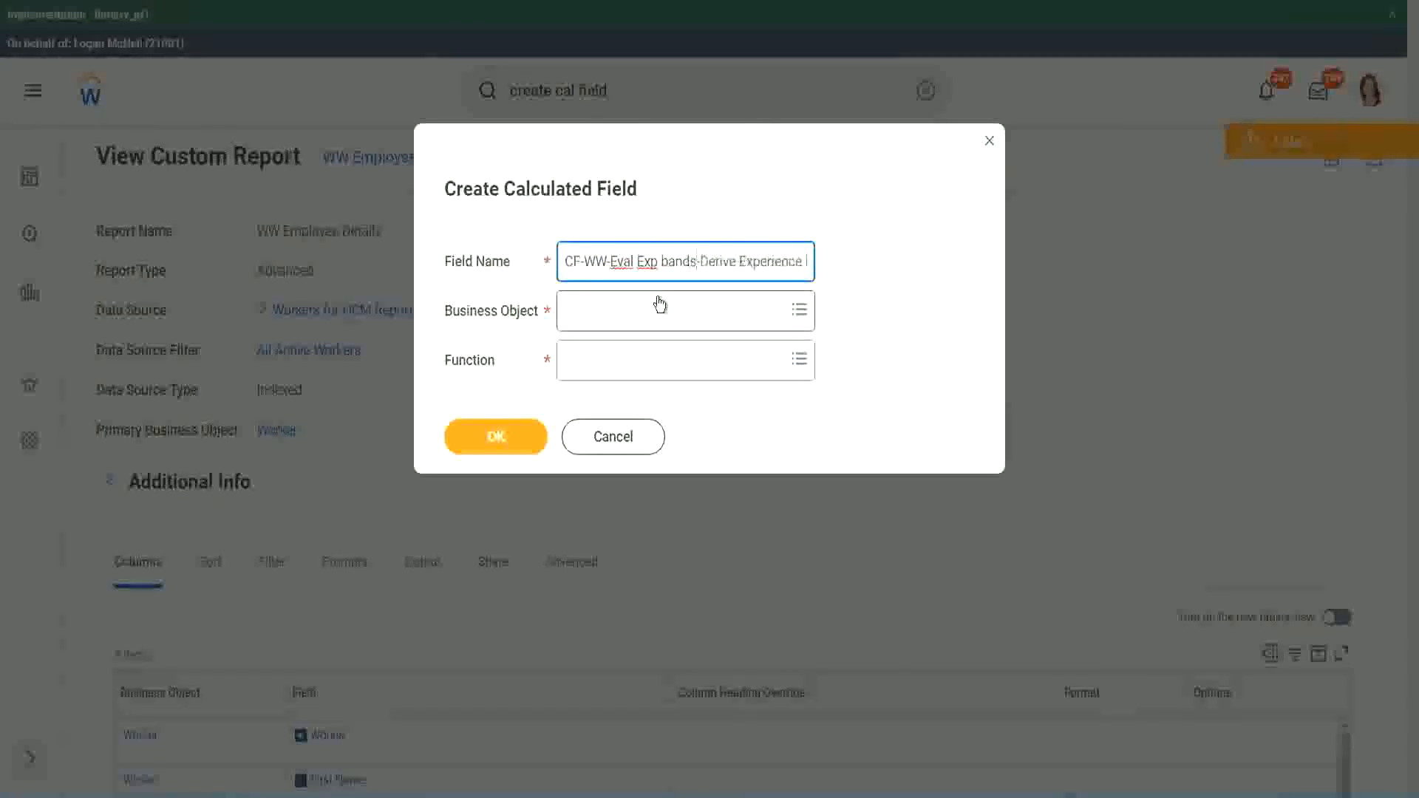
{"action": "key", "text": "Left"}
{"action": "key", "text": "Left"}
{"action": "key", "text": "Left"}
{"action": "key", "text": "Left"}
{"action": "key", "text": "shift+Left"}
{"action": "type", "text": "B"}
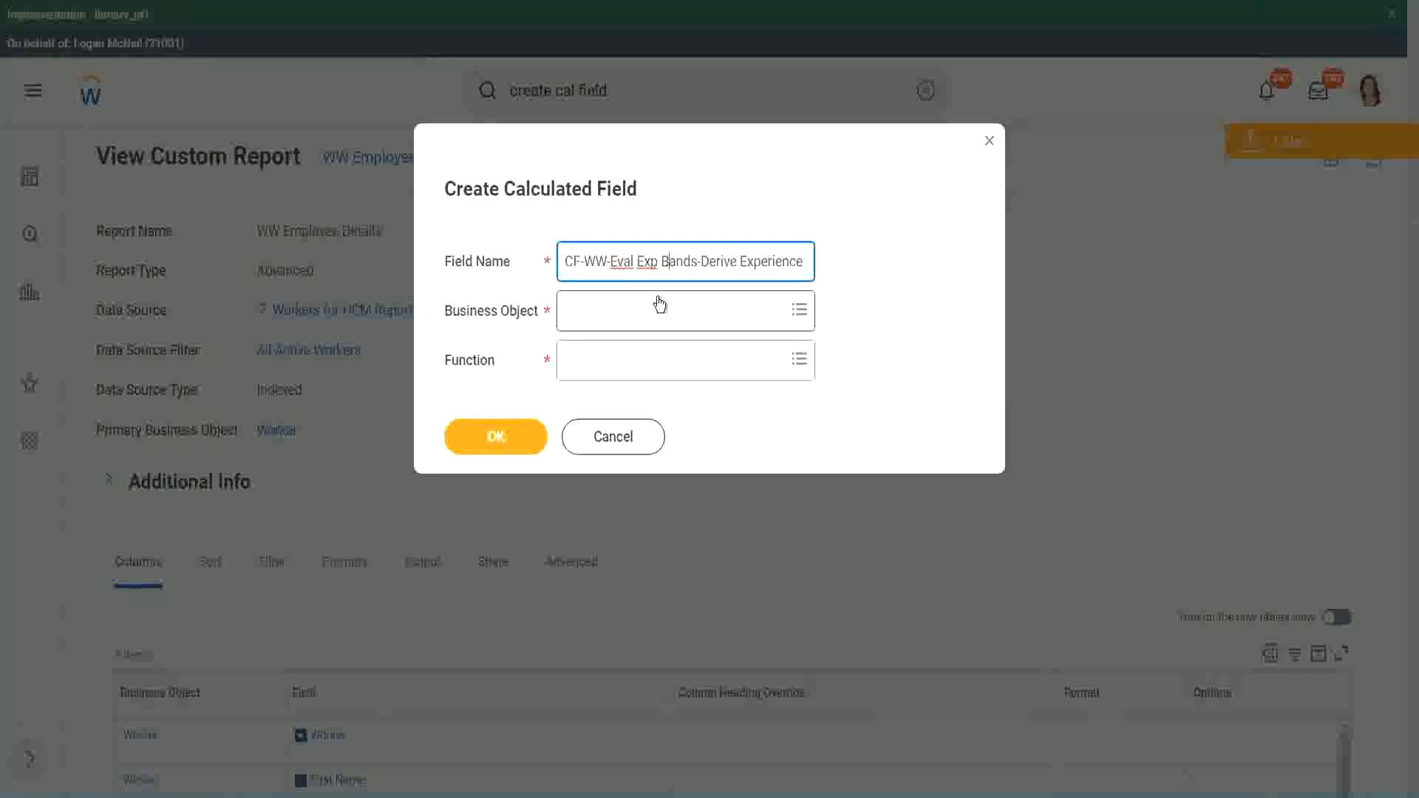
- Replace "Derive" with "Determine" in the name, giving CF-WW-Eval Exp Bands-Determine Experience Bands from Years of Service
{"action": "key", "text": "Right"}
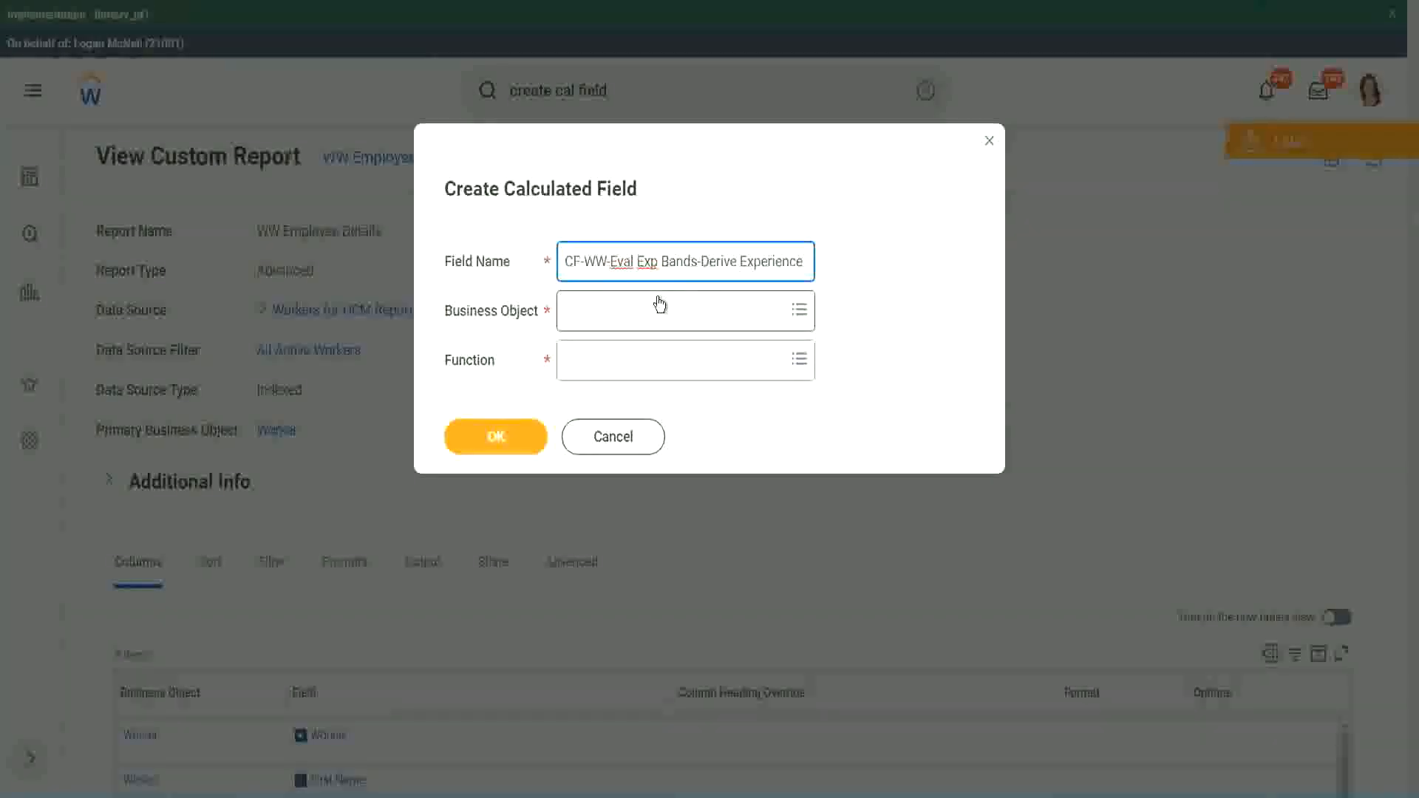
{"action": "type", "text": "Band"}
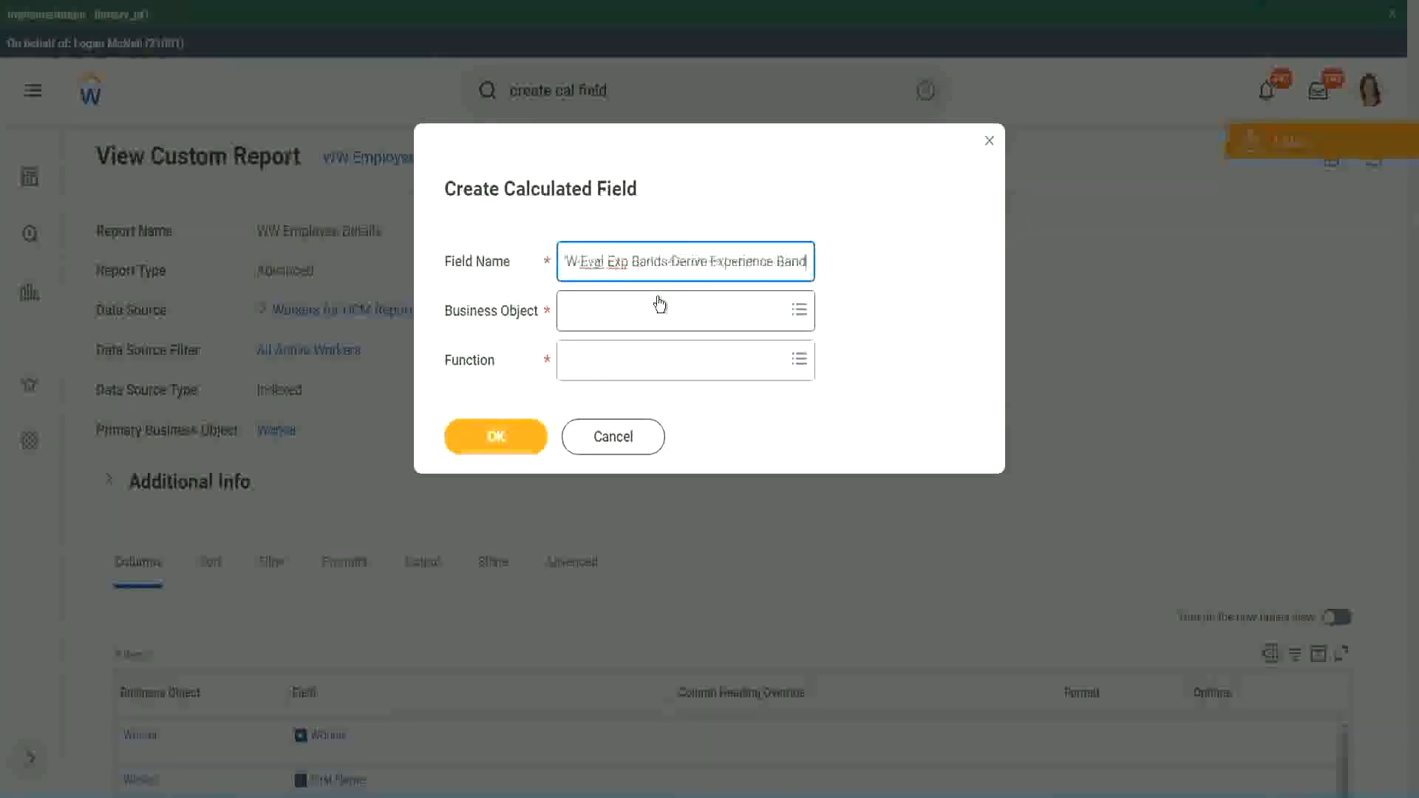
{"action": "type", "text": "s from Years of"}
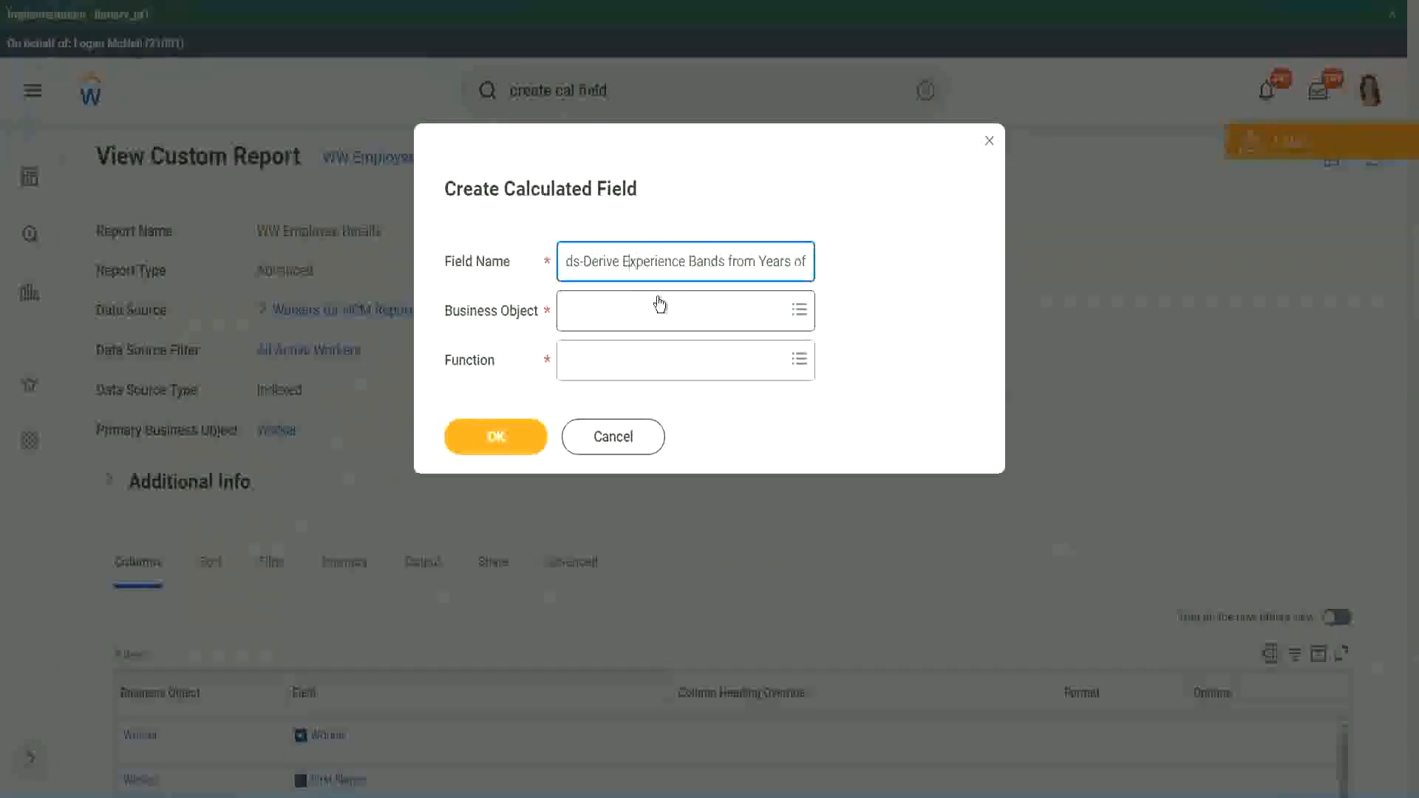
{"action": "key", "text": "Left"}
{"action": "key", "text": "Left"}
{"action": "key", "text": "Left"}
{"action": "key", "text": "Left"}
{"action": "key", "text": "shift+Left"}
{"action": "key", "text": "shift+Left"}
{"action": "key", "text": "shift+Left"}
{"action": "key", "text": "shift+Left"}
{"action": "key", "text": "shift+Left"}
{"action": "key", "text": "shift+Left"}
{"action": "type", "text": "Determine"}
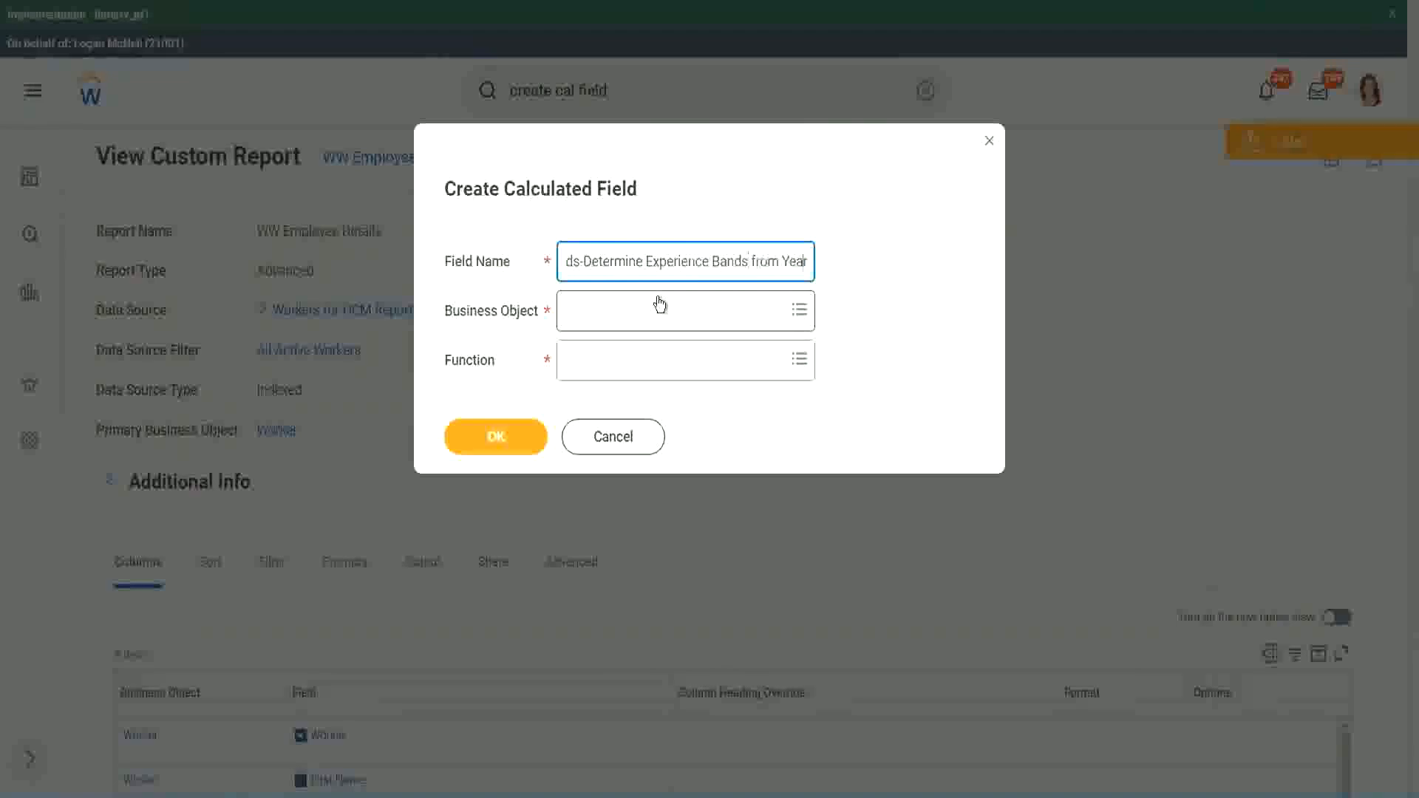
{"action": "key", "text": "End"}
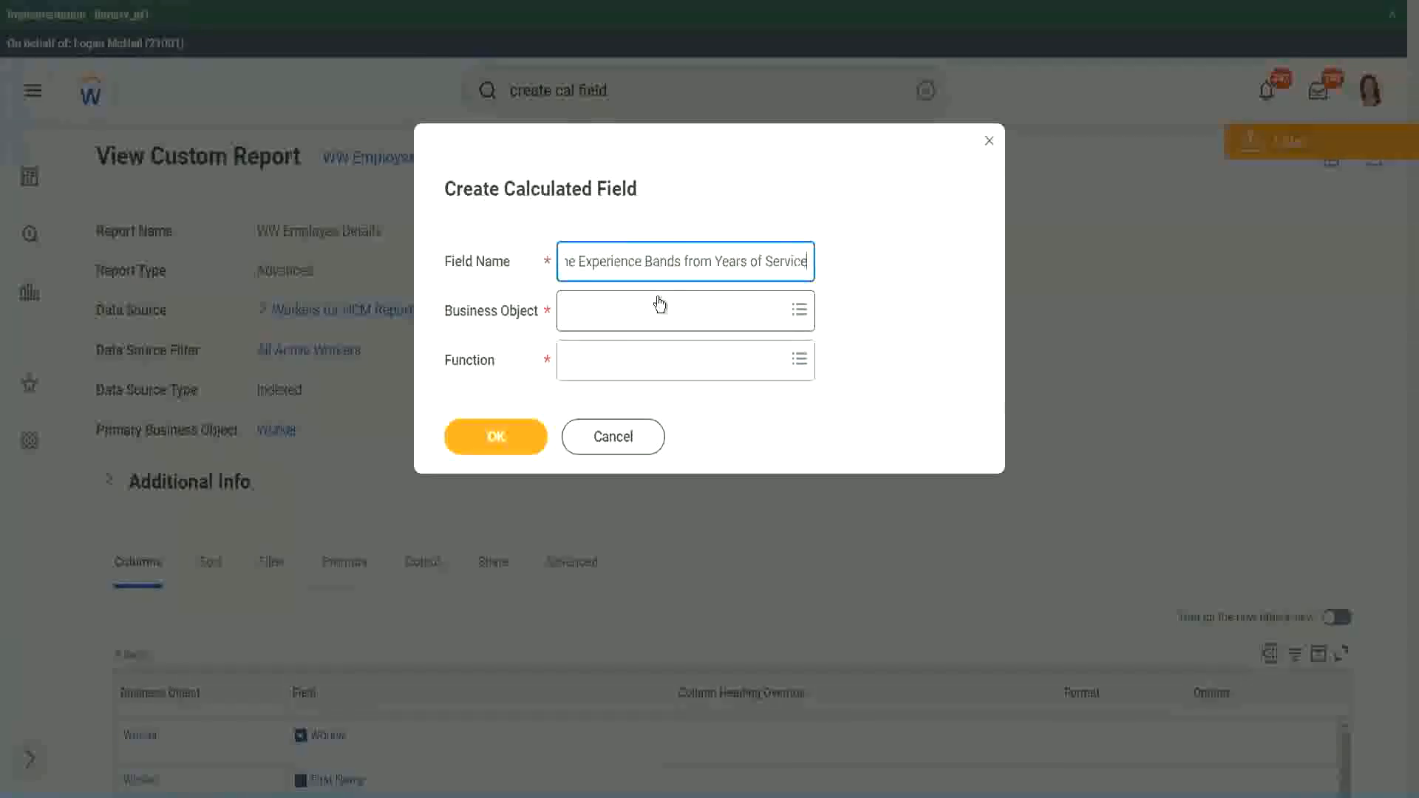
- Search the business objects for "worker" and set the new calculated field's business object to Worker
{"action": "left_click", "coordinate": [631, 311]}
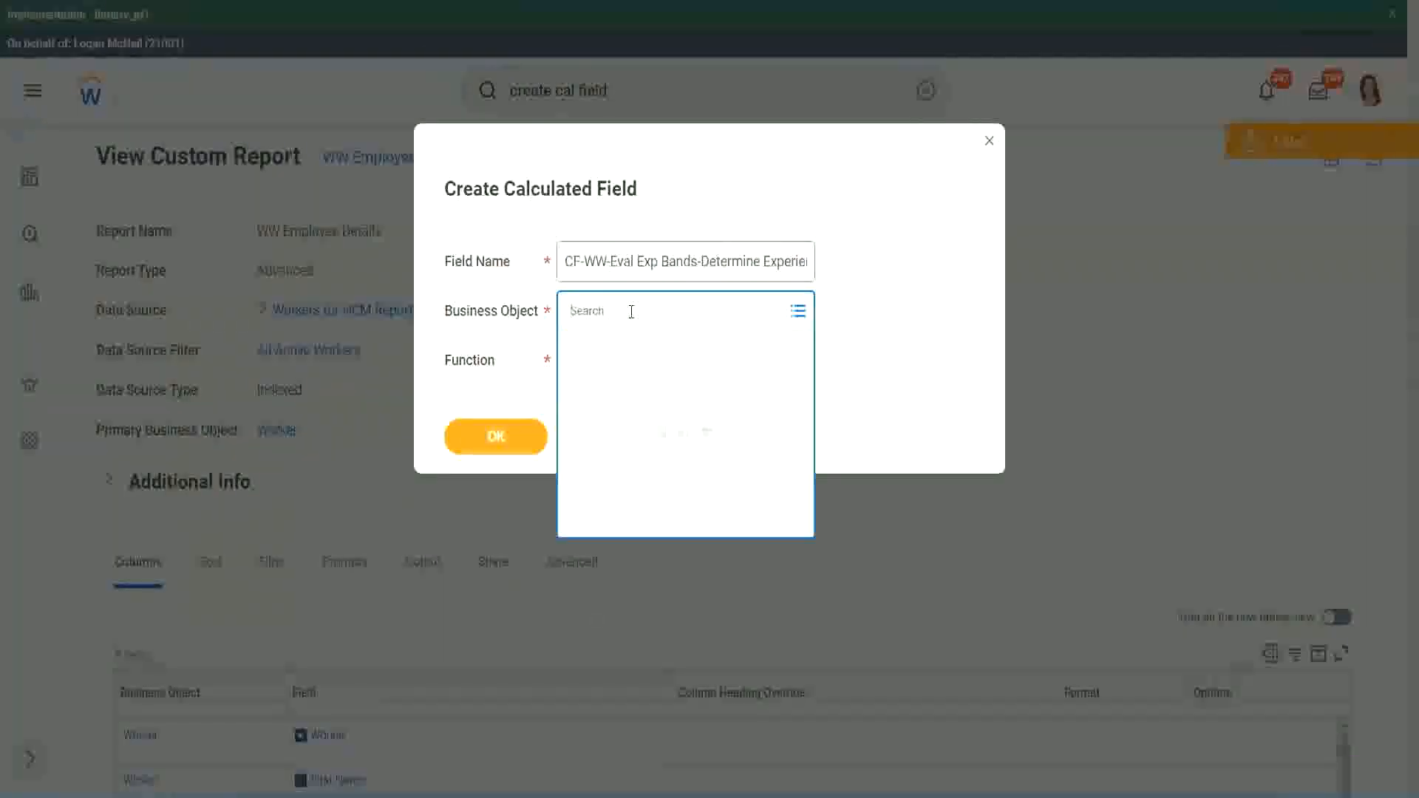
{"action": "type", "text": "work"}
{"action": "key", "text": "Return"}
{"action": "type", "text": "er"}
{"action": "key", "text": "Return"}
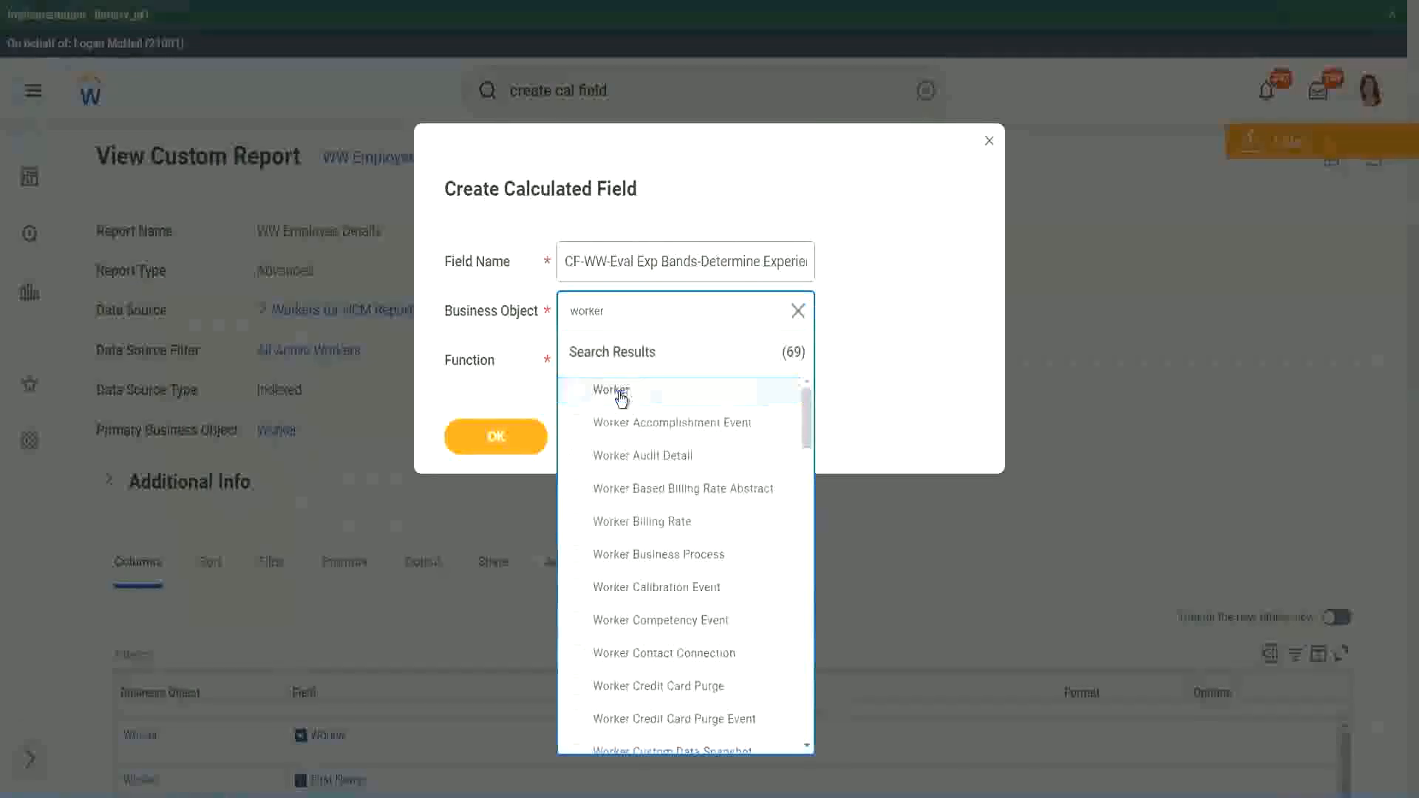
{"action": "left_click", "coordinate": [619, 399]}
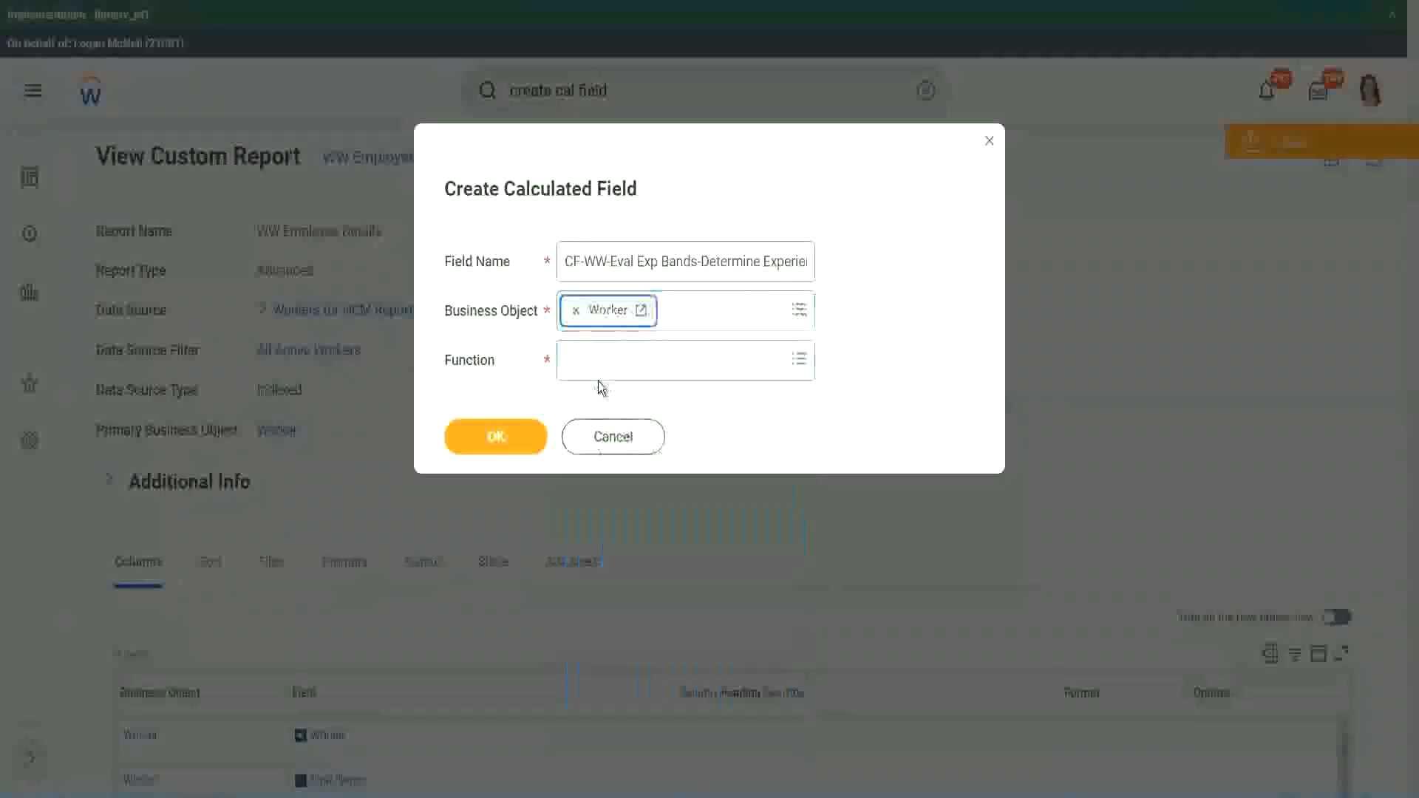
- Search the functions for "eval exp" and set the calculated field's function to Evaluate Expression Band
{"action": "left_click", "coordinate": [600, 355]}
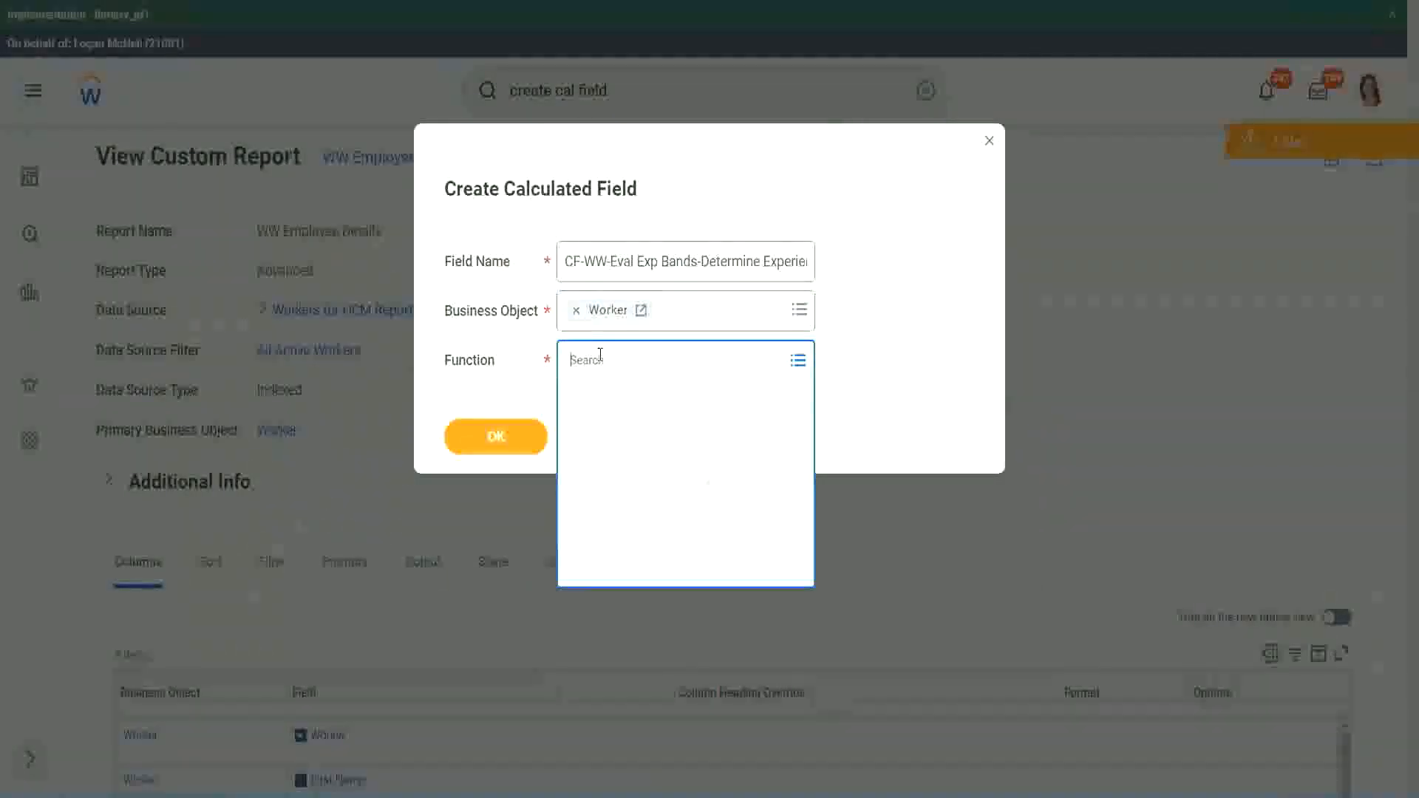
{"action": "type", "text": "eval ex"}
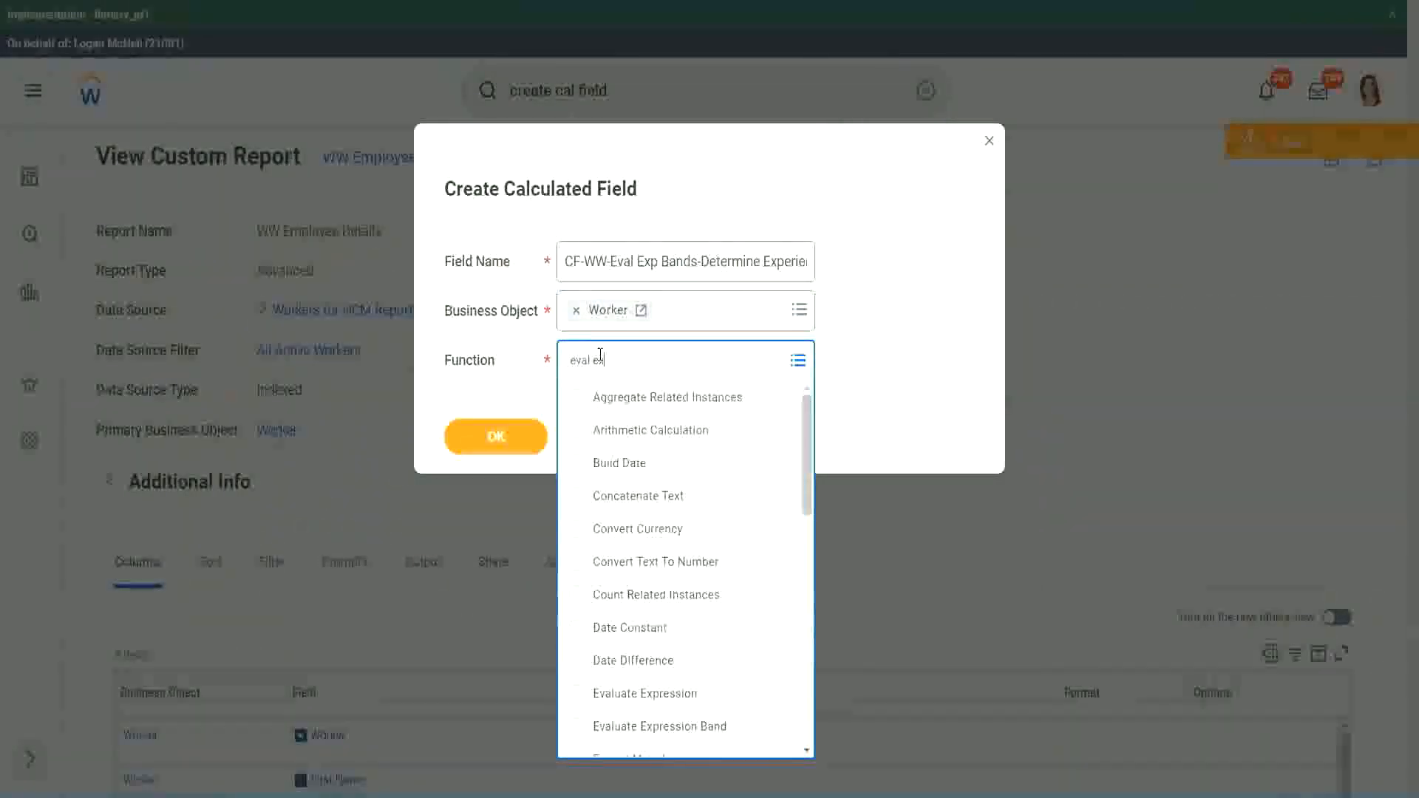
{"action": "type", "text": "p"}
{"action": "key", "text": "Return"}
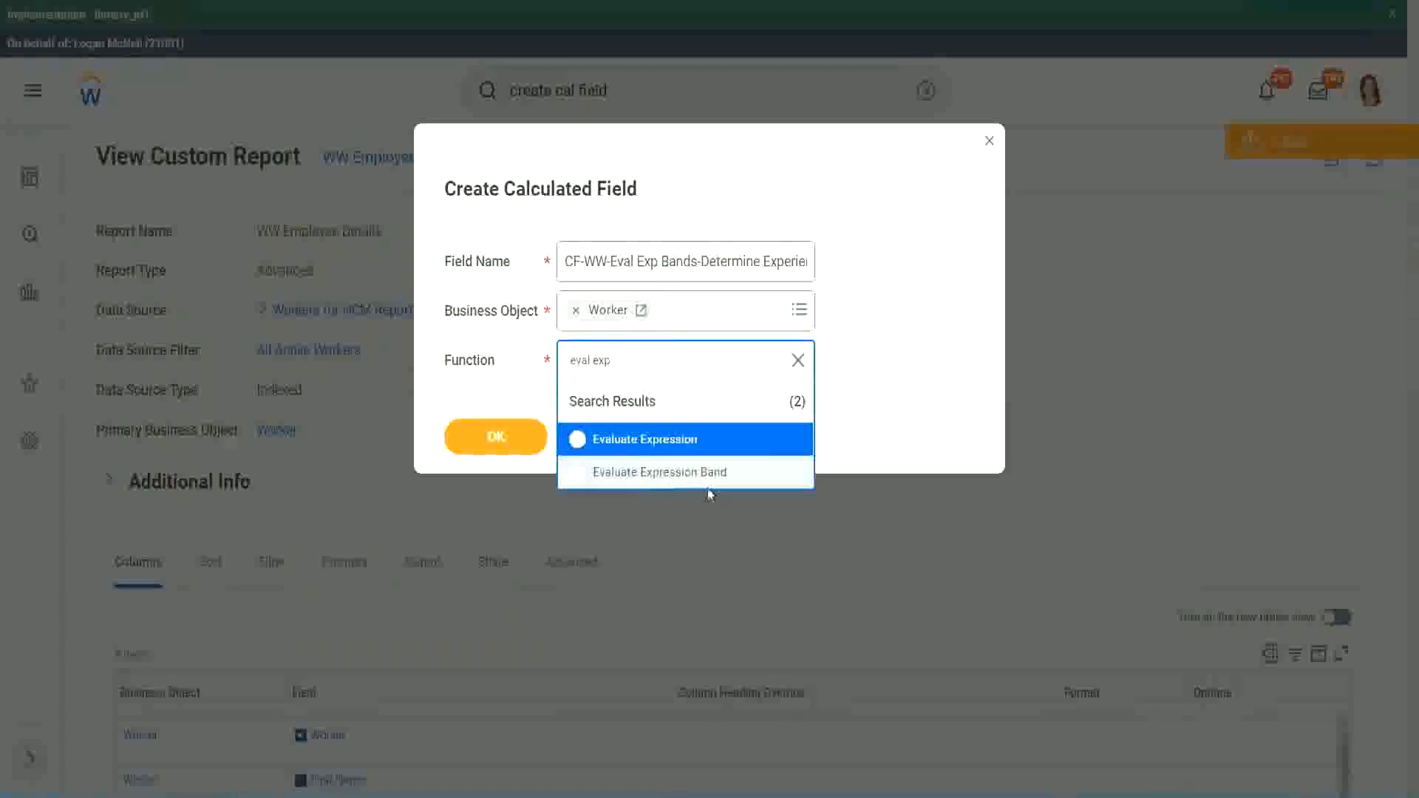
{"action": "left_click", "coordinate": [716, 475]}
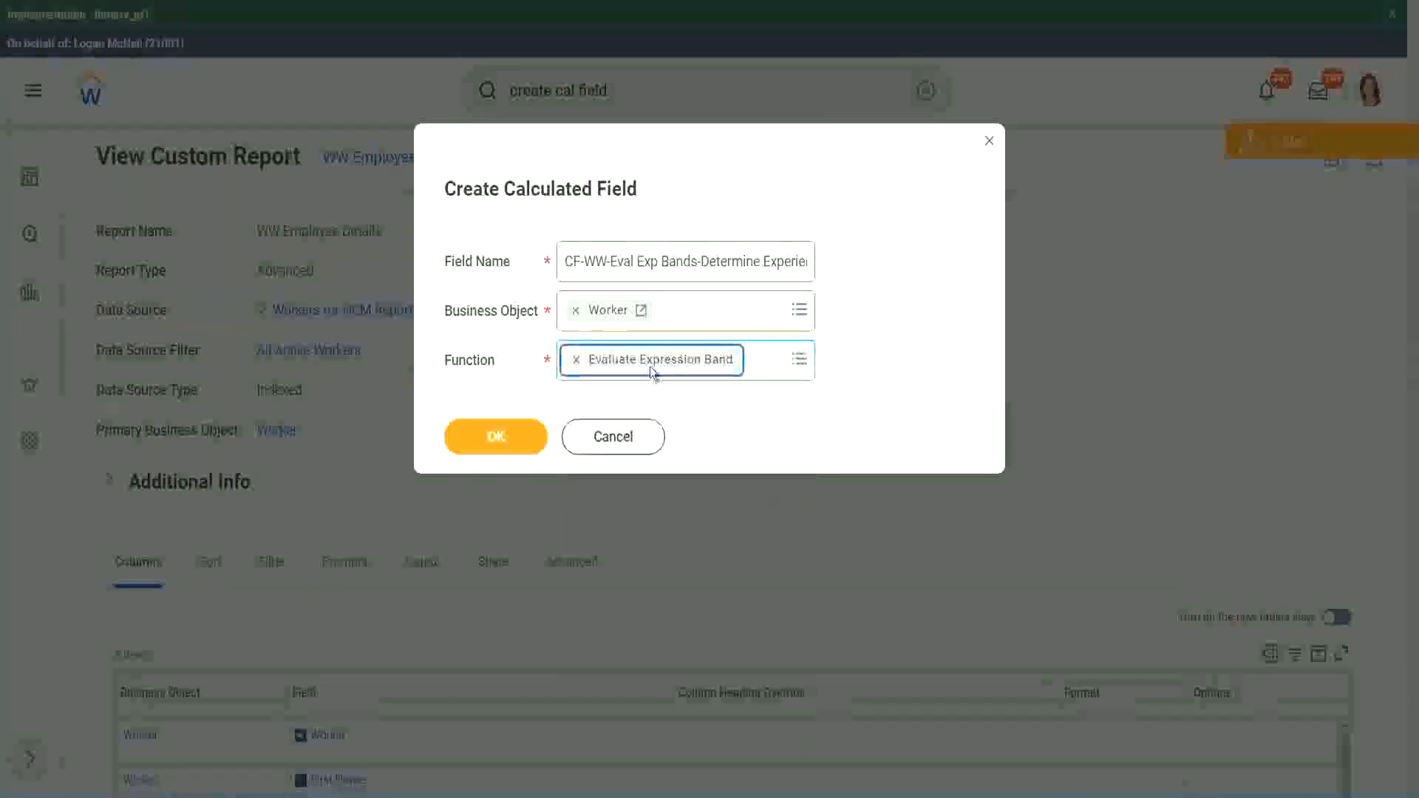
- Shorten "Eval Exp Bands" to "Eval Exp Band" in the field name and proceed to the calculation definition
{"action": "left_click", "coordinate": [699, 262]}
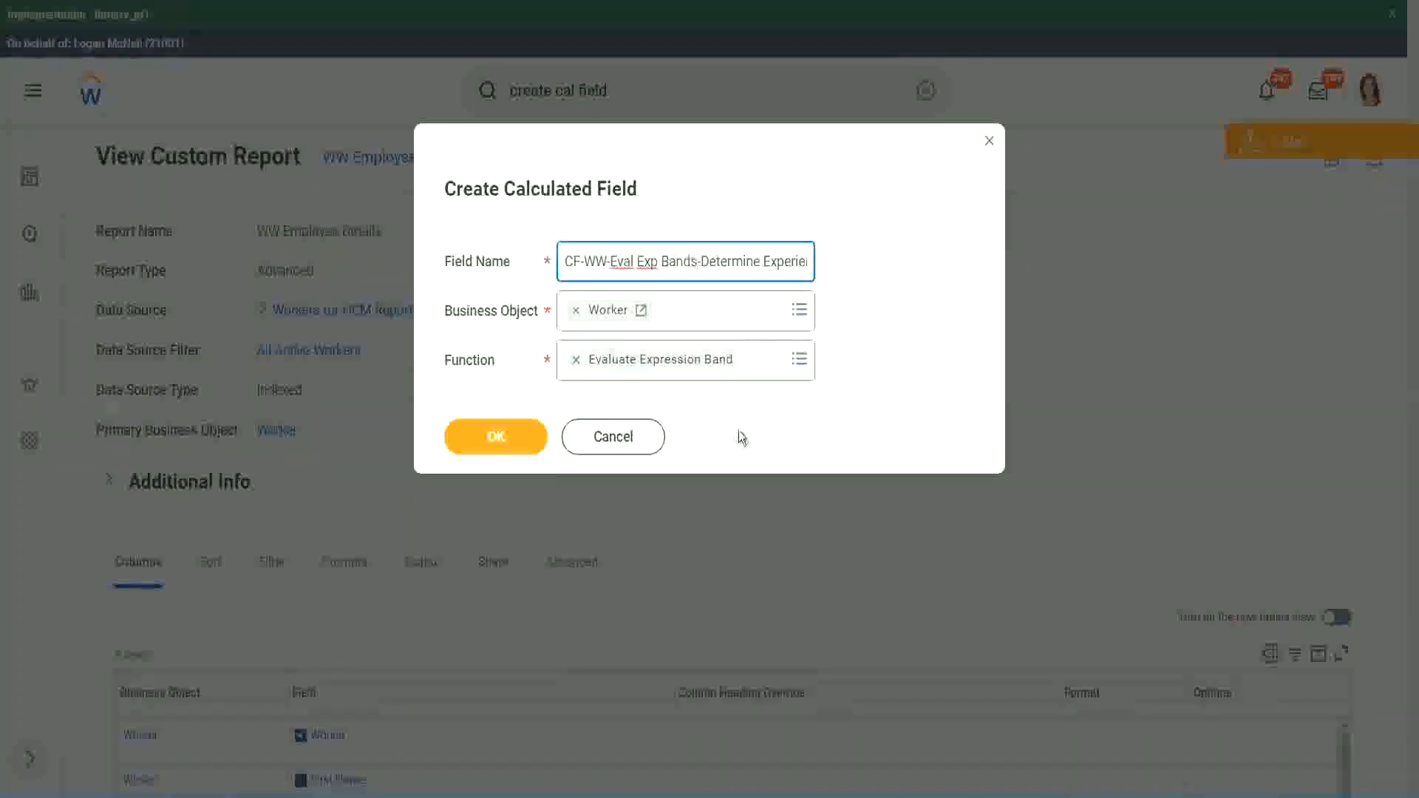
{"action": "key", "text": "BackSpace"}
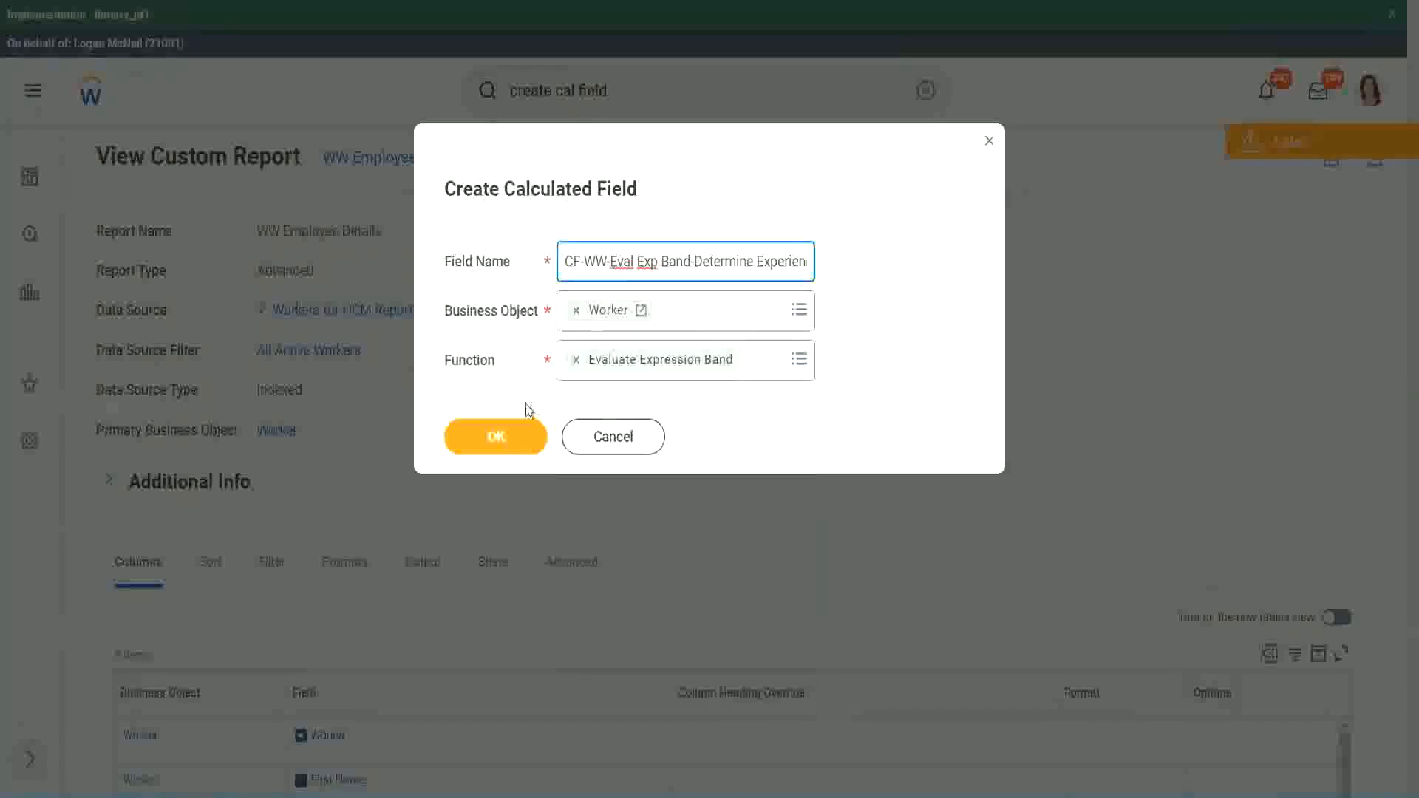
{"action": "left_click", "coordinate": [497, 436]}
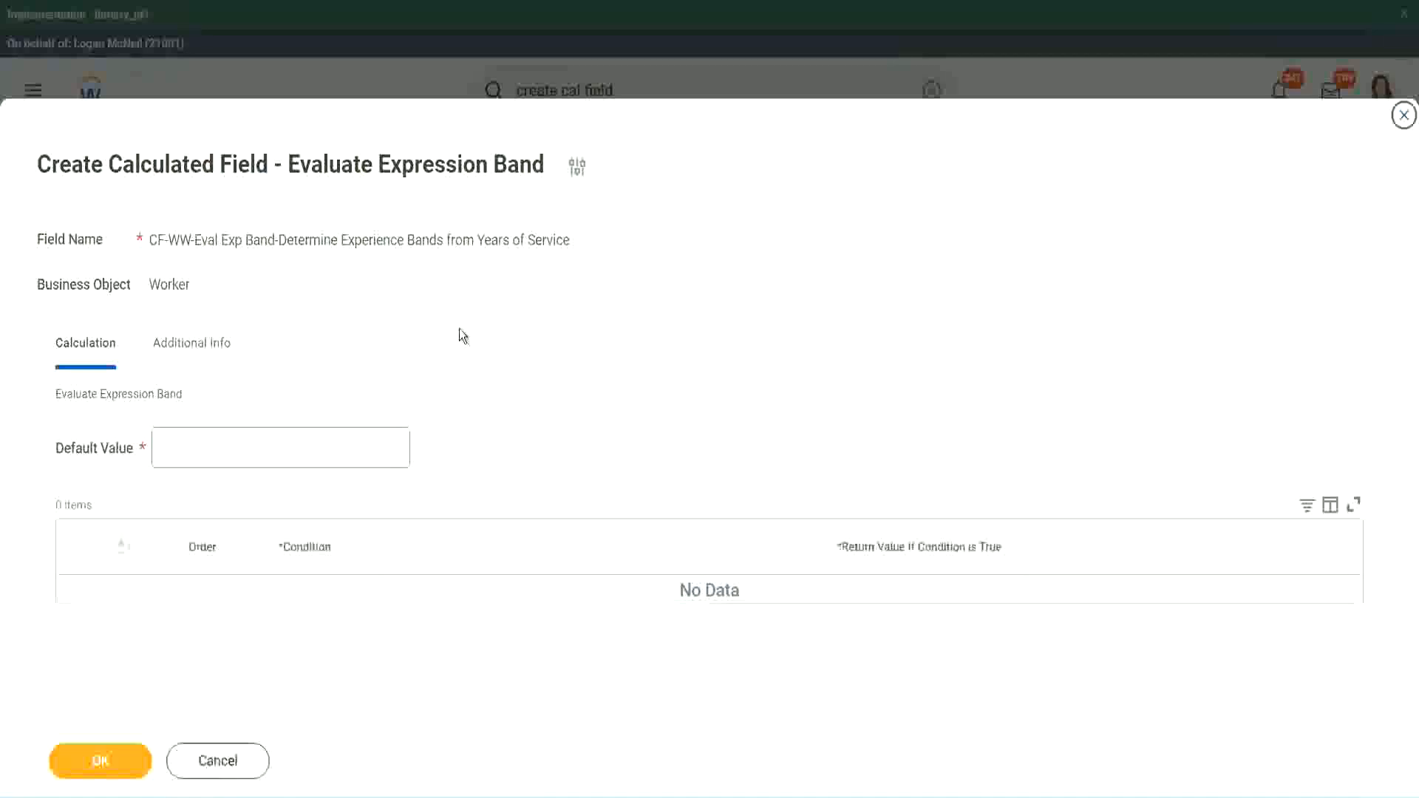
- Set the default value to "-" and add the first row to the condition table
{"action": "left_click", "coordinate": [206, 456]}
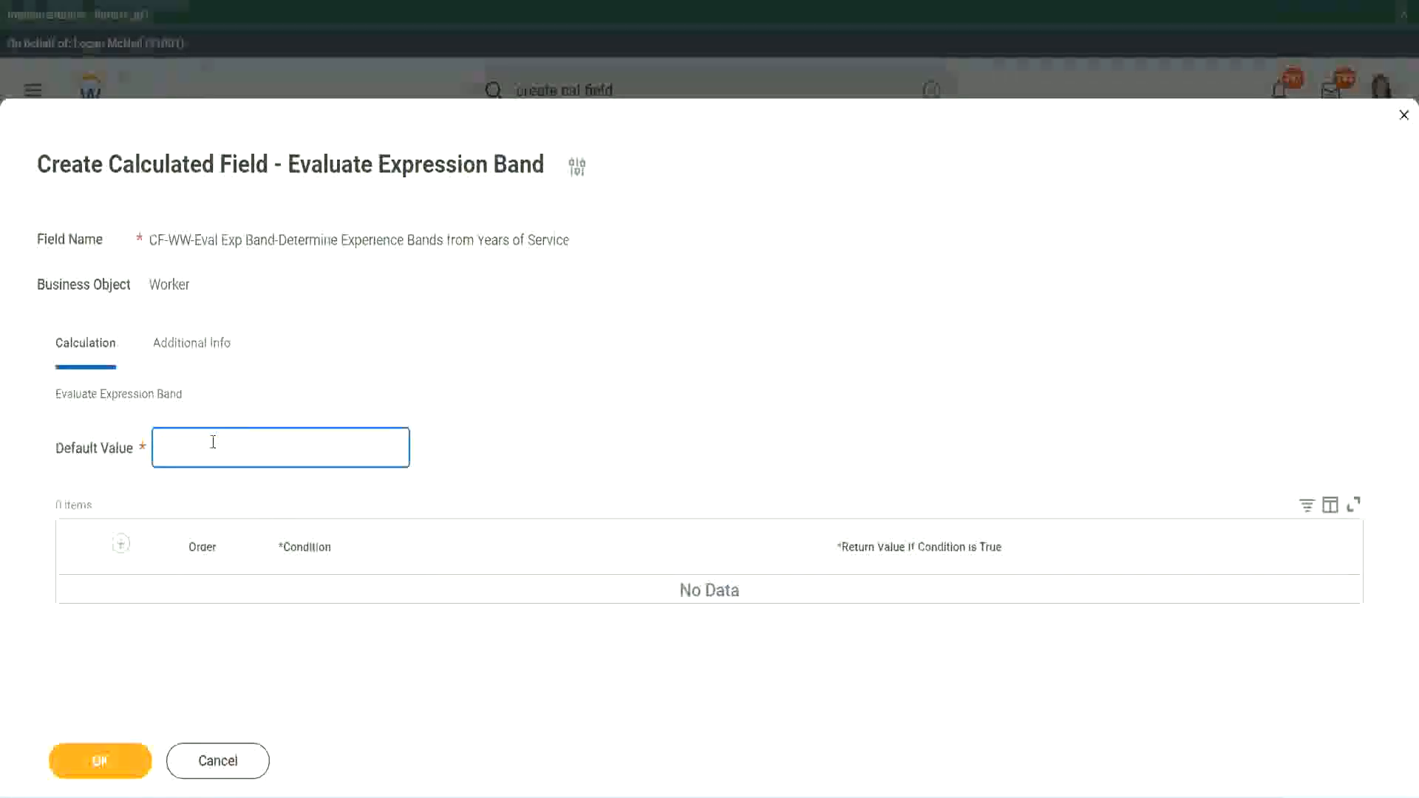
{"action": "type", "text": "N"}
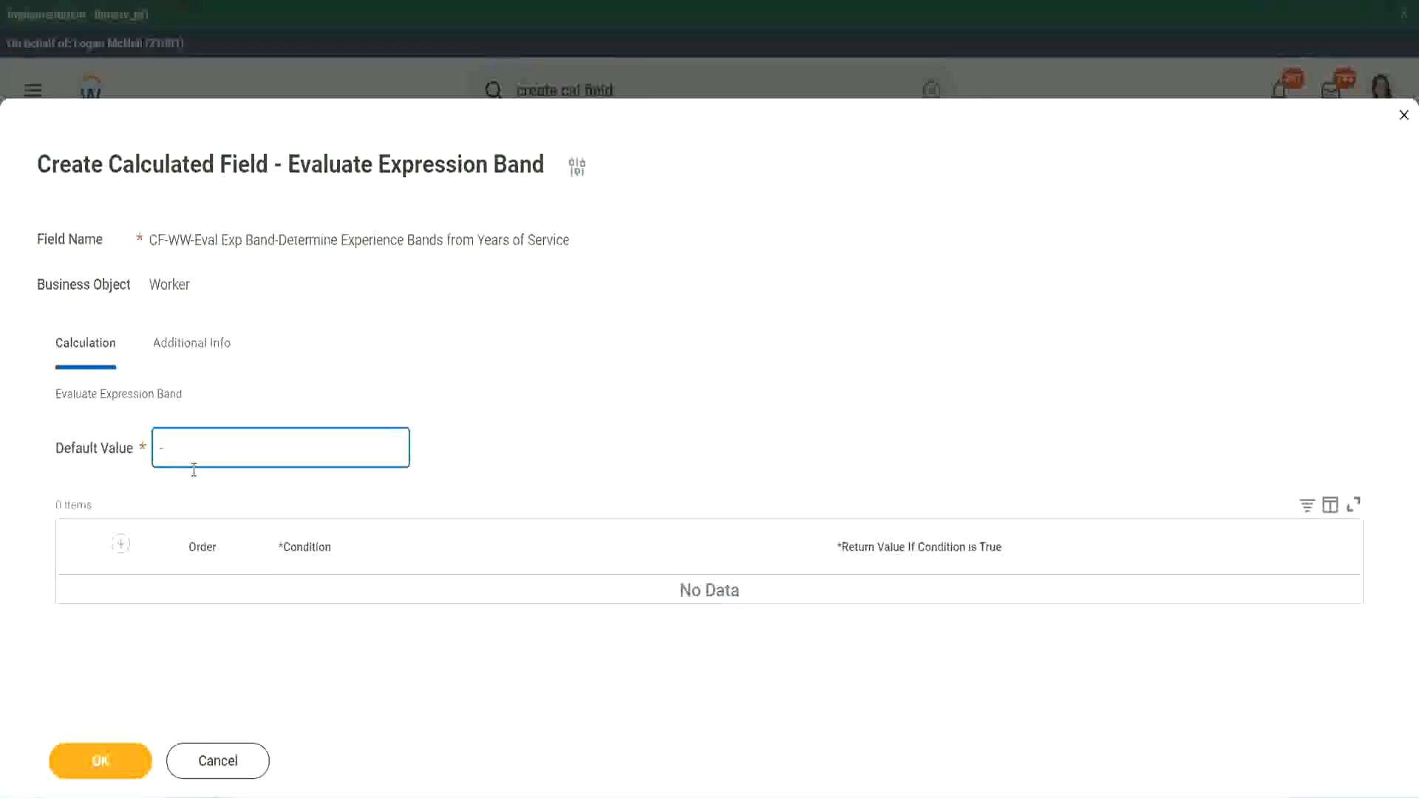
{"action": "left_click", "coordinate": [583, 466]}
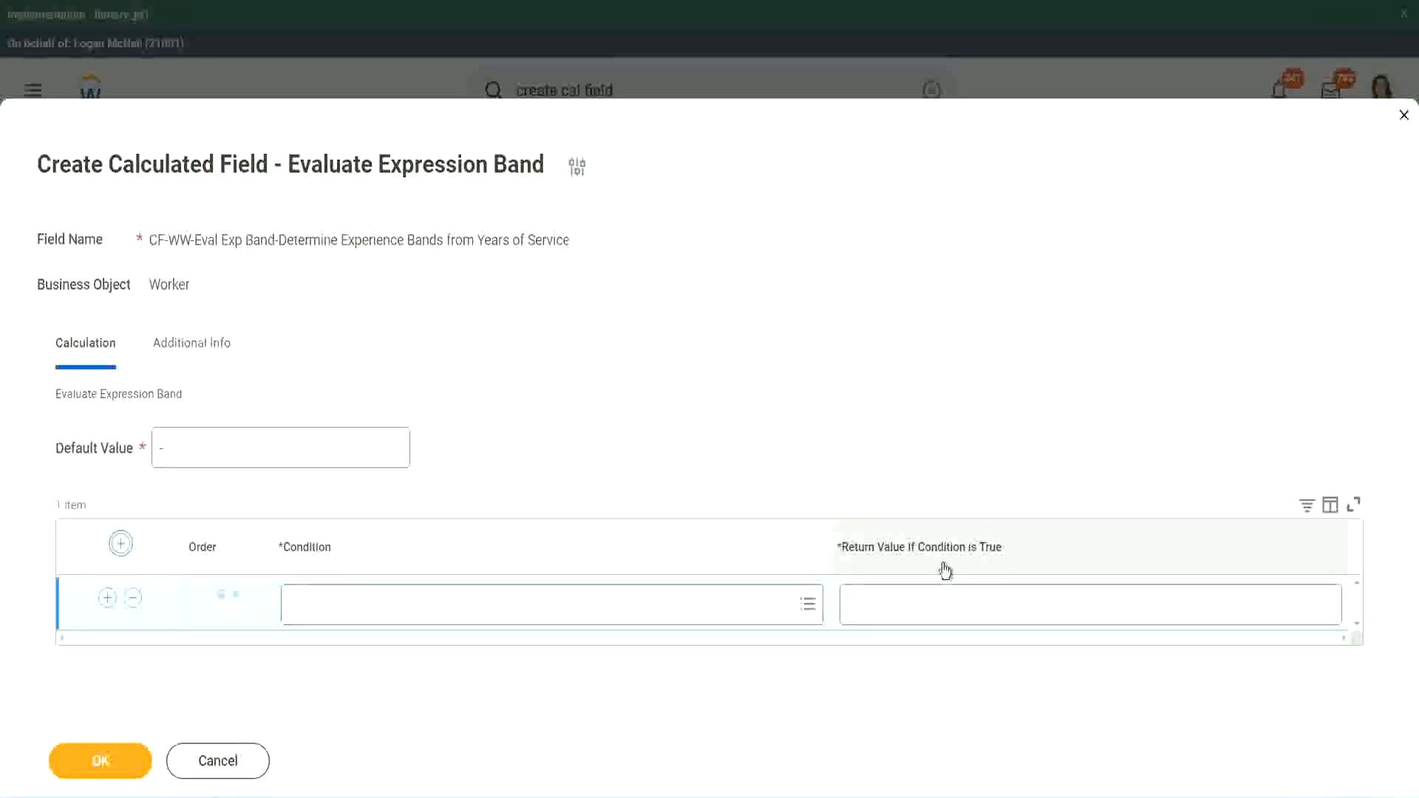
{"action": "left_click", "coordinate": [924, 606]}
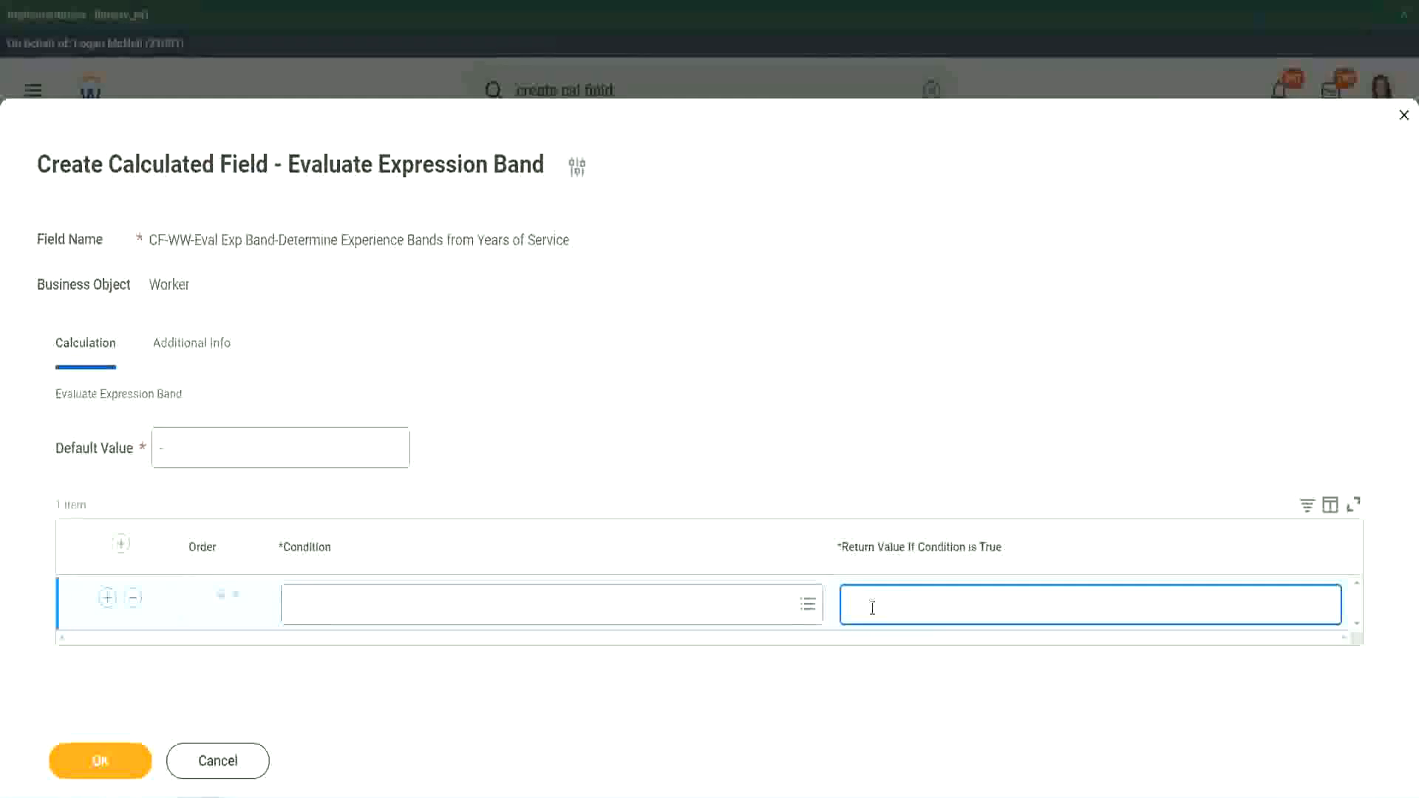
{"action": "type", "text": "adkjdjaidjasdjas"}
{"action": "key", "text": "BackSpace"}
{"action": "key", "text": "BackSpace"}
{"action": "key", "text": "BackSpace"}
{"action": "key", "text": "BackSpace"}
{"action": "key", "text": "BackSpace"}
{"action": "key", "text": "BackSpace"}
{"action": "key", "text": "BackSpace"}
{"action": "key", "text": "BackSpace"}
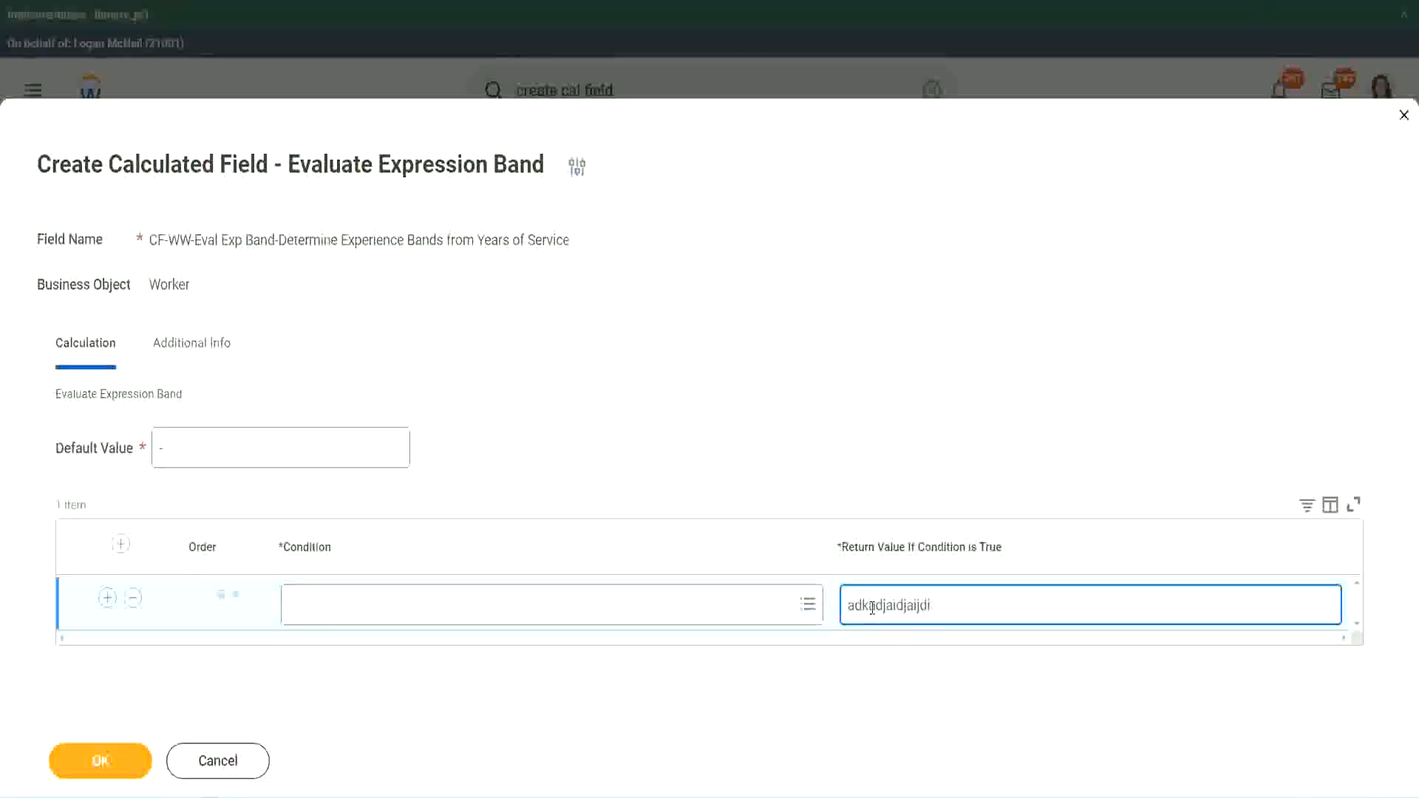
{"action": "key", "text": "BackSpace"}
{"action": "key", "text": "BackSpace"}
{"action": "key", "text": "BackSpace"}
{"action": "key", "text": "BackSpace"}
{"action": "key", "text": "BackSpace"}
{"action": "key", "text": "BackSpace"}
{"action": "key", "text": "BackSpace"}
{"action": "key", "text": "BackSpace"}
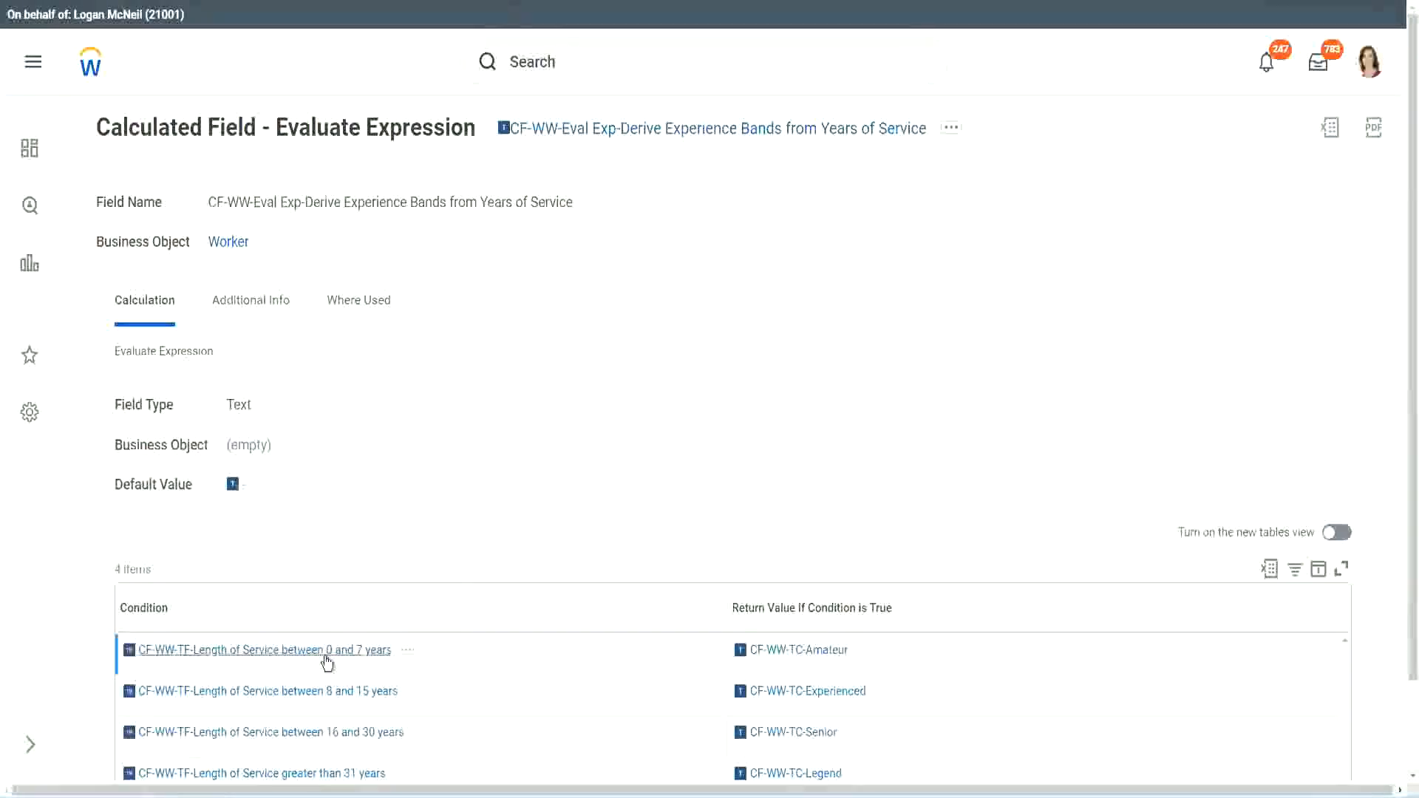
- Copy CF-WW-TF-Length of Service between 0 and 7 years into the first row's condition and set its return value to Amateur
{"action": "right_click", "coordinate": [326, 657]}
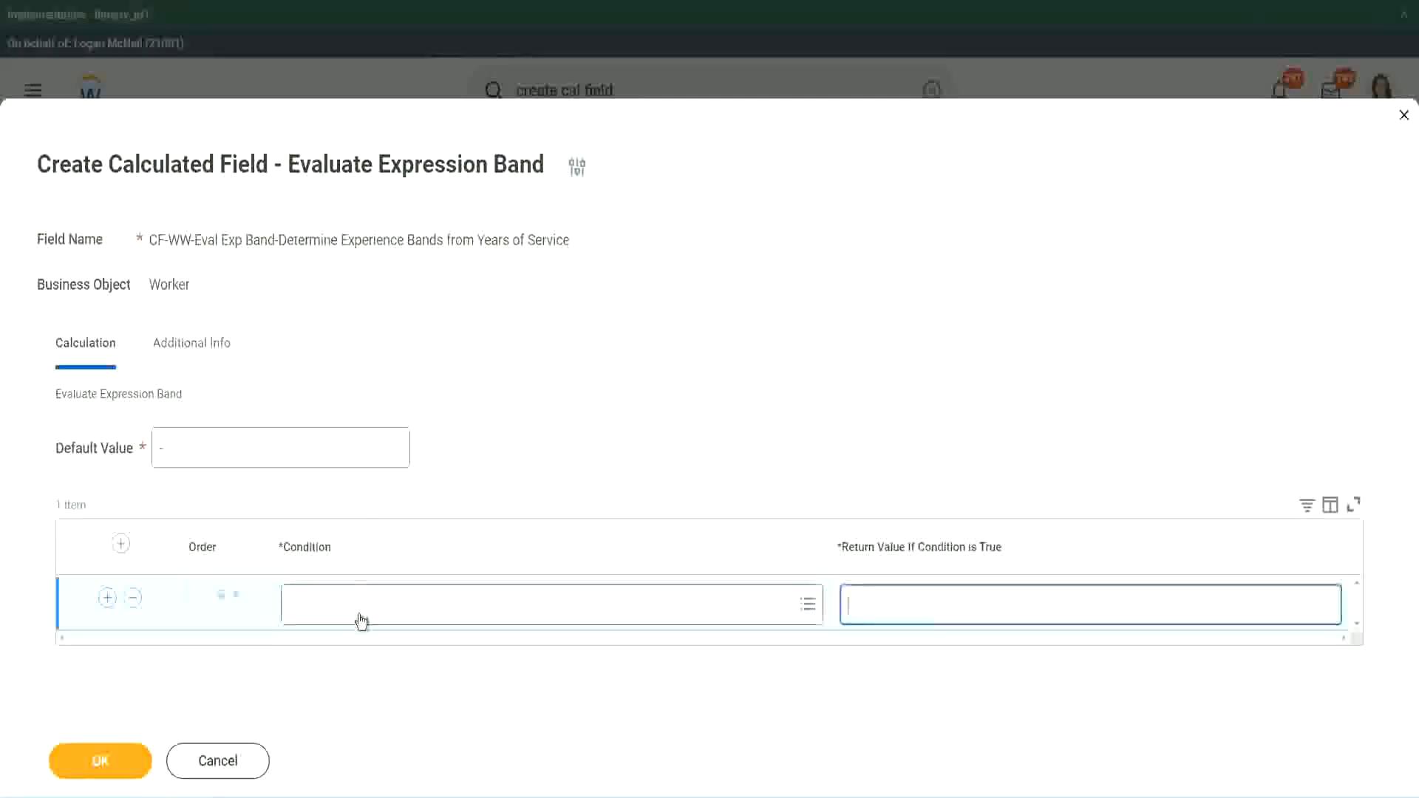
{"action": "left_click", "coordinate": [358, 613]}
{"action": "type", "text": "CF-WW-TF-Length of Service between 0 and 7 years"}
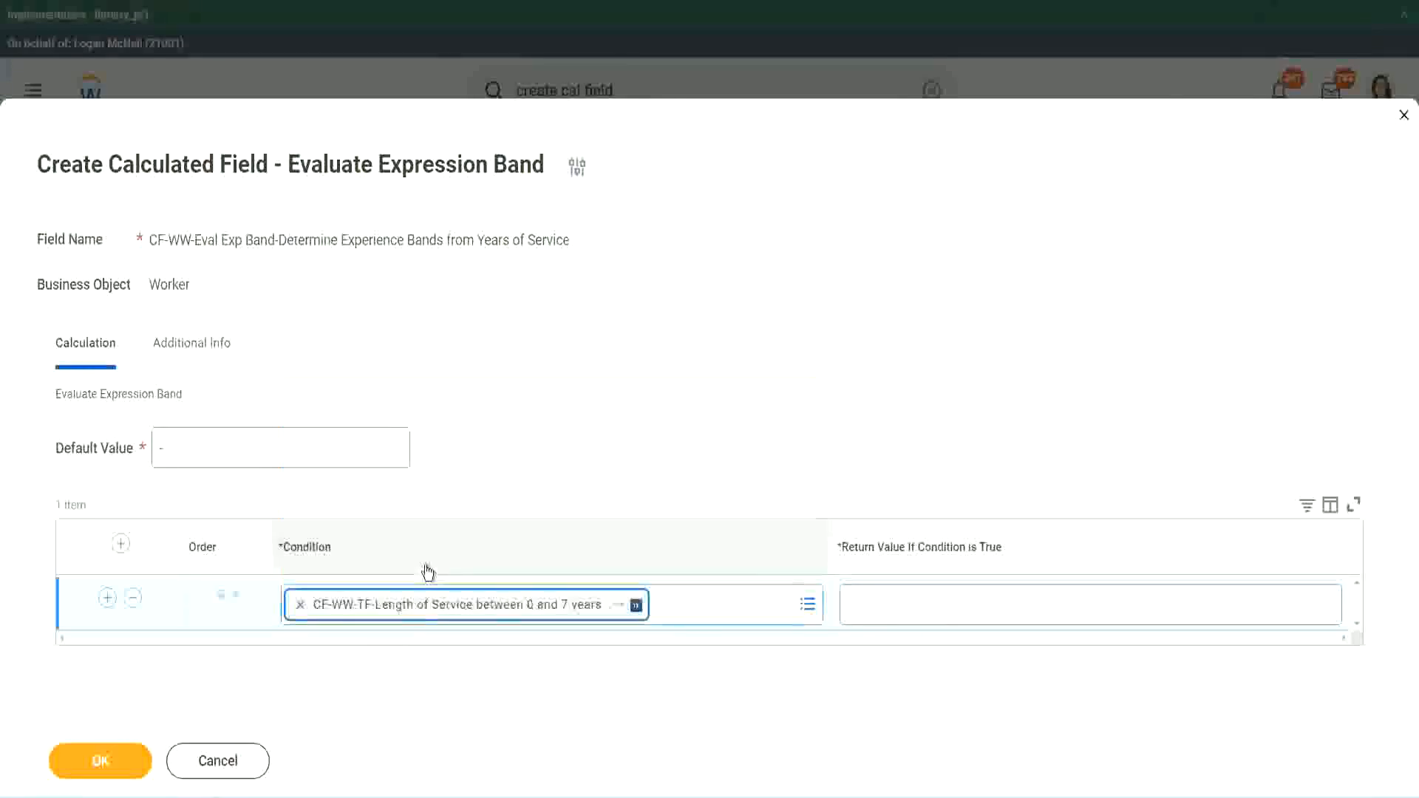
{"action": "left_click", "coordinate": [897, 591]}
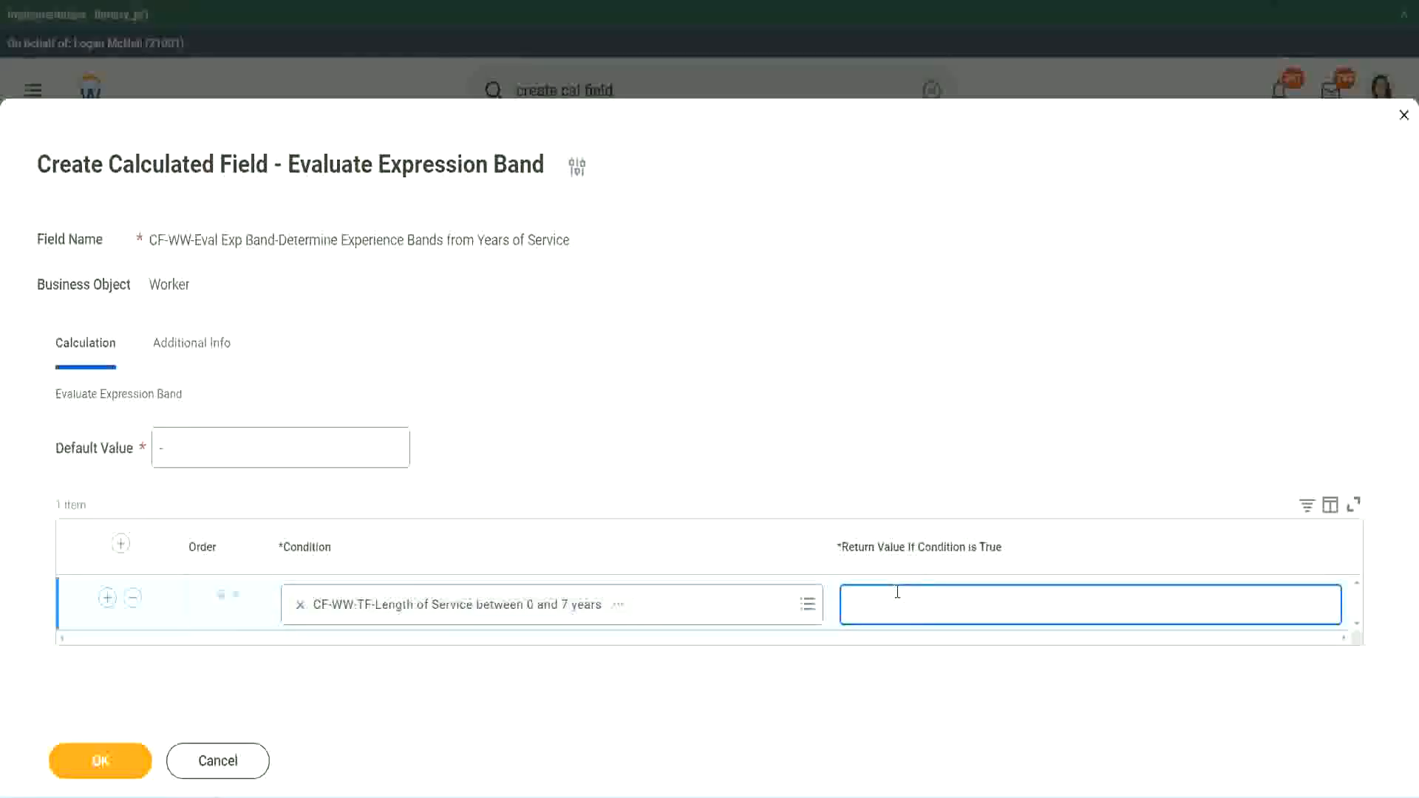
{"action": "type", "text": "Amateur"}
- Add three more empty rows to the condition table below the Amateur band
{"action": "left_click", "coordinate": [107, 597]}
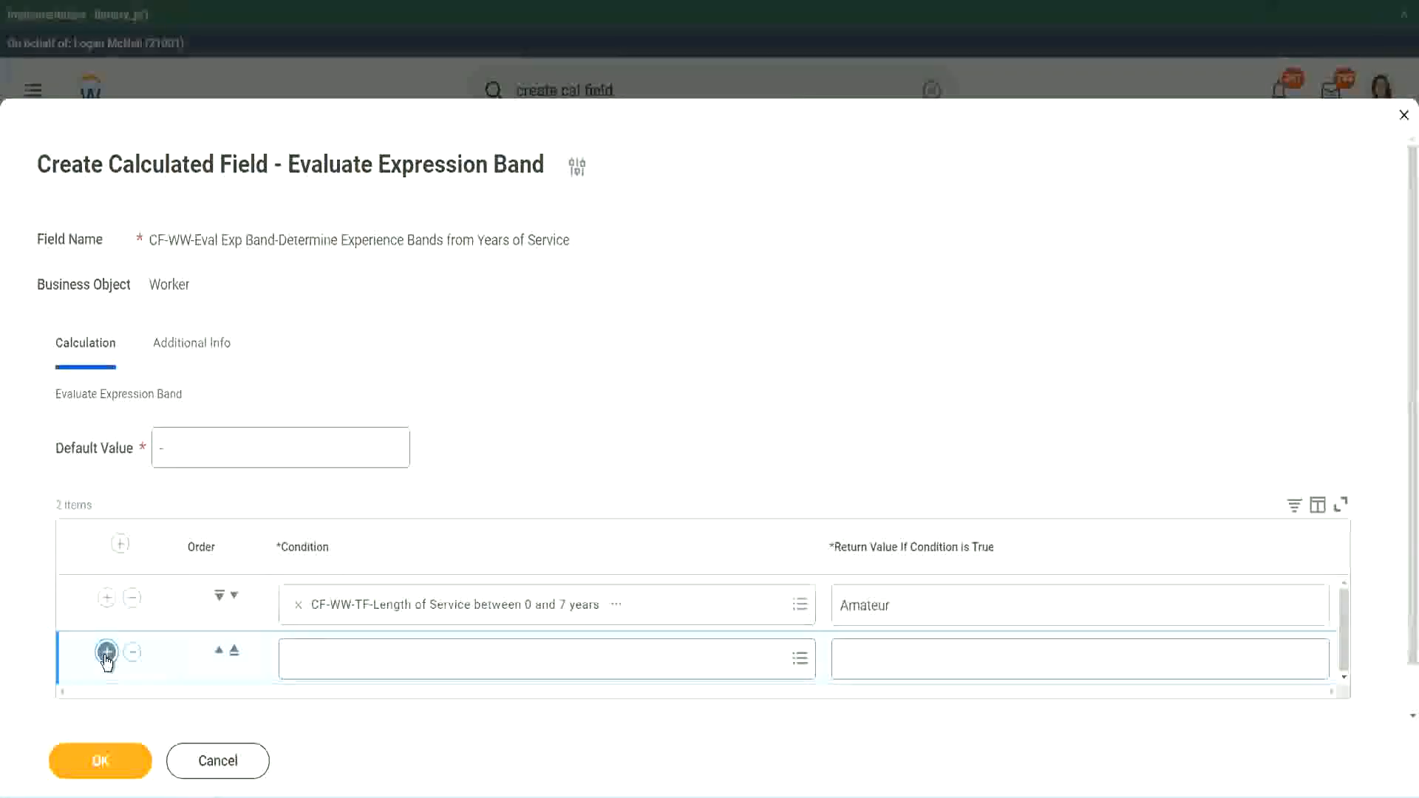
{"action": "left_click", "coordinate": [106, 652]}
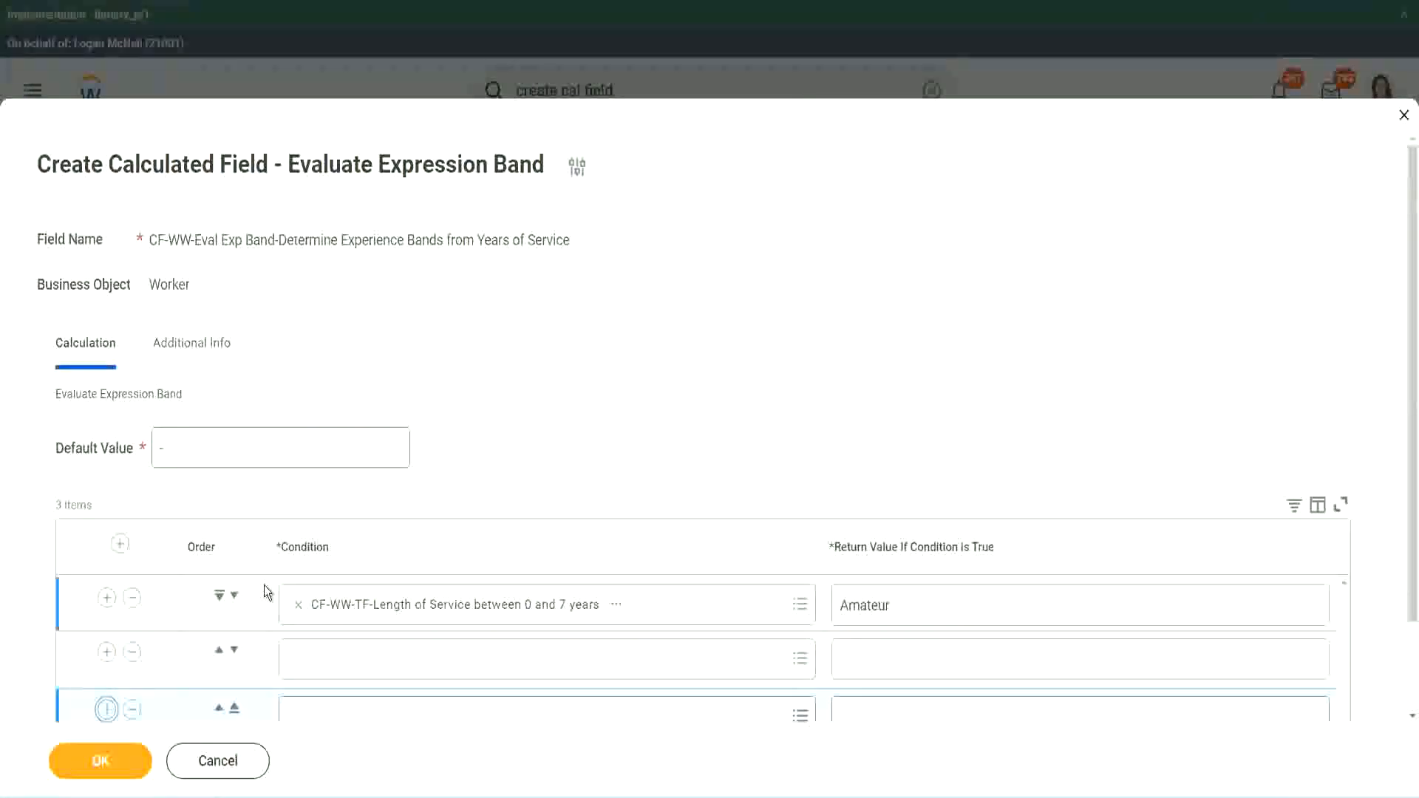
{"action": "left_click", "coordinate": [106, 601]}
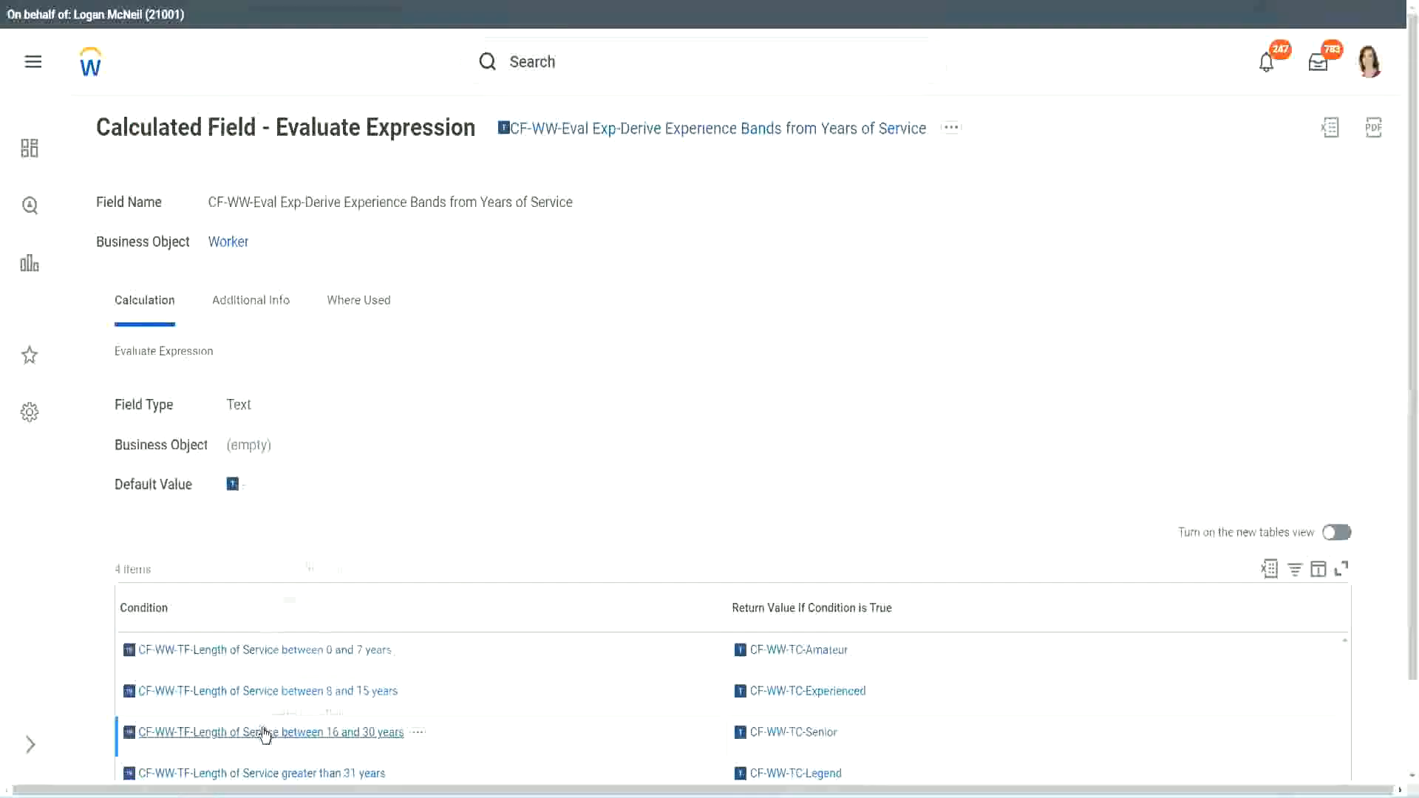
- Copy CF-WW-TF-Length of Service between 16 and 30 years into the second row's condition and move that row down one place
{"action": "right_click", "coordinate": [263, 732]}
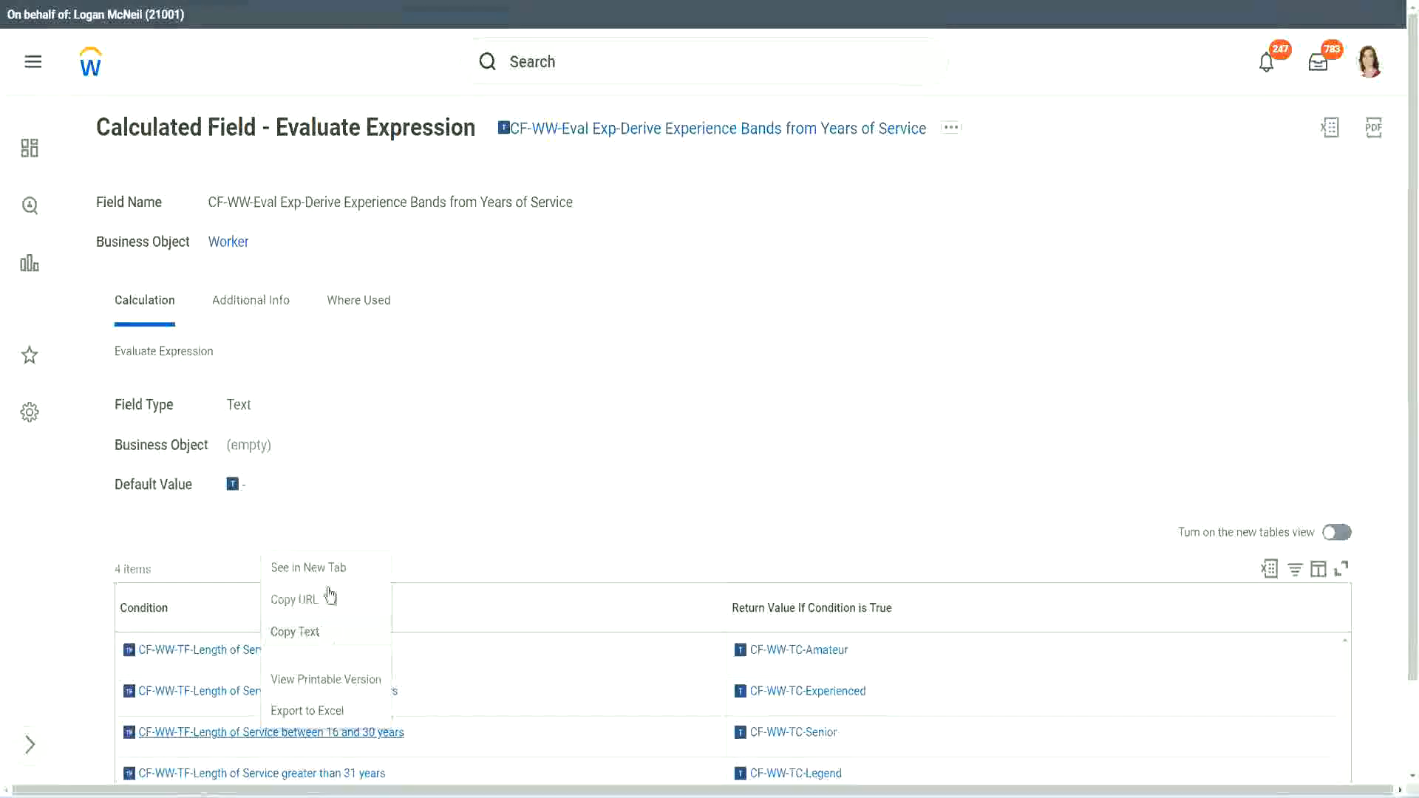
{"action": "left_click", "coordinate": [326, 599]}
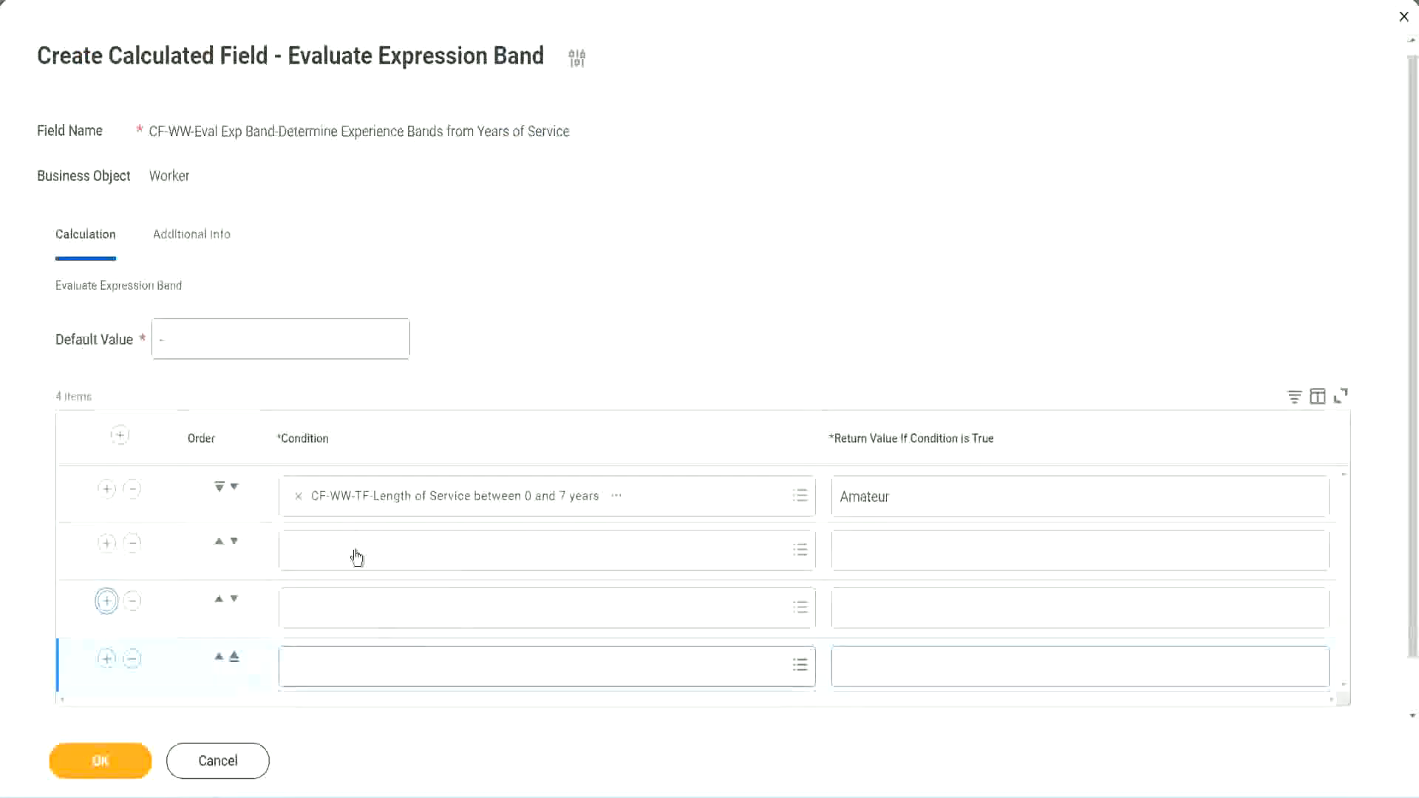
{"action": "left_click", "coordinate": [357, 551]}
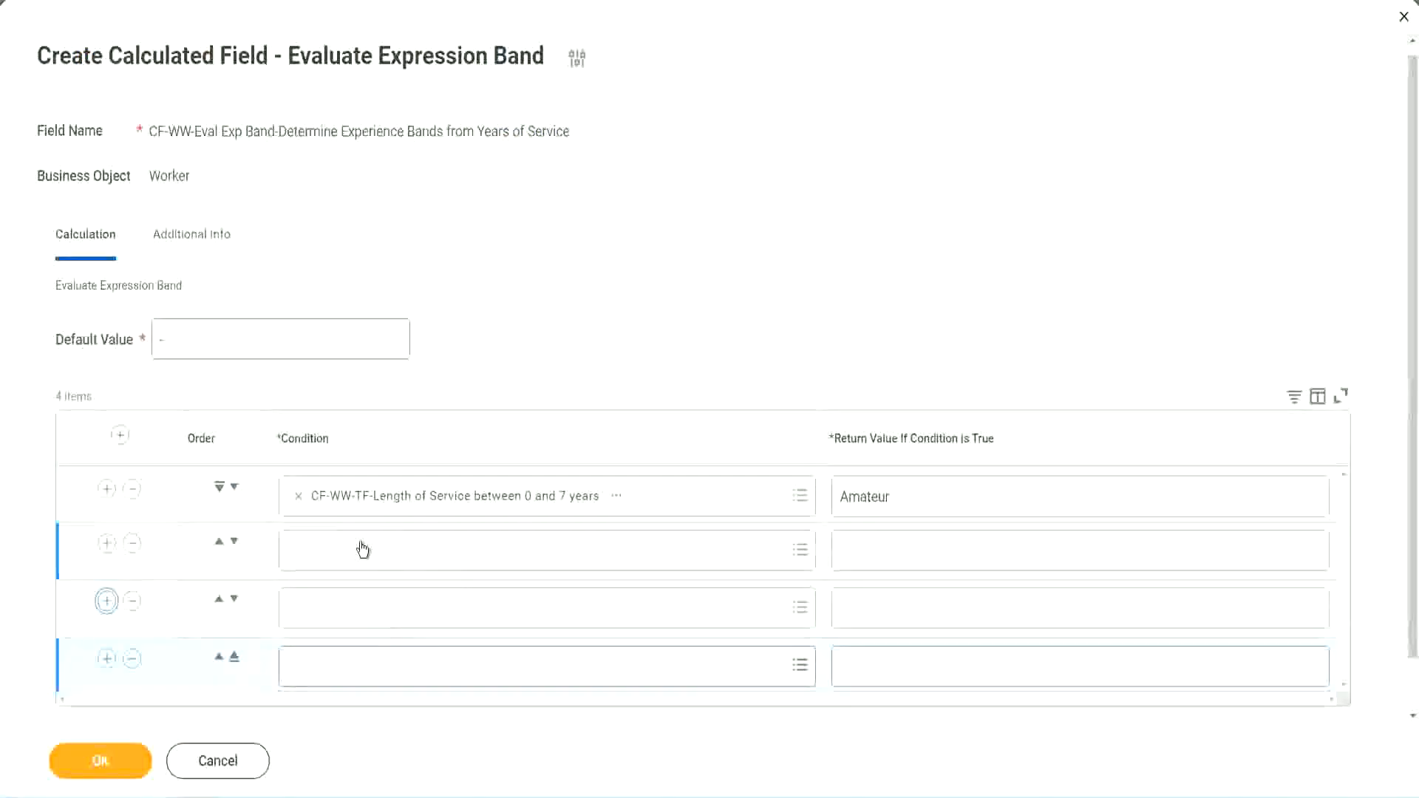
{"action": "type", "text": "CF-WW-TF-Length of Service between 16 and 30 years"}
{"action": "key", "text": "Return"}
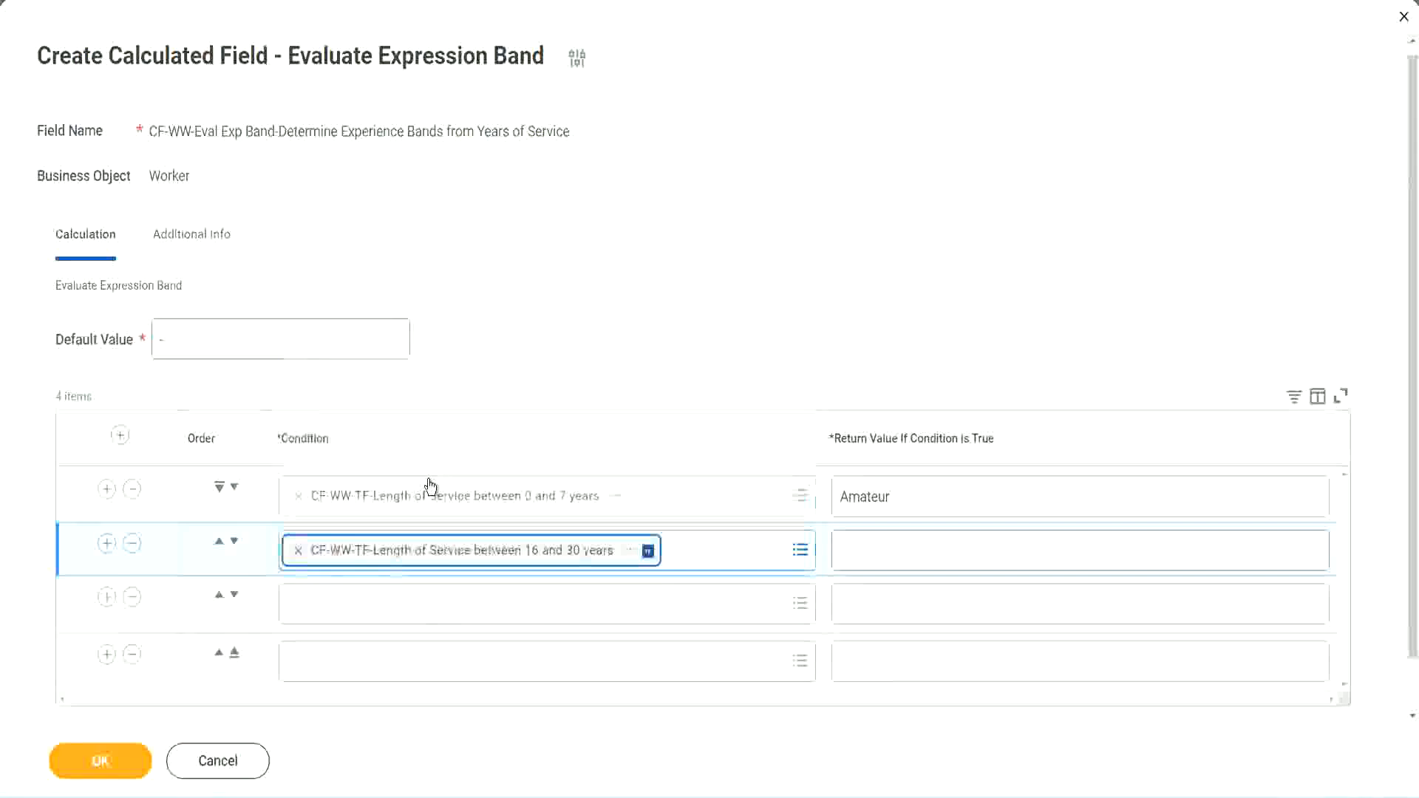
{"action": "left_click", "coordinate": [234, 542]}
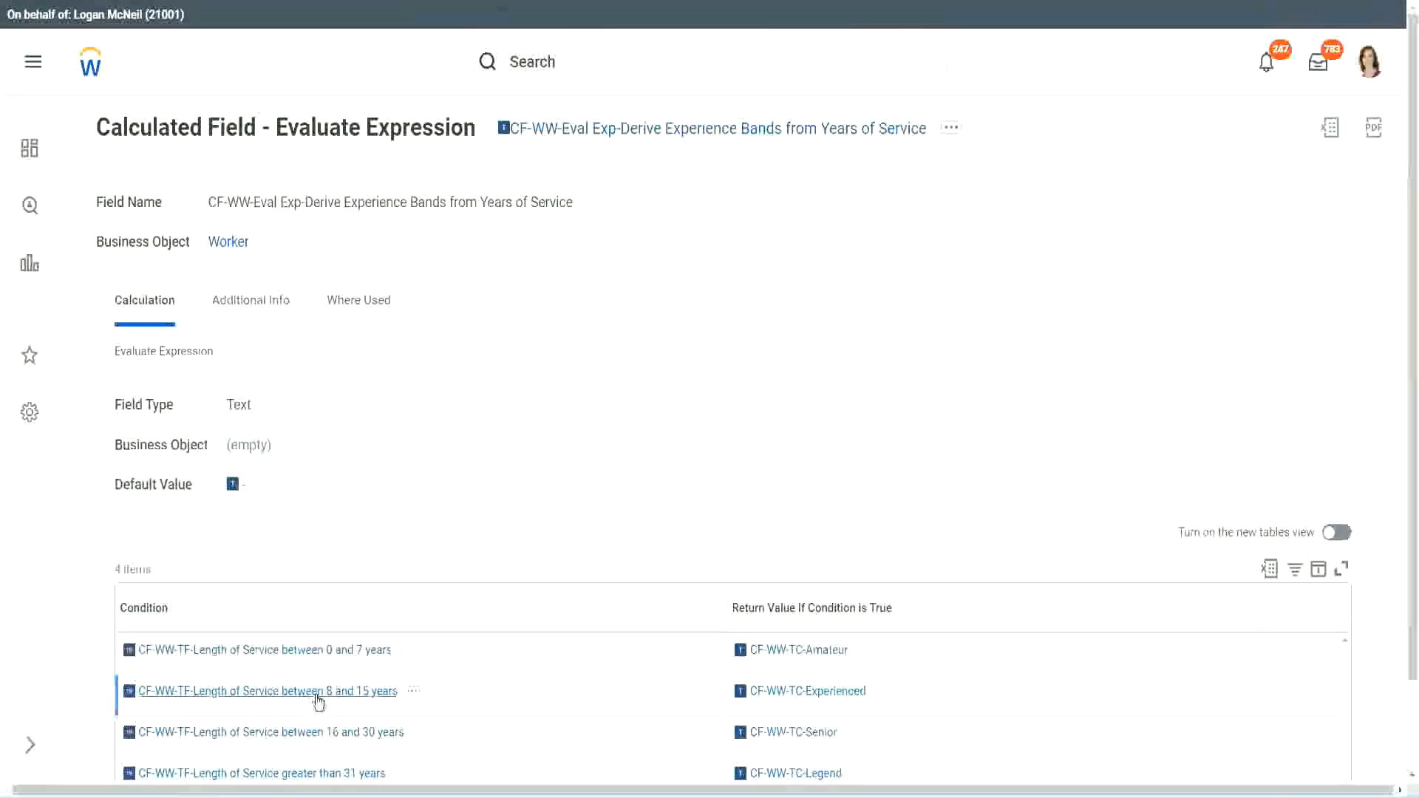
- Copy CF-WW-TF-Length of Service between 8 and 15 years from the existing field into the empty second row's condition
{"action": "right_click", "coordinate": [319, 700]}
{"action": "left_click", "coordinate": [362, 597]}
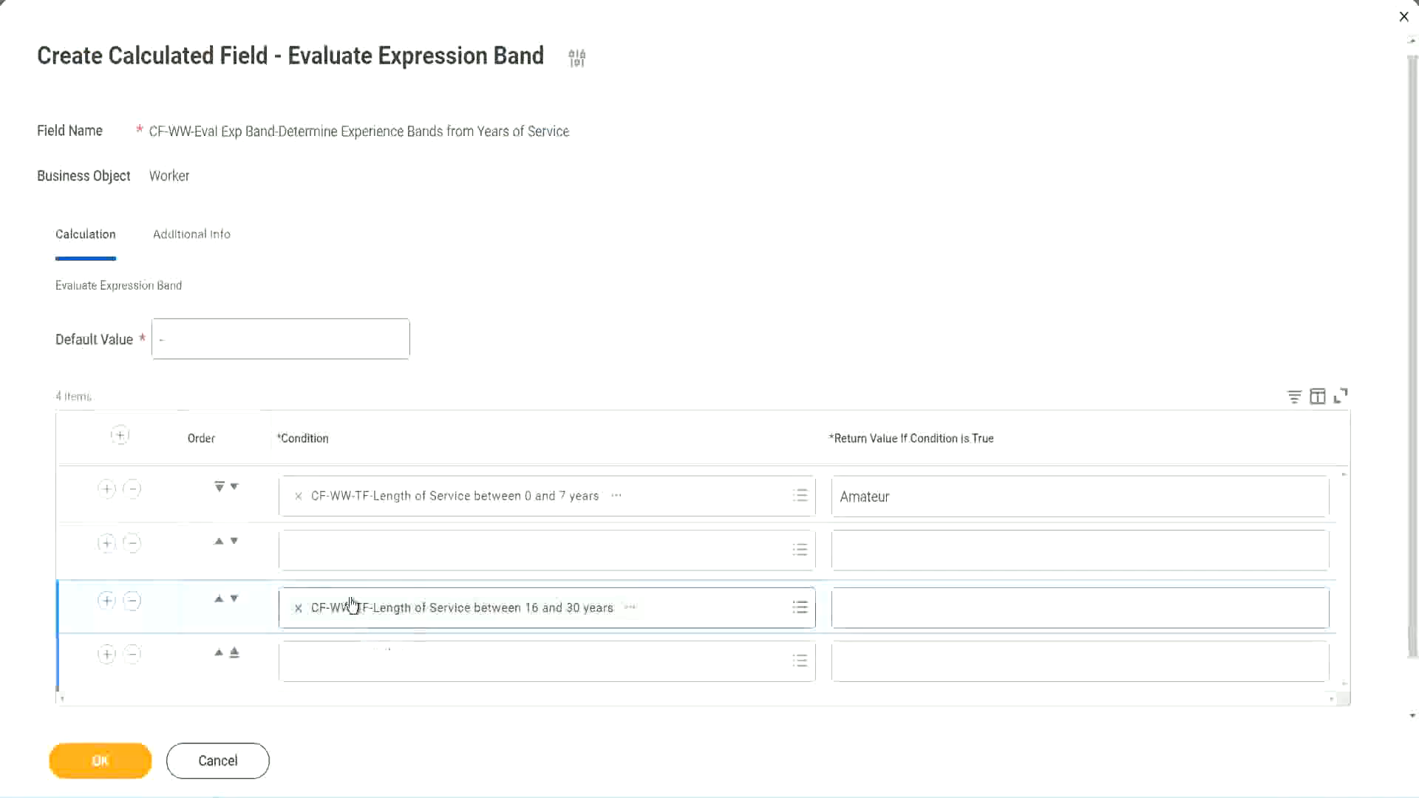
{"action": "left_click", "coordinate": [356, 567]}
{"action": "type", "text": "CF-WW-TF-Length of Service between 8 and 15 years"}
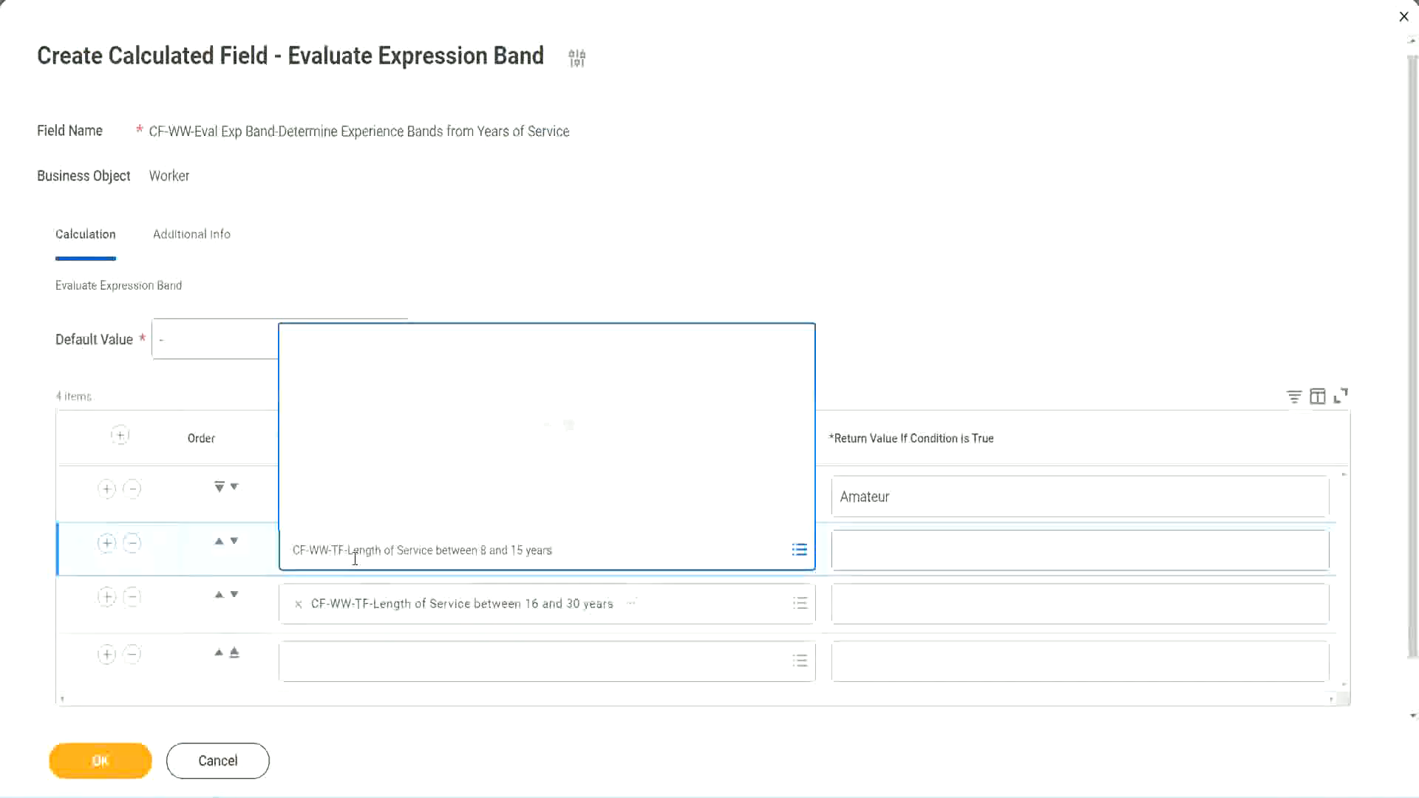
{"action": "key", "text": "Return"}
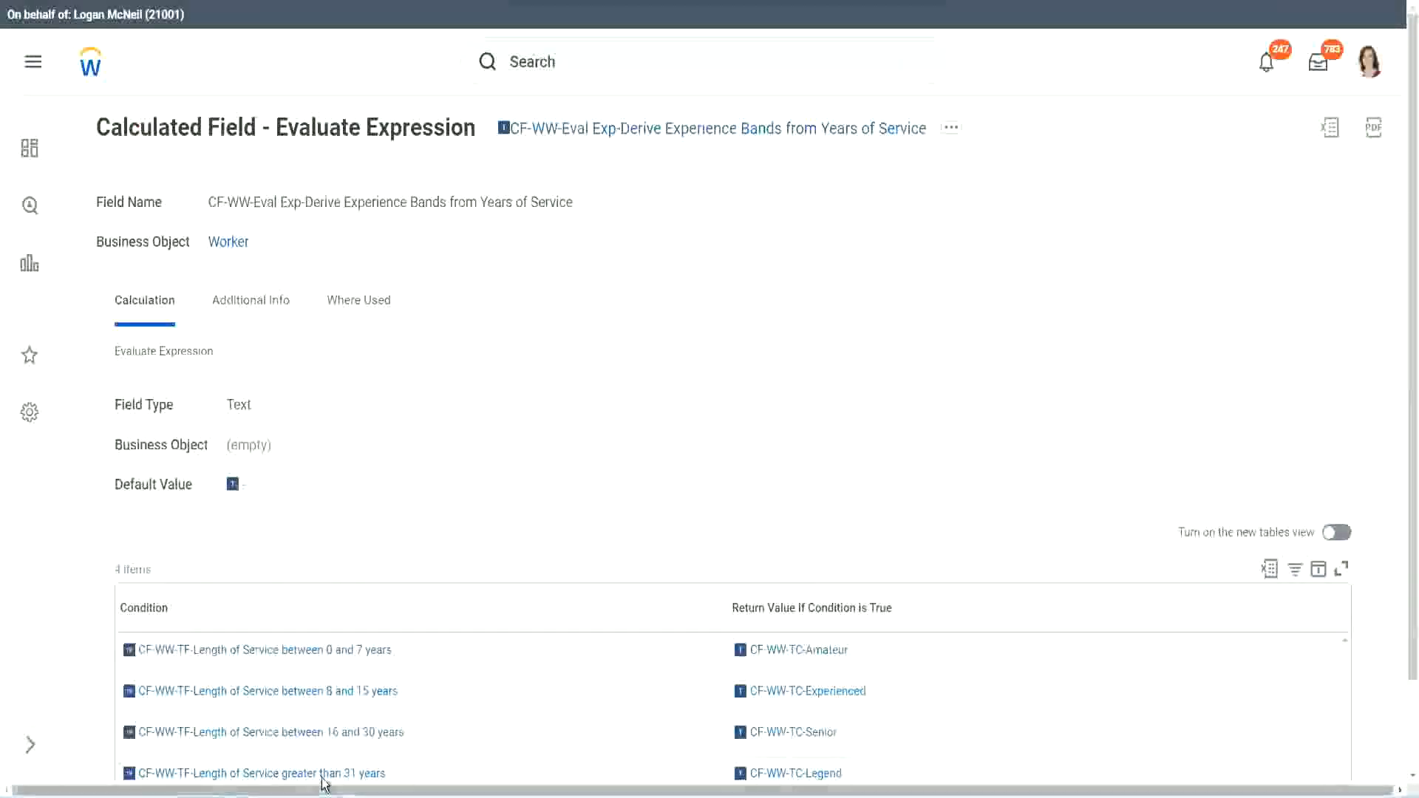
- Copy CF-WW-TF-Length of Service greater than 31 years into the fourth row's condition and open that row's return value for editing
{"action": "right_click", "coordinate": [403, 734]}
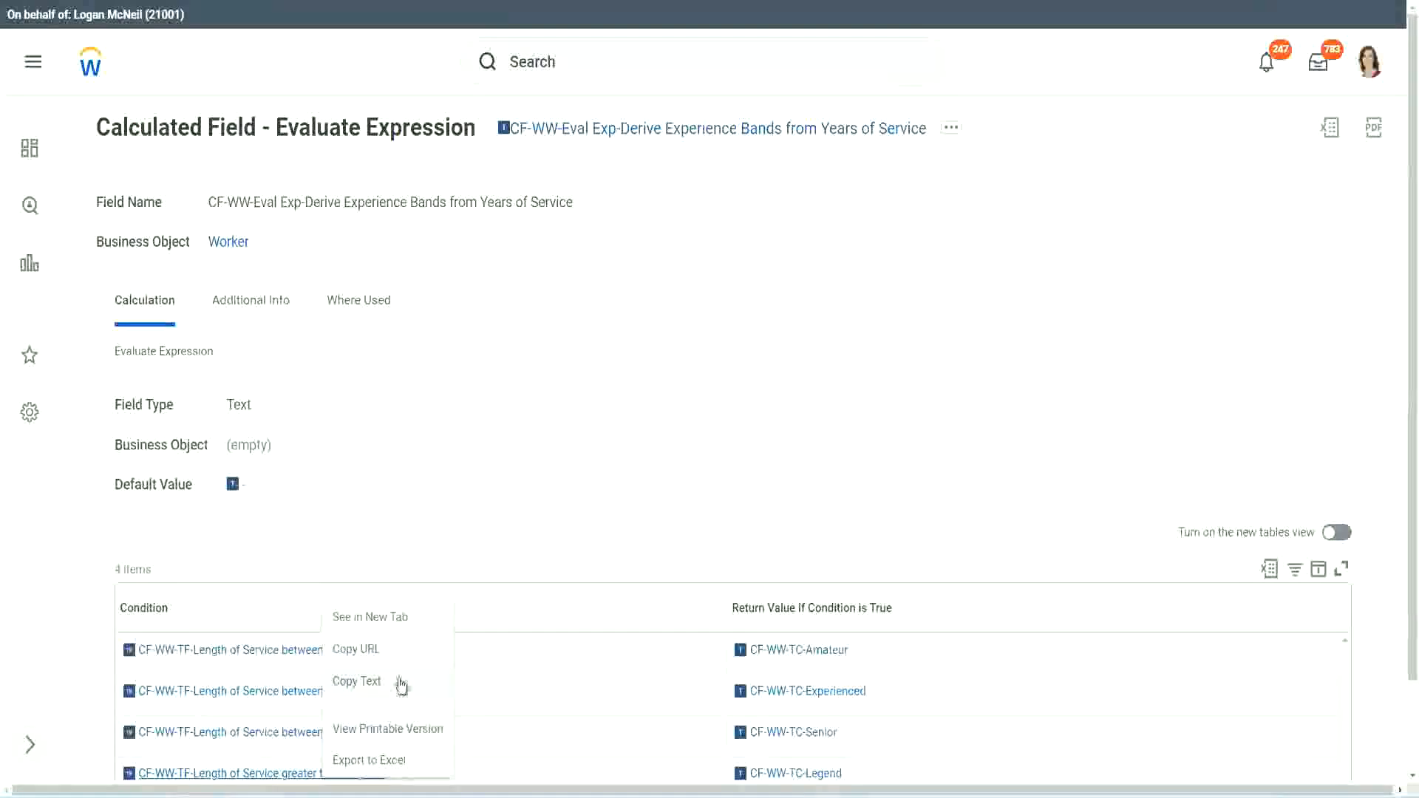
{"action": "left_click", "coordinate": [405, 697]}
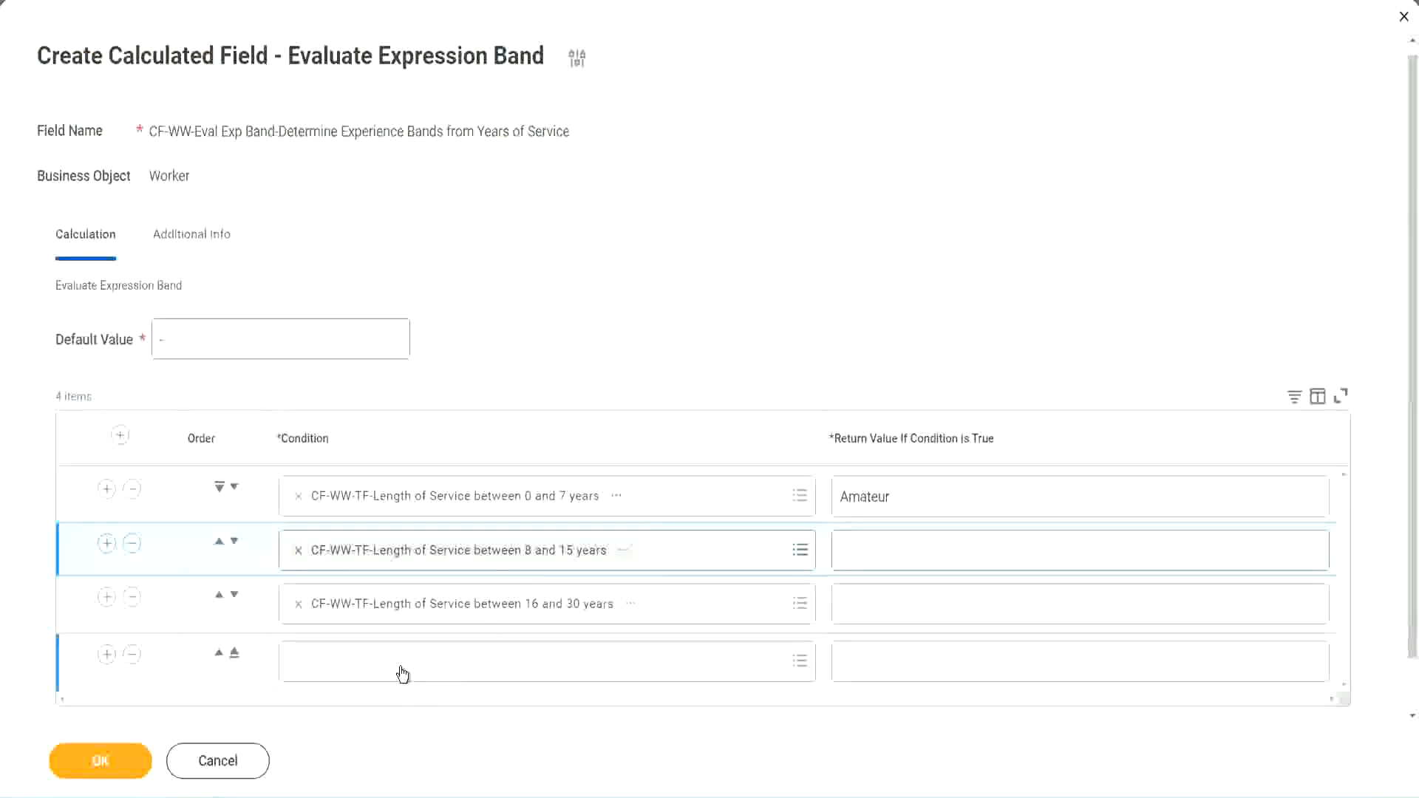
{"action": "left_click", "coordinate": [403, 674]}
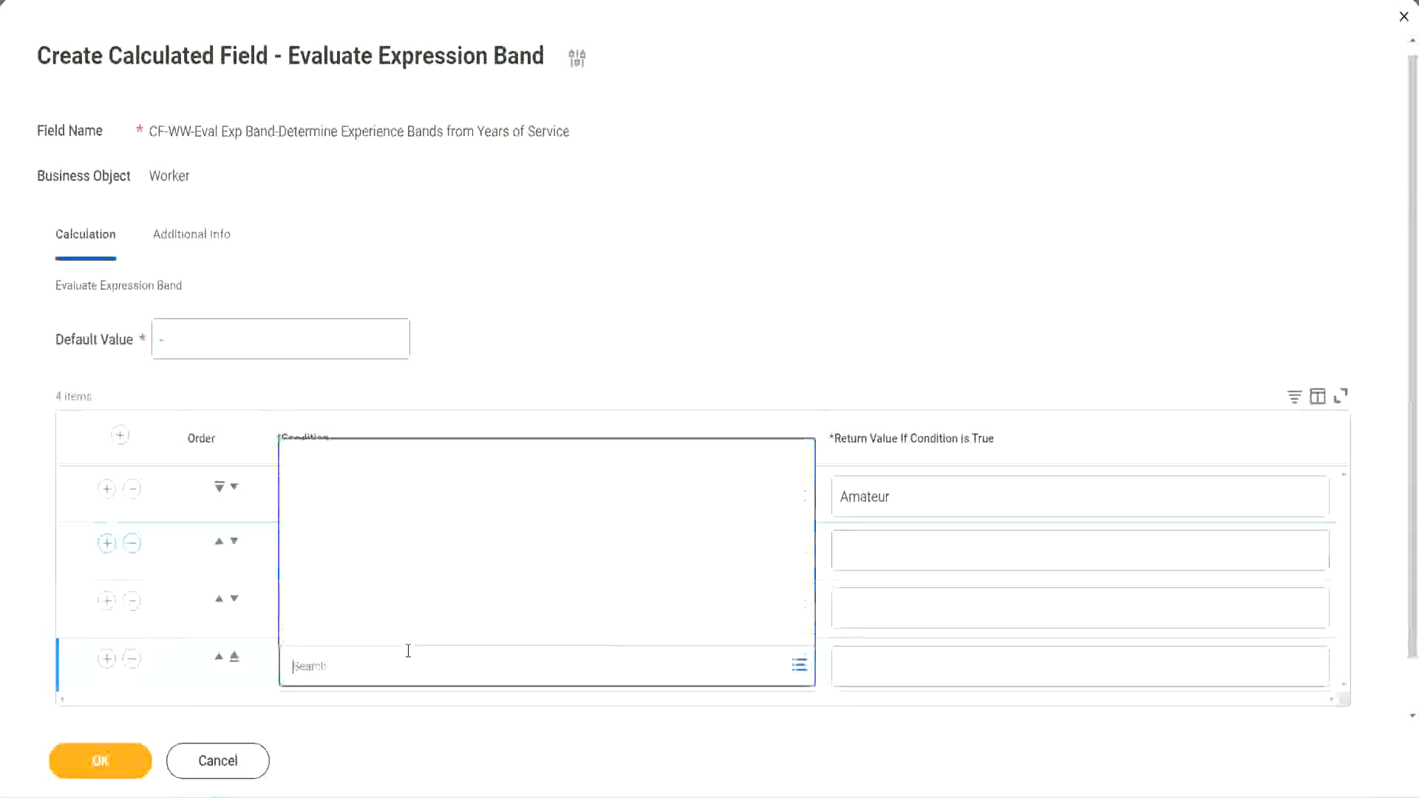
{"action": "key", "text": "ctrl+v"}
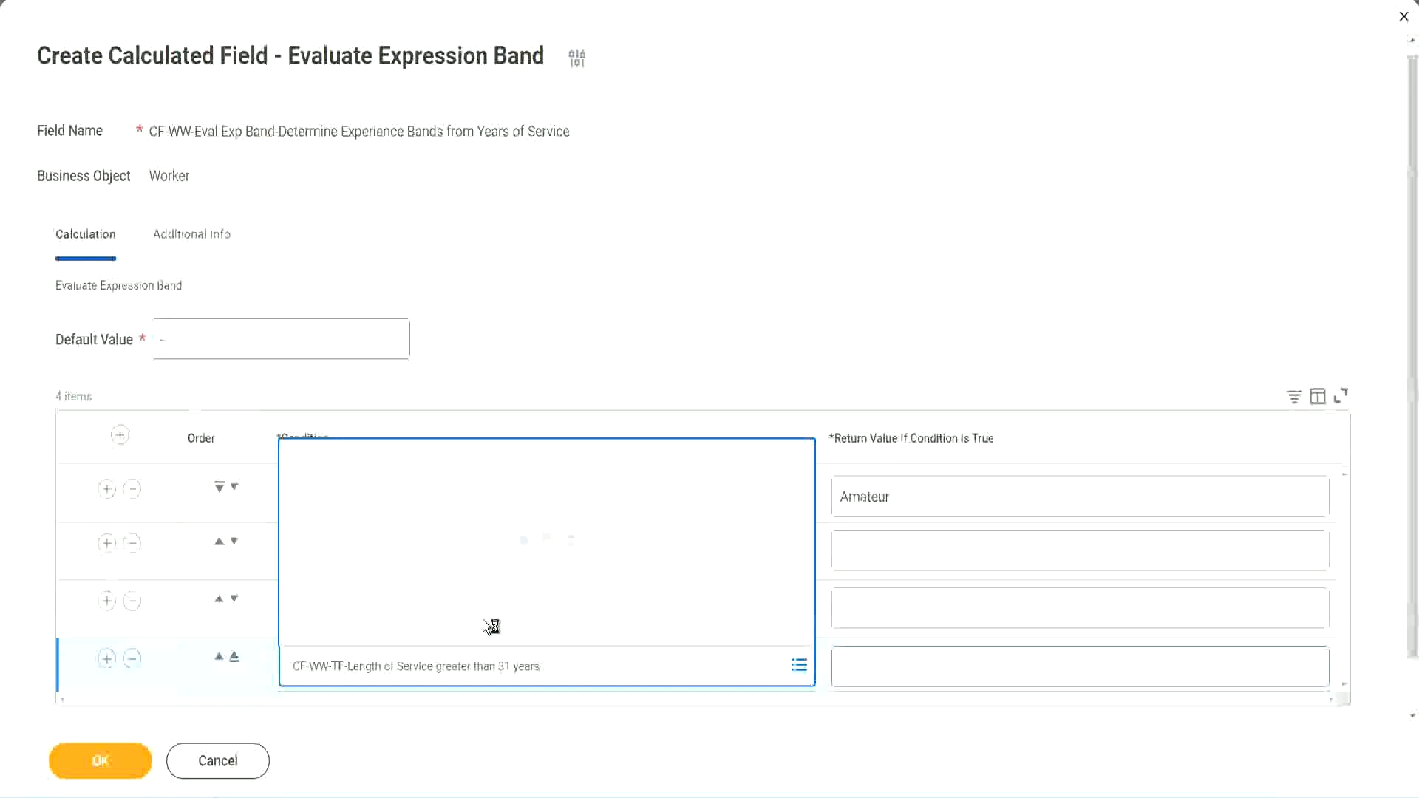
{"action": "left_click", "coordinate": [933, 666]}
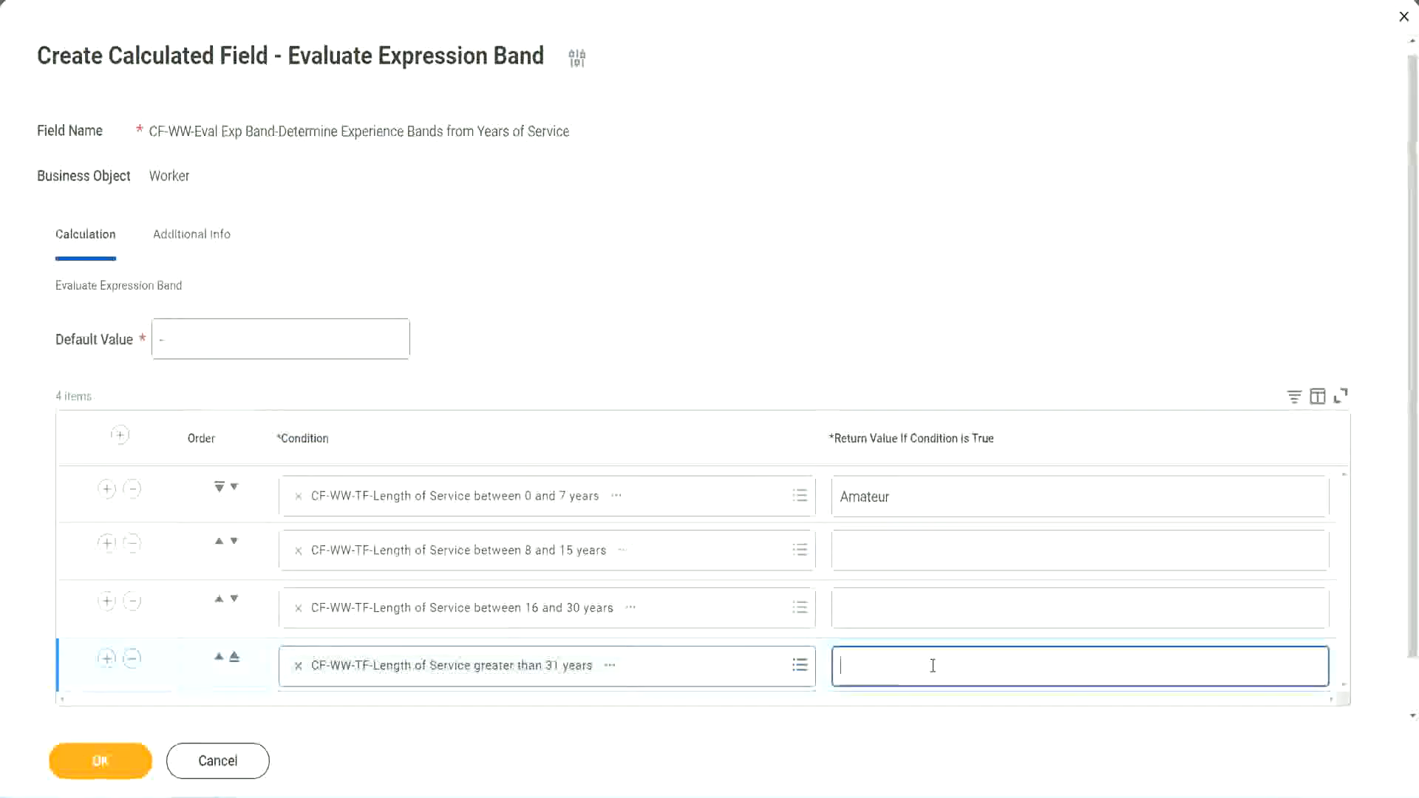
- Enter the return values Experienced, Senior and Legend for the 8–15, 16–30 and greater-than-31-year conditions and save the calculated field
{"action": "type", "text": "Le"}
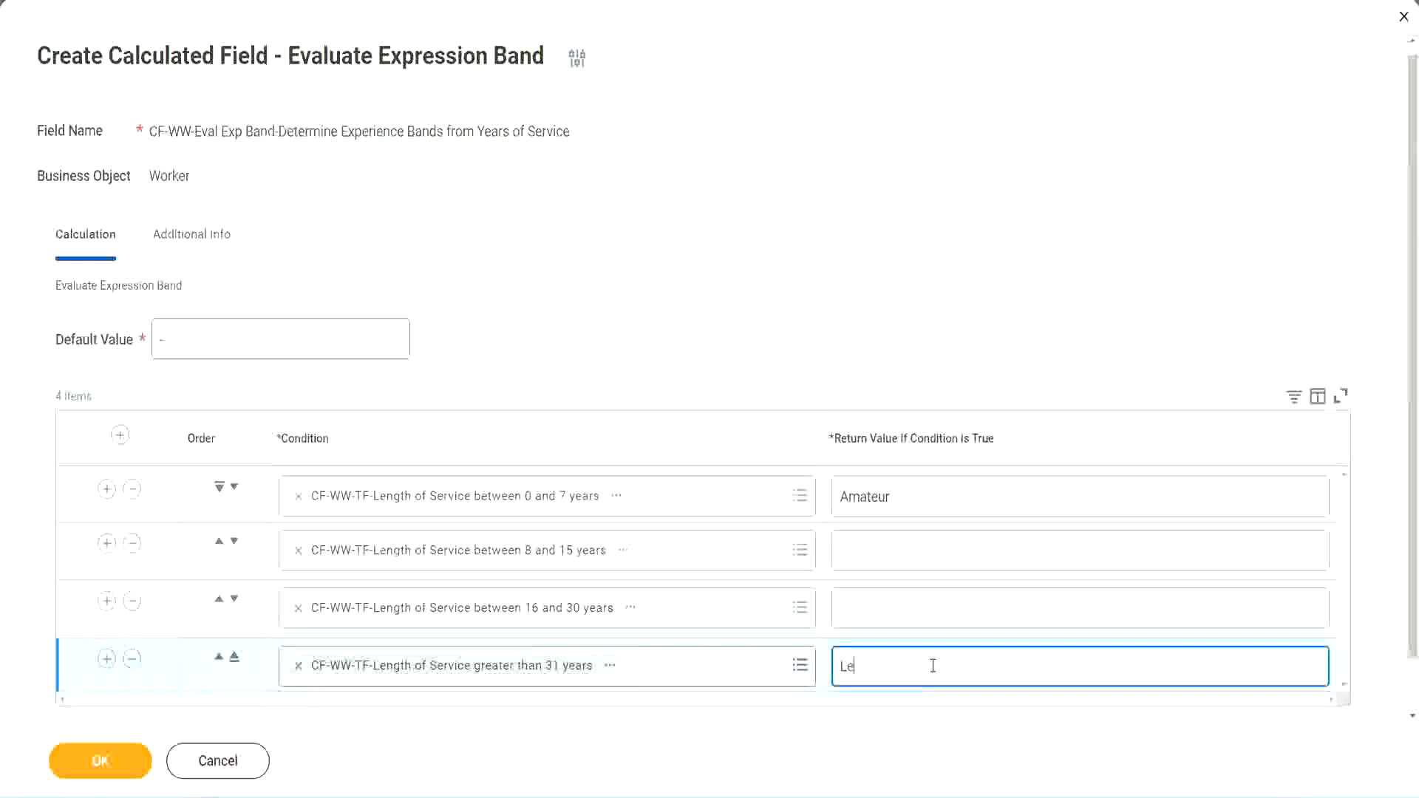
{"action": "type", "text": "gend"}
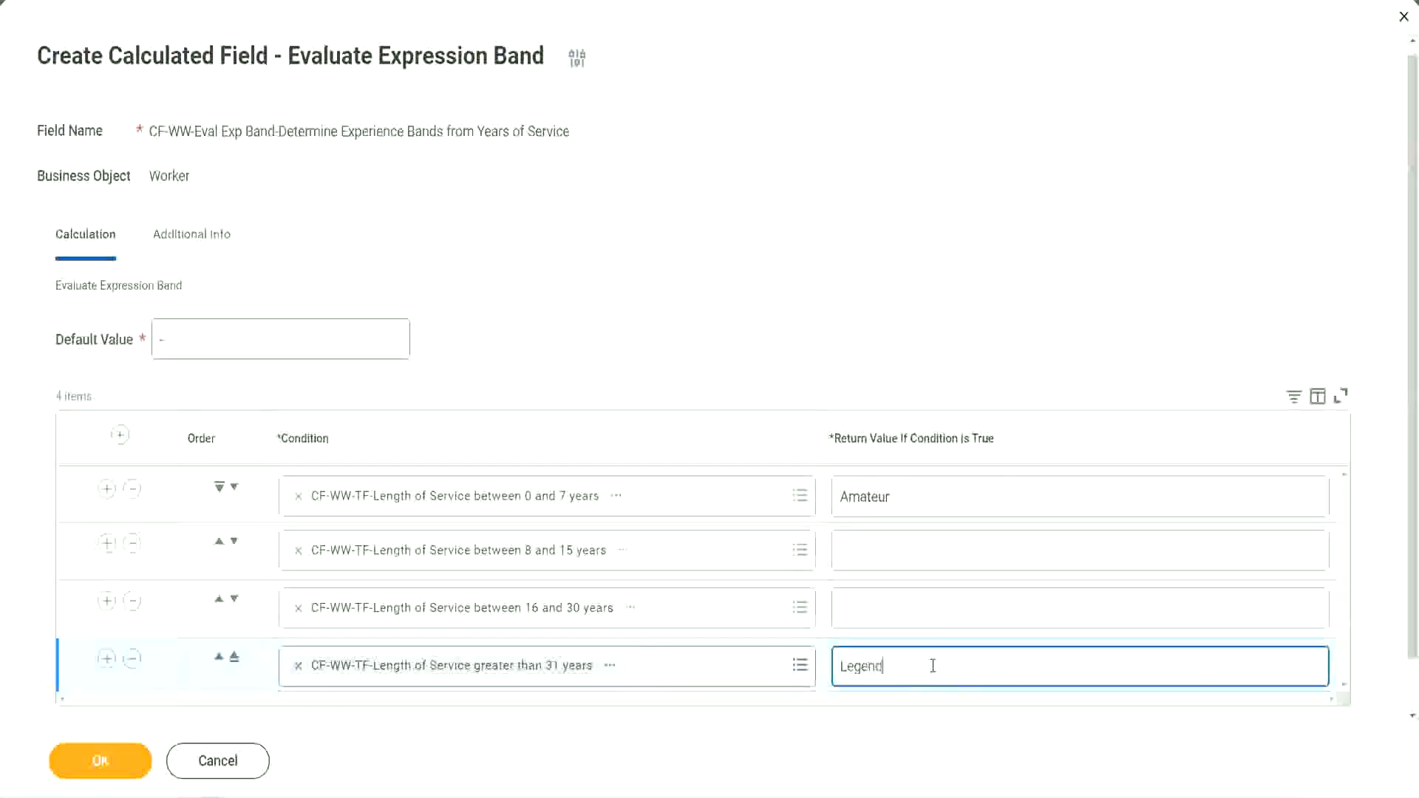
{"action": "left_click", "coordinate": [873, 607]}
{"action": "type", "text": "Senior"}
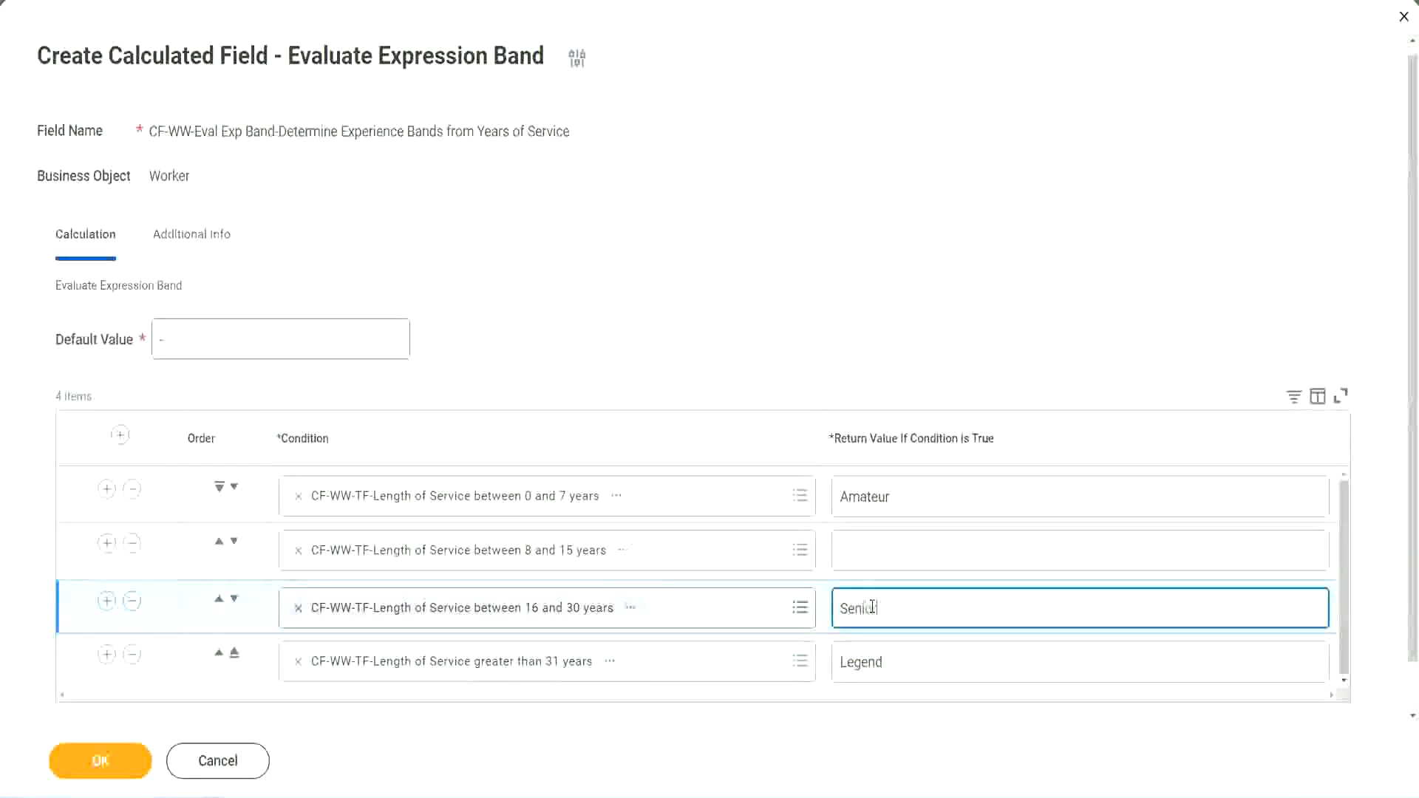
{"action": "left_click", "coordinate": [896, 551]}
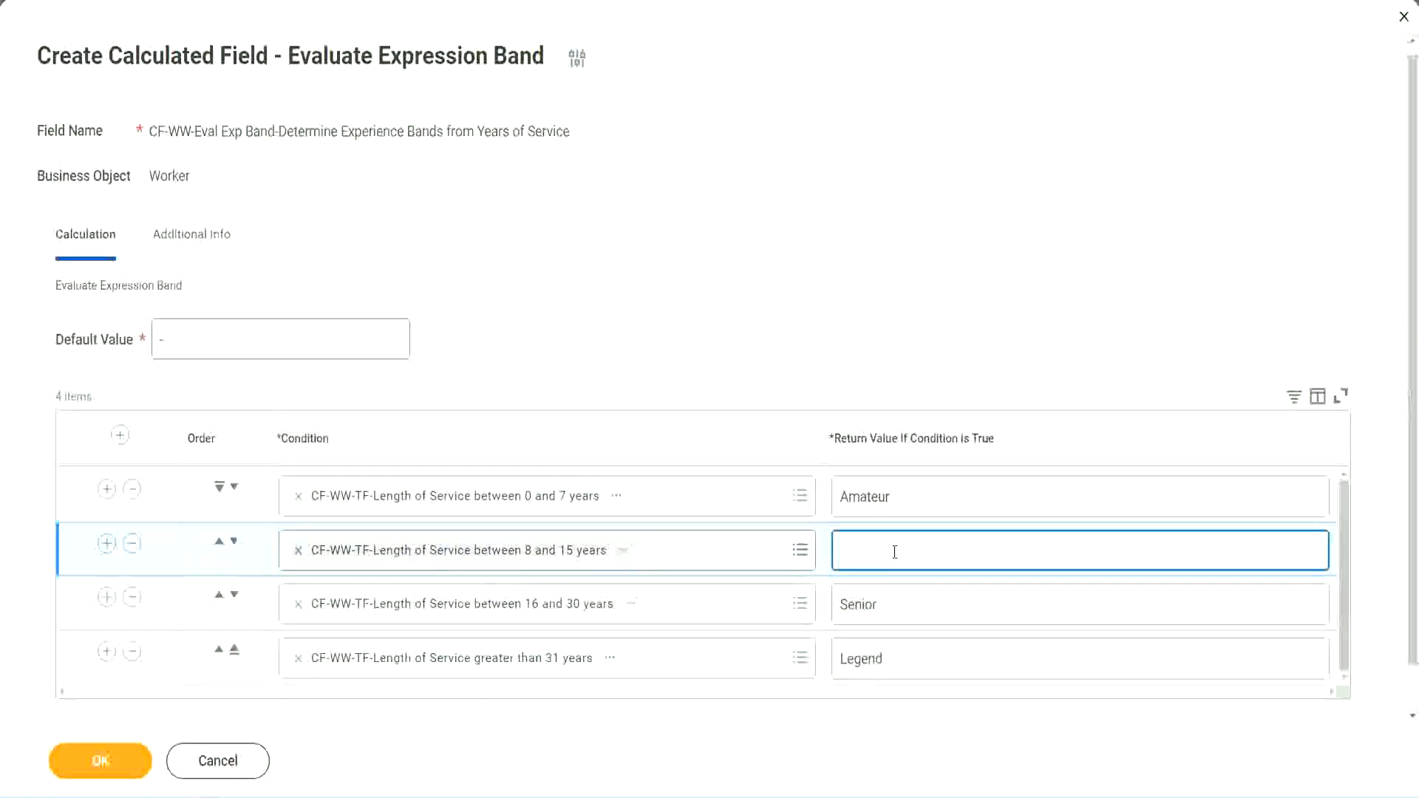
{"action": "type", "text": "Experienced"}
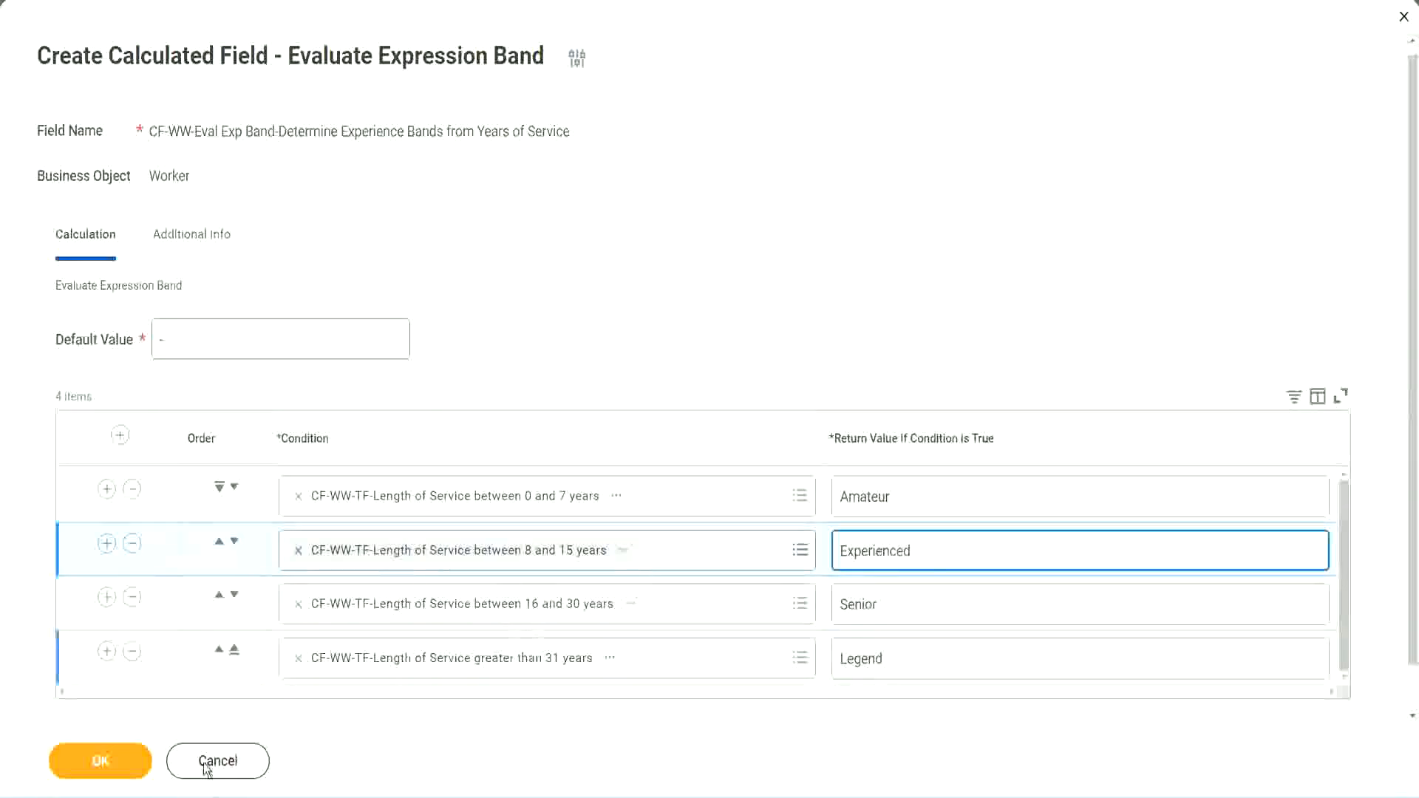
{"action": "left_click", "coordinate": [125, 765]}
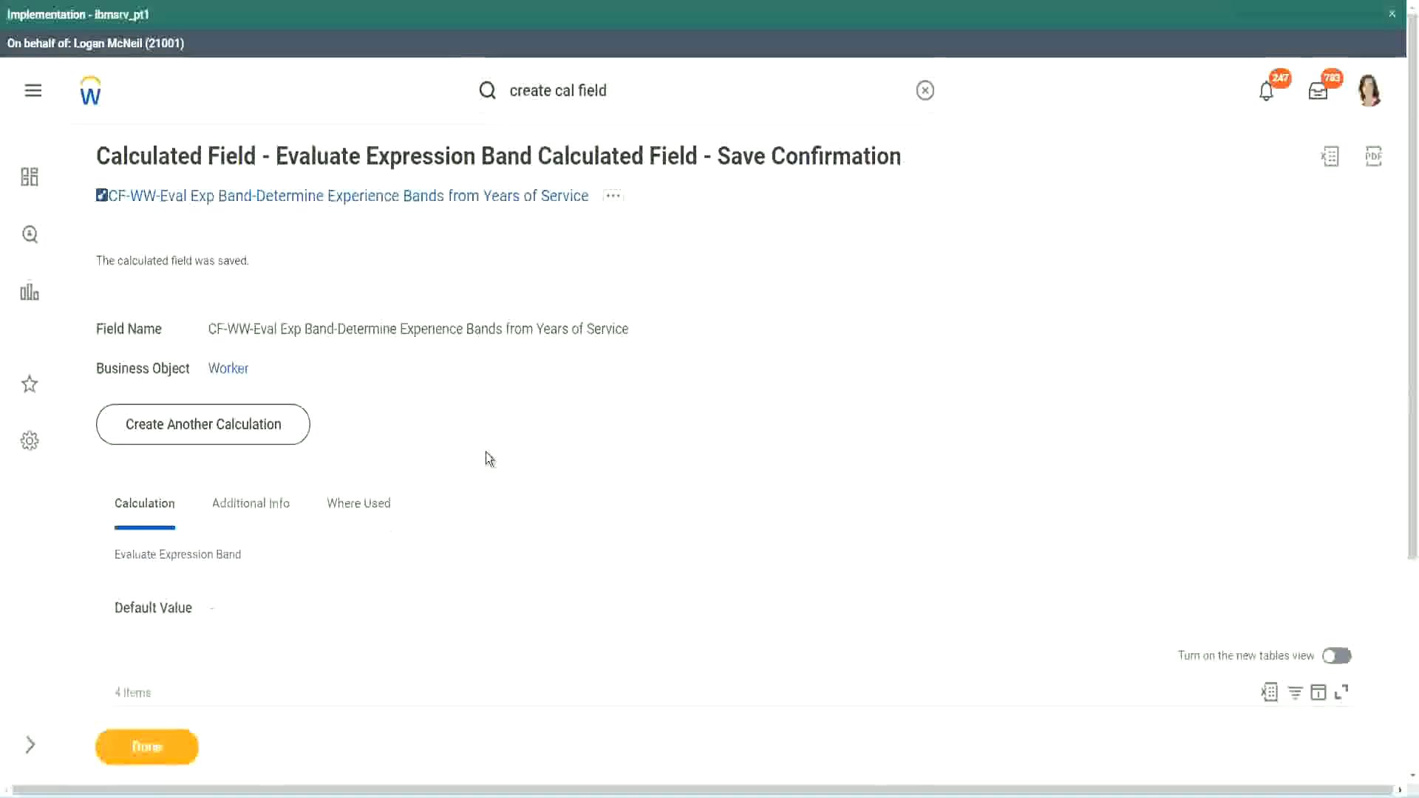
- Review the return value of each condition in the saved field and copy the calculated field's name as text
{"action": "scroll", "coordinate": [486, 451], "scroll_direction": "down", "scroll_amount": 3}
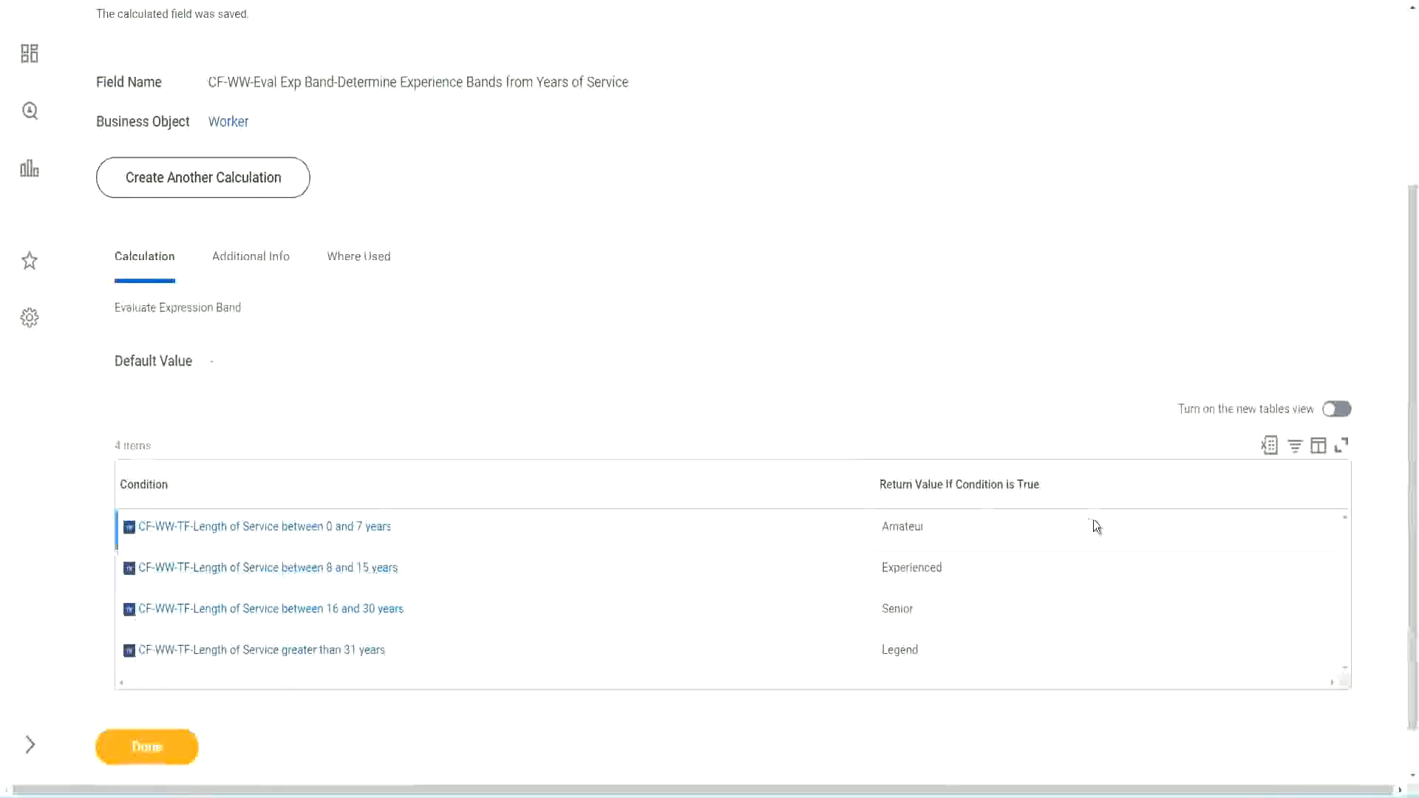
{"action": "double_click", "coordinate": [908, 527]}
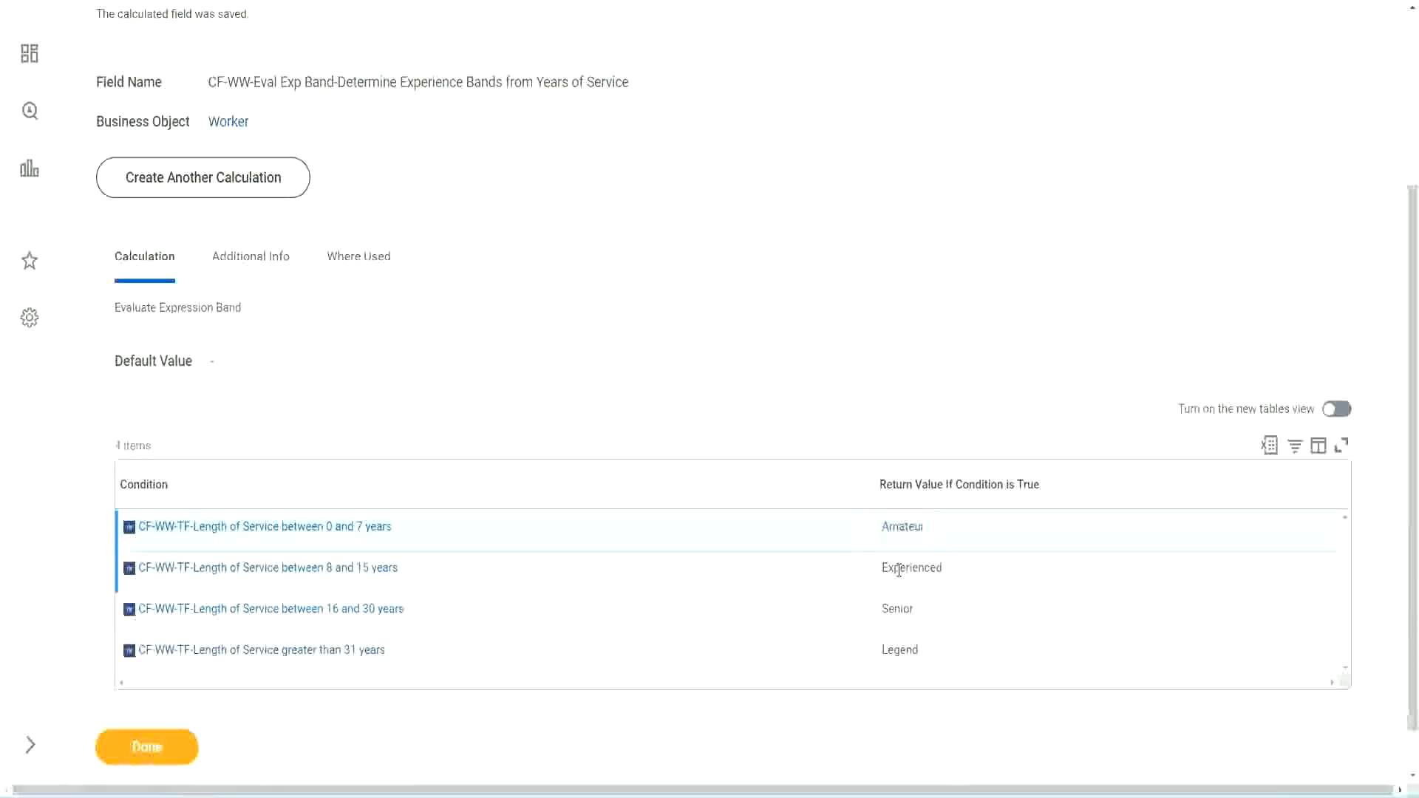
{"action": "double_click", "coordinate": [909, 568]}
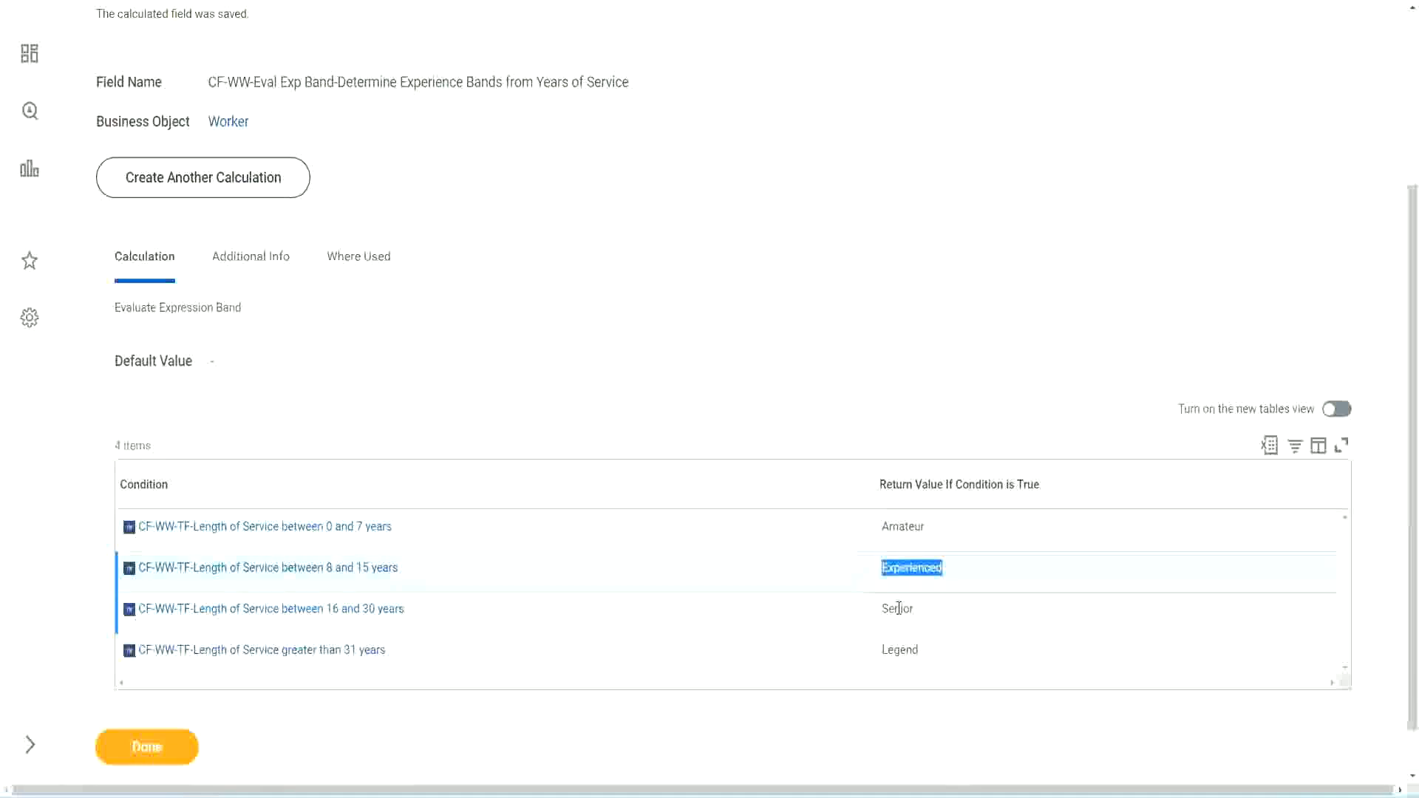
{"action": "double_click", "coordinate": [899, 608]}
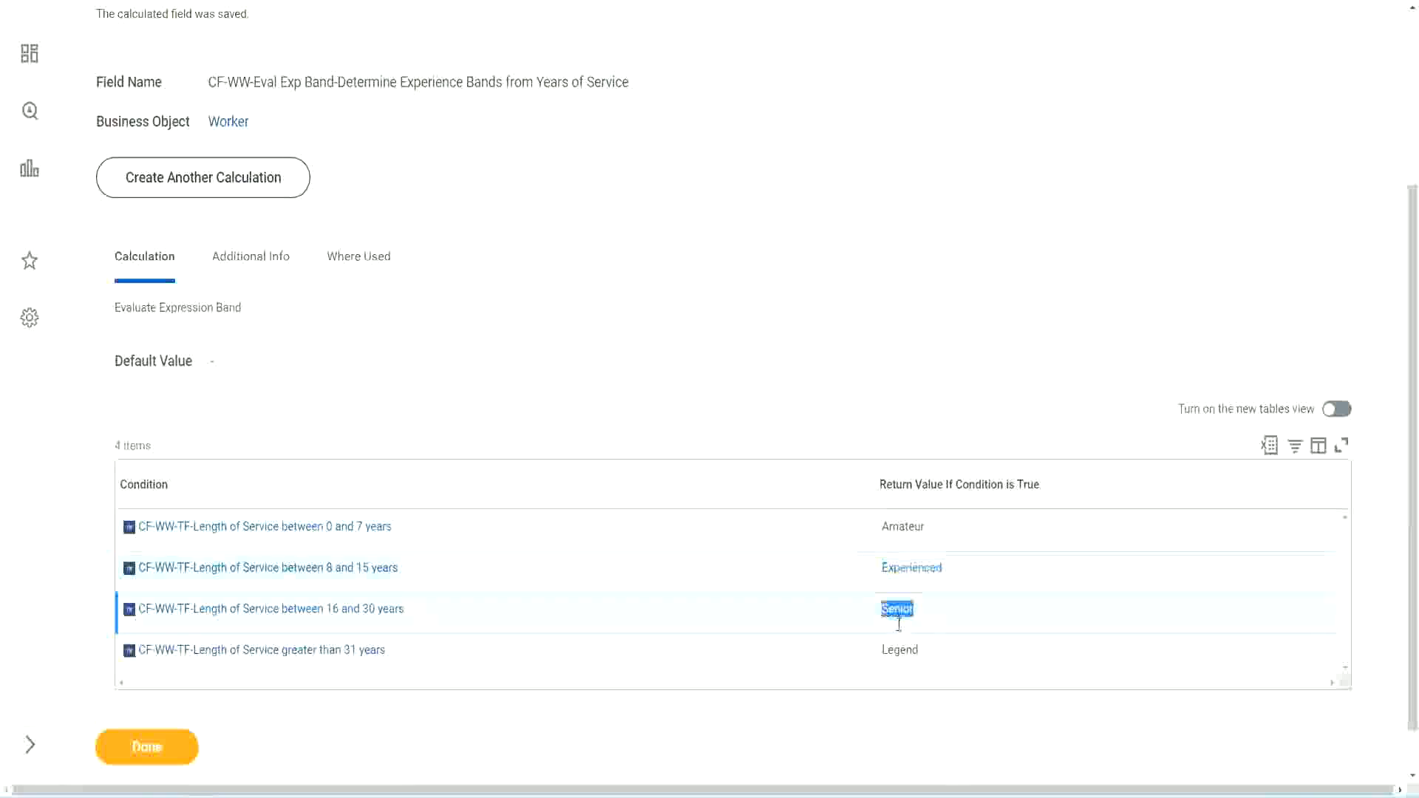
{"action": "left_click", "coordinate": [902, 642]}
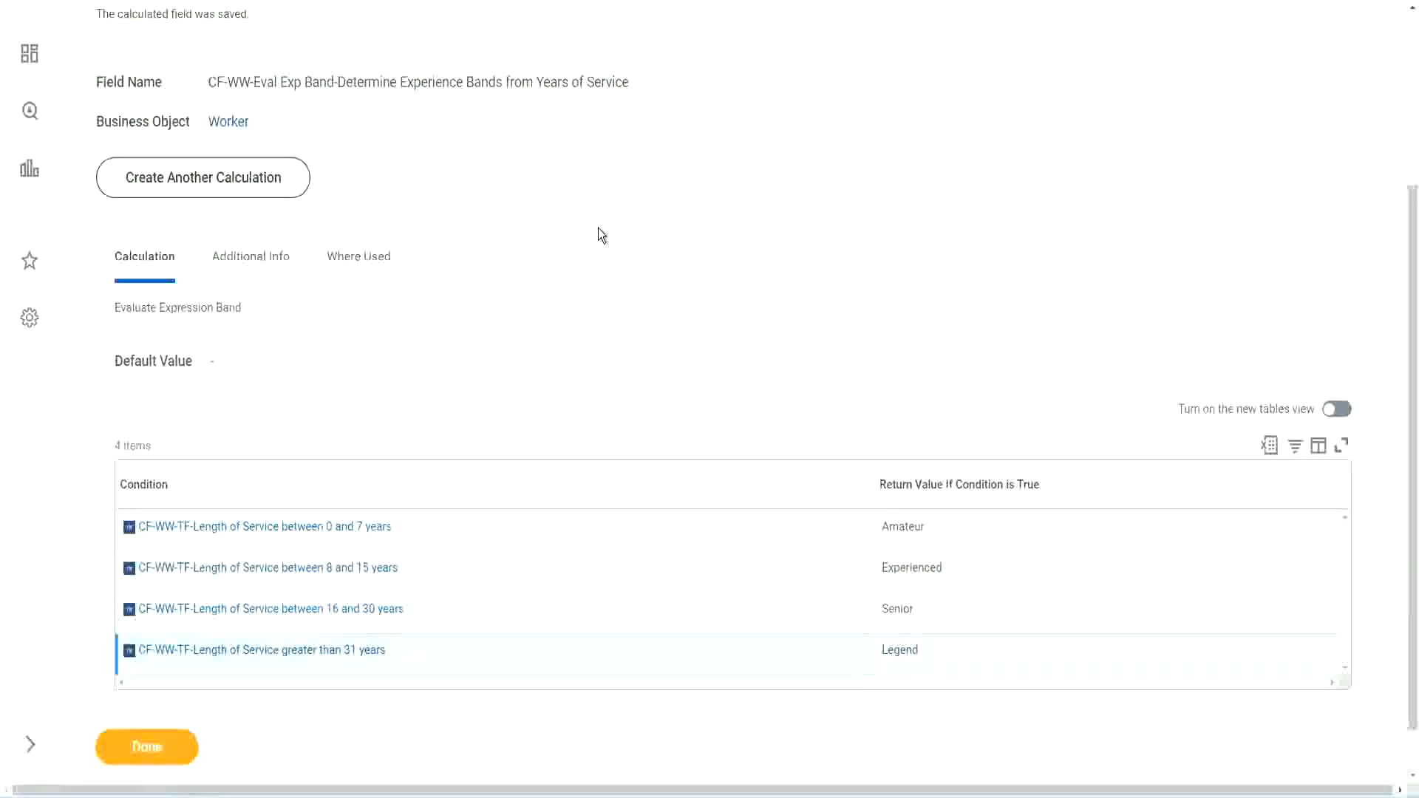
{"action": "scroll", "coordinate": [598, 228], "scroll_direction": "up", "scroll_amount": 3}
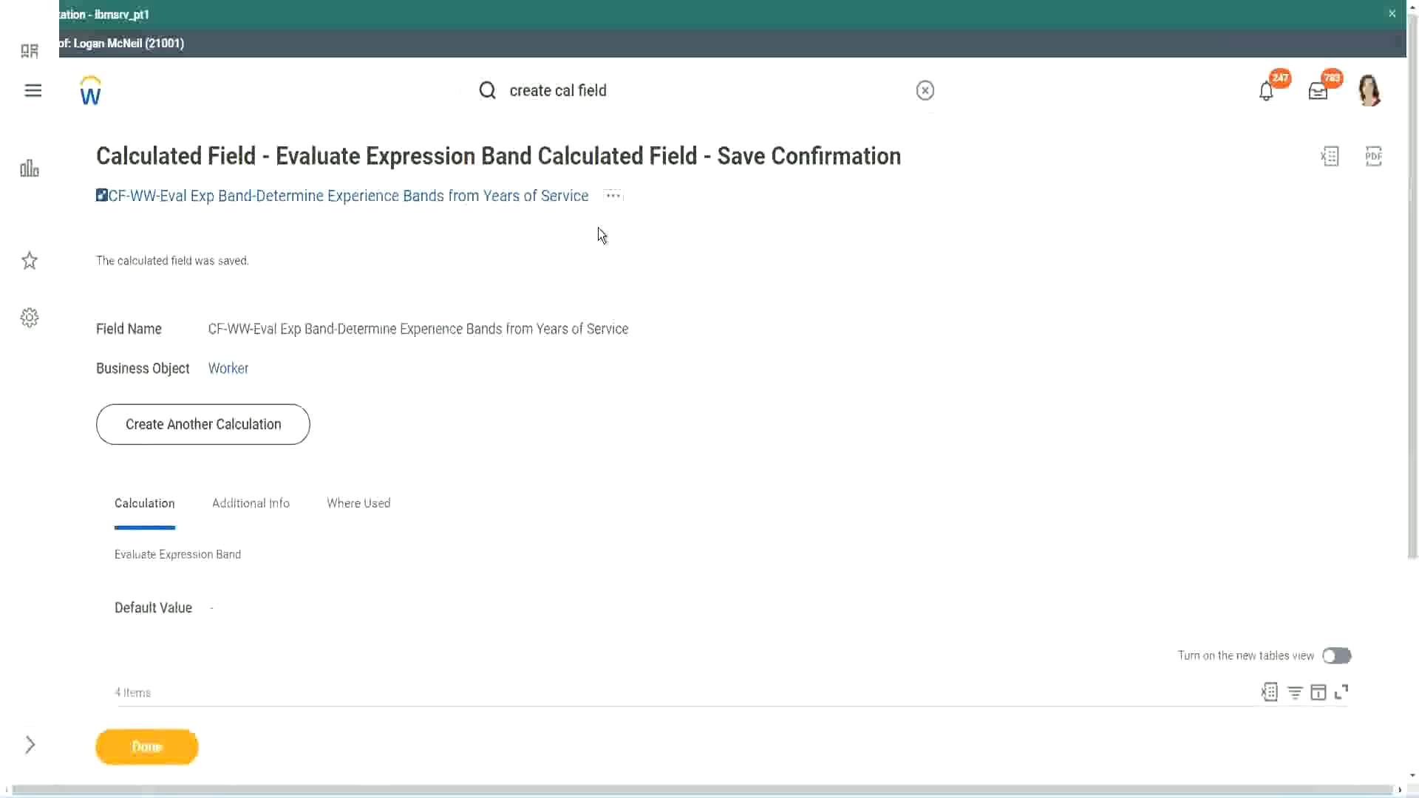
{"action": "right_click", "coordinate": [465, 203]}
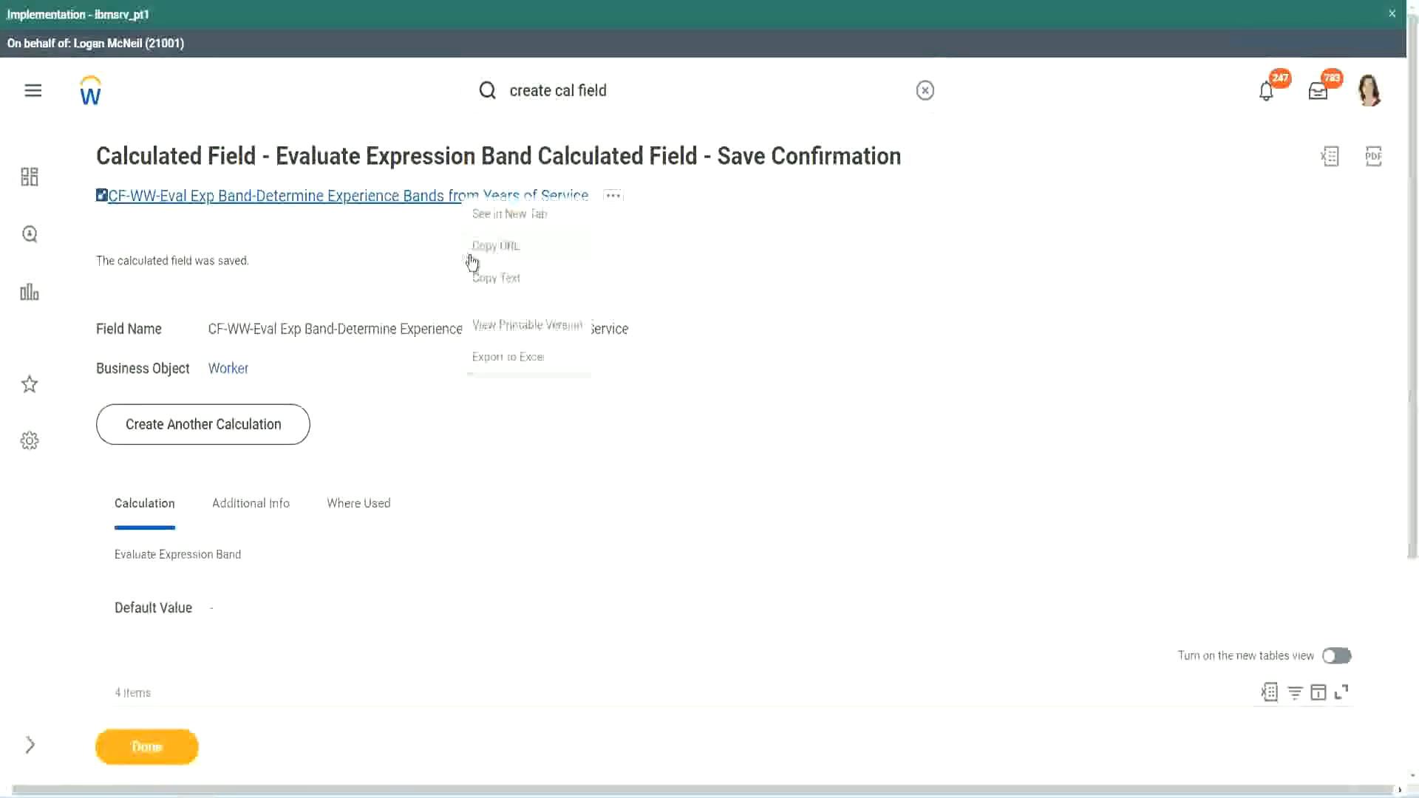
{"action": "left_click", "coordinate": [491, 280]}
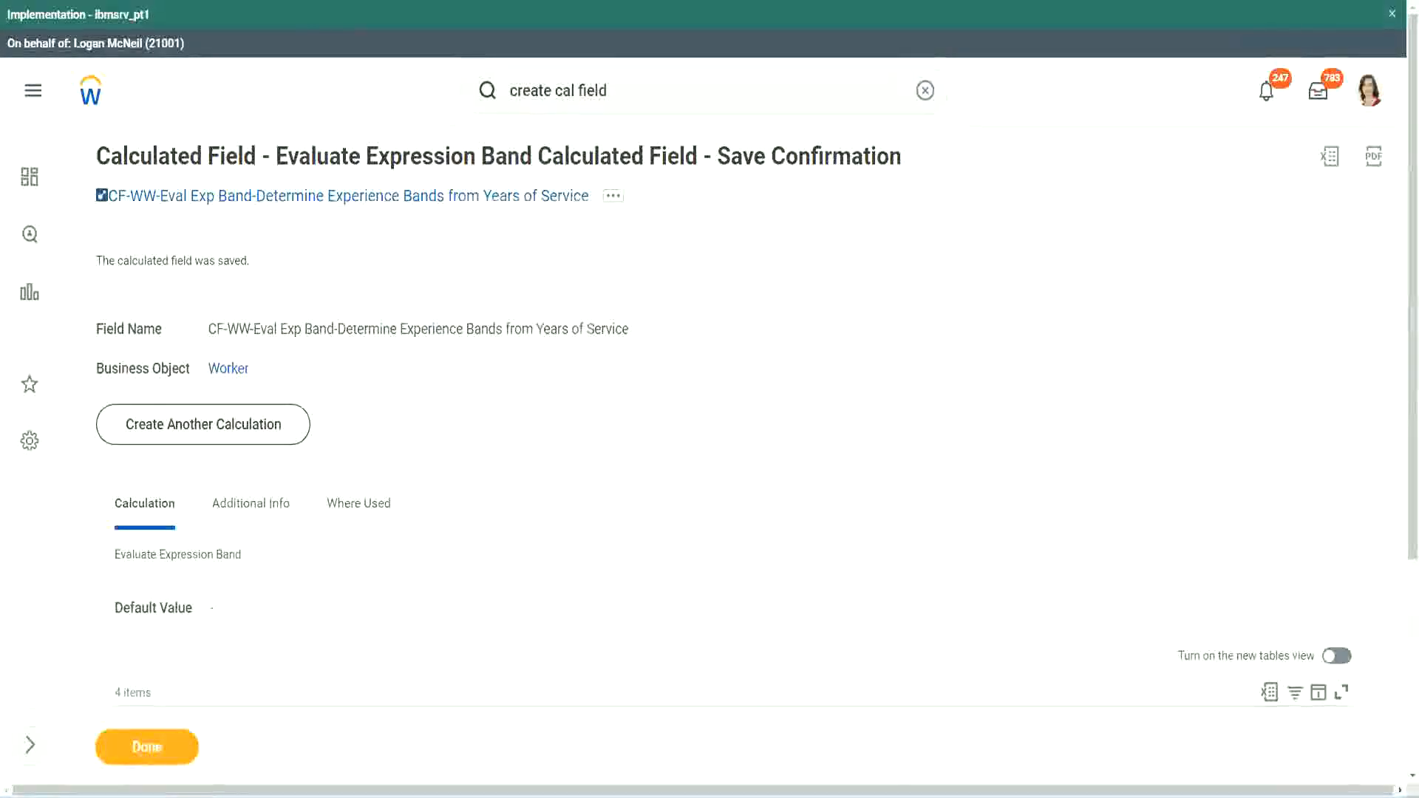
- Compare the saved field's conditions and return values with the experience band notes in Notepad++
{"action": "scroll", "coordinate": [470, 574], "scroll_direction": "down", "scroll_amount": 2}
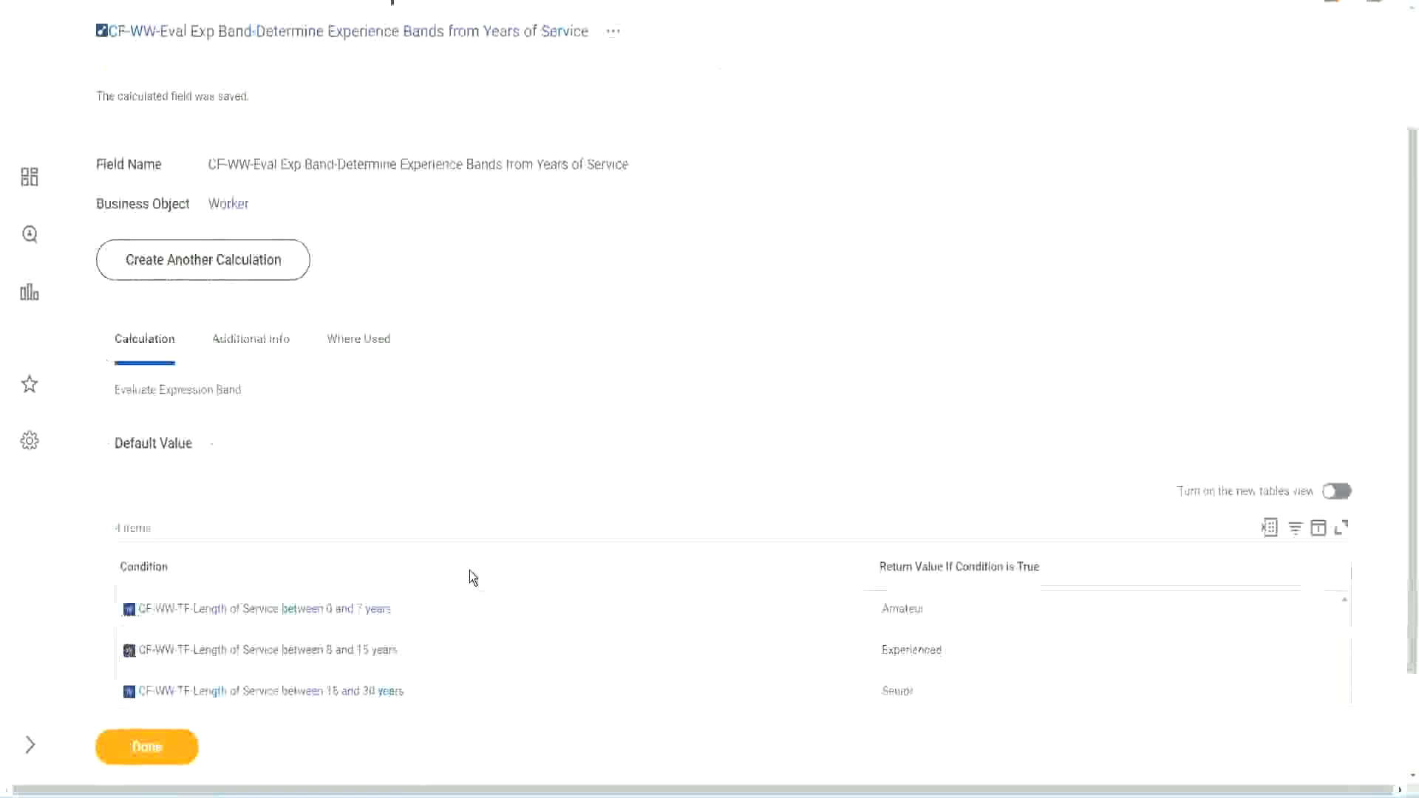
{"action": "scroll", "coordinate": [473, 576], "scroll_direction": "down", "scroll_amount": 1}
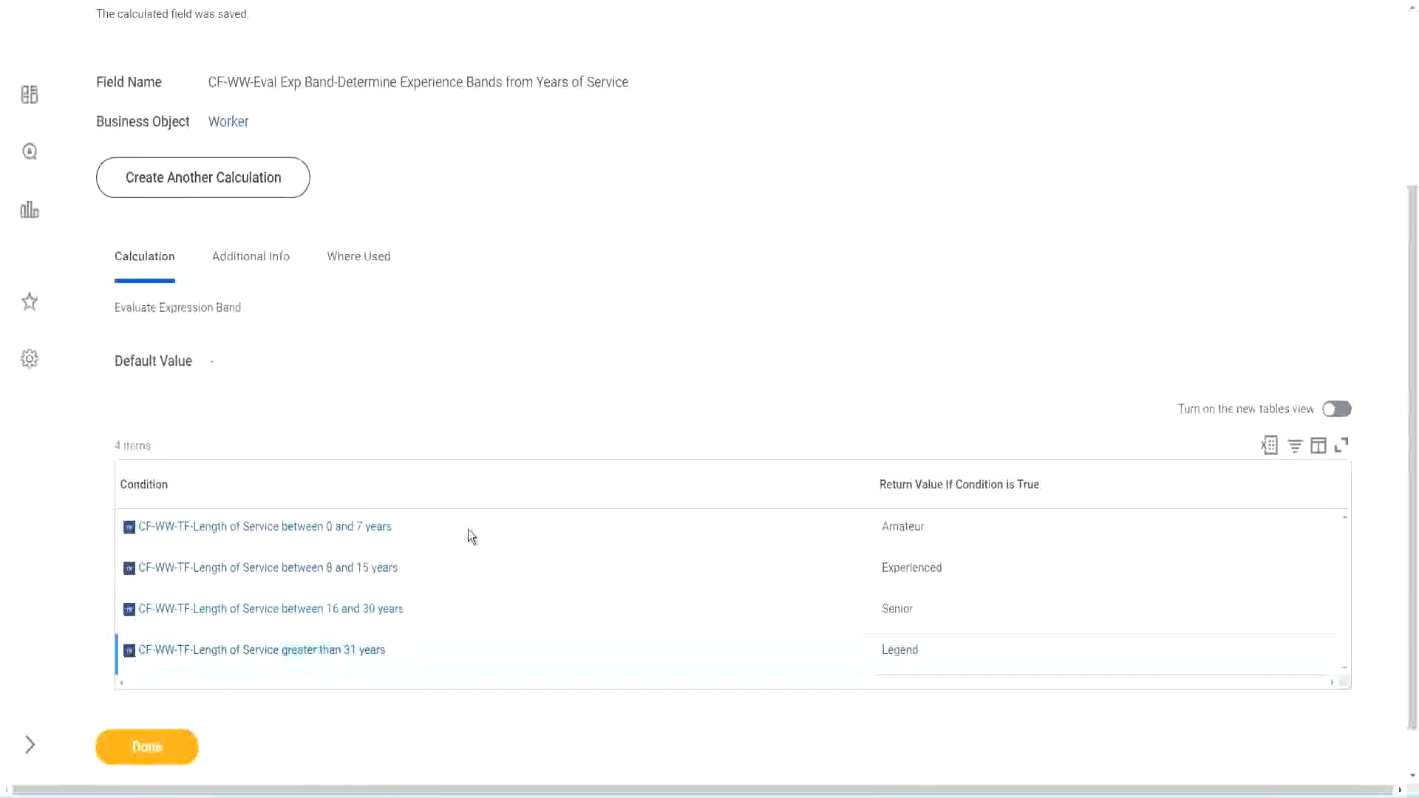
{"action": "scroll", "coordinate": [477, 529], "scroll_direction": "down", "scroll_amount": 1}
{"action": "scroll", "coordinate": [496, 333], "scroll_direction": "up", "scroll_amount": 2}
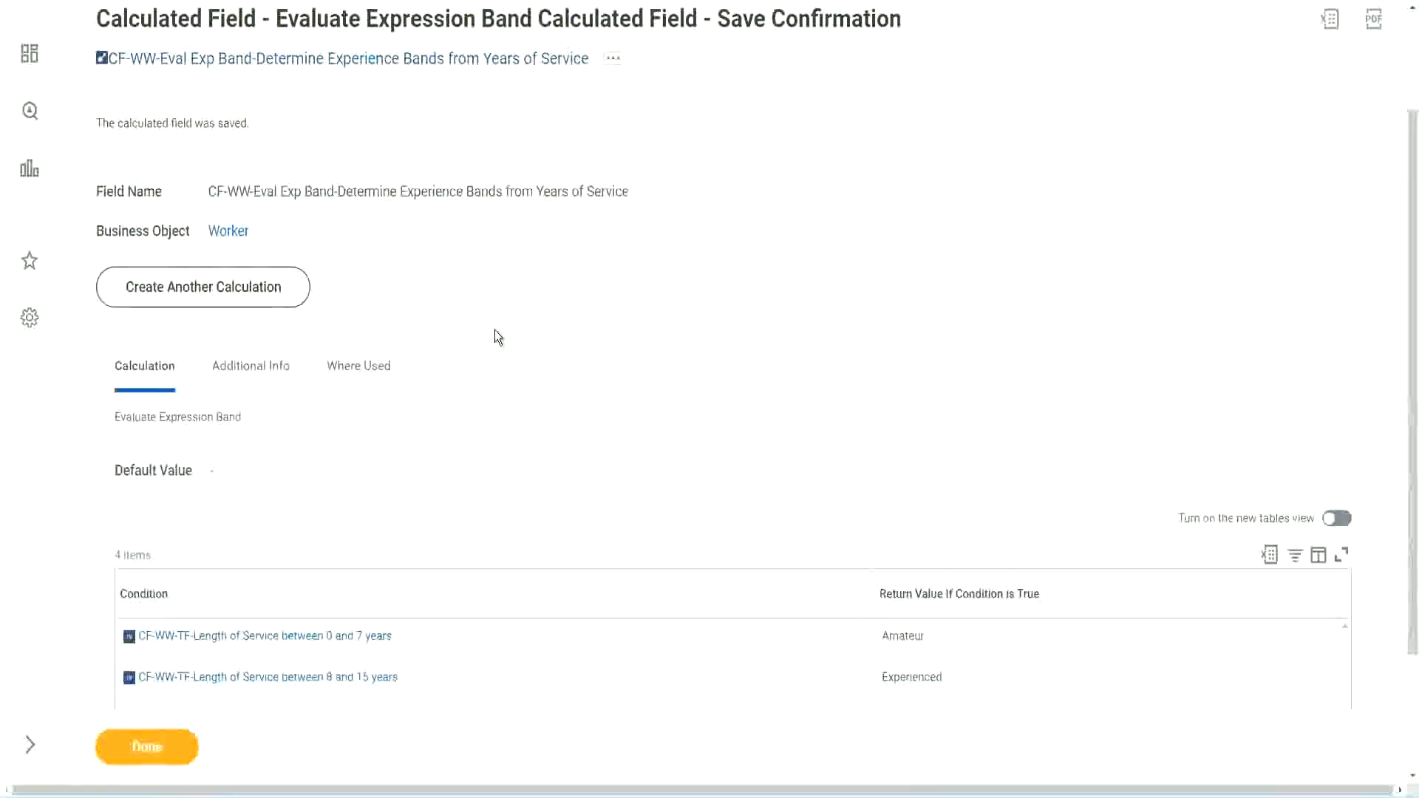
{"action": "scroll", "coordinate": [495, 330], "scroll_direction": "down", "scroll_amount": 2}
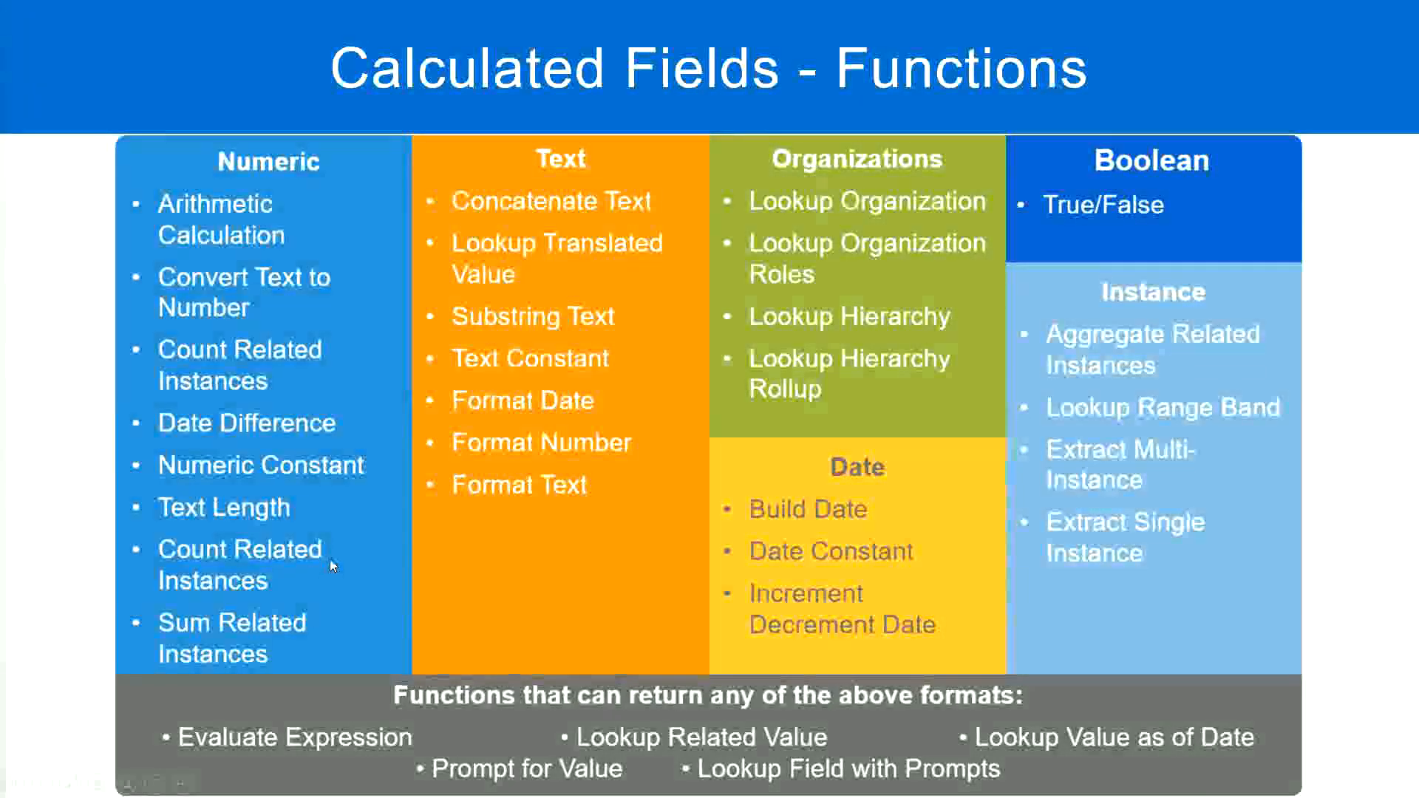
{"action": "key", "text": "alt+Tab"}
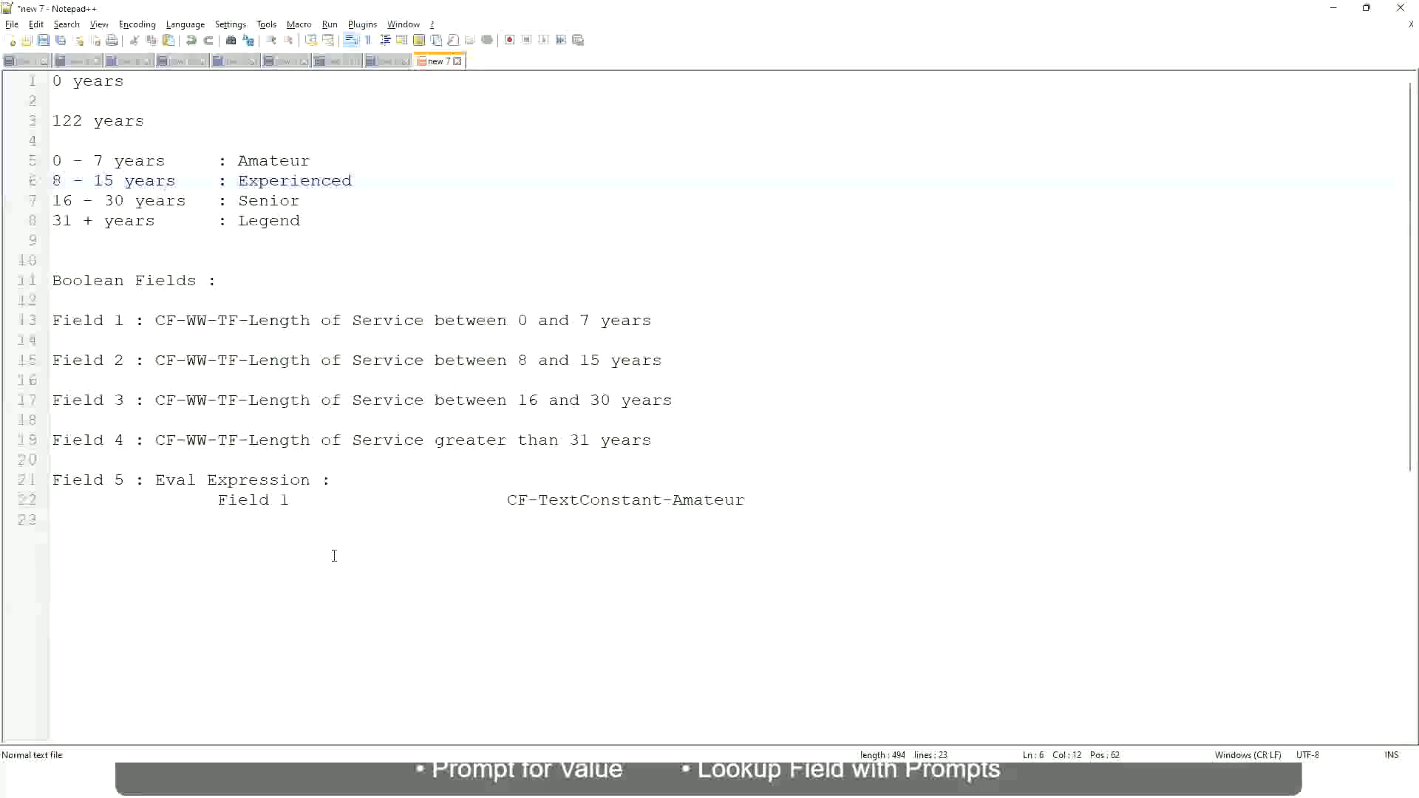
{"action": "key", "text": "alt+Tab"}
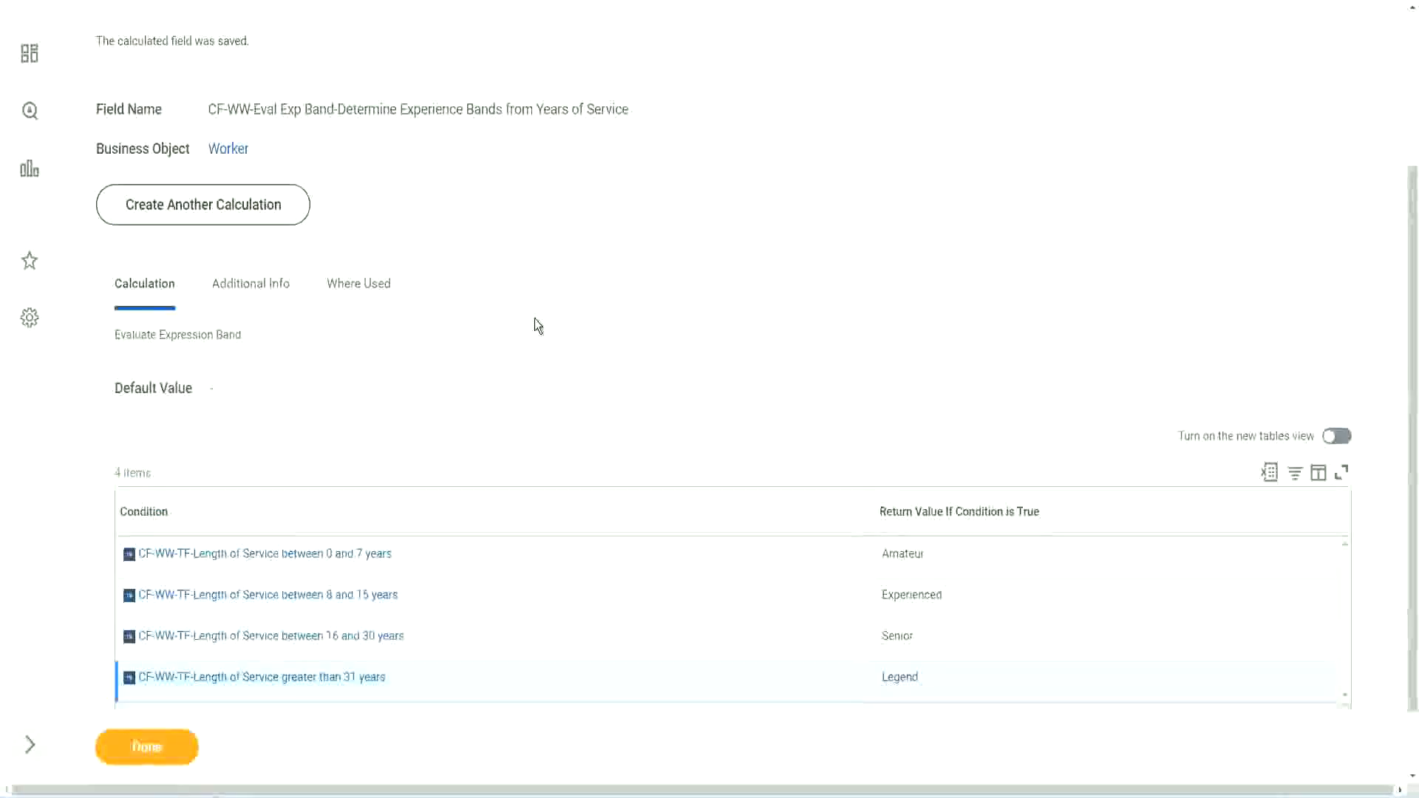
{"action": "scroll", "coordinate": [535, 318], "scroll_direction": "up", "scroll_amount": 3}
{"action": "scroll", "coordinate": [534, 318], "scroll_direction": "down", "scroll_amount": 4}
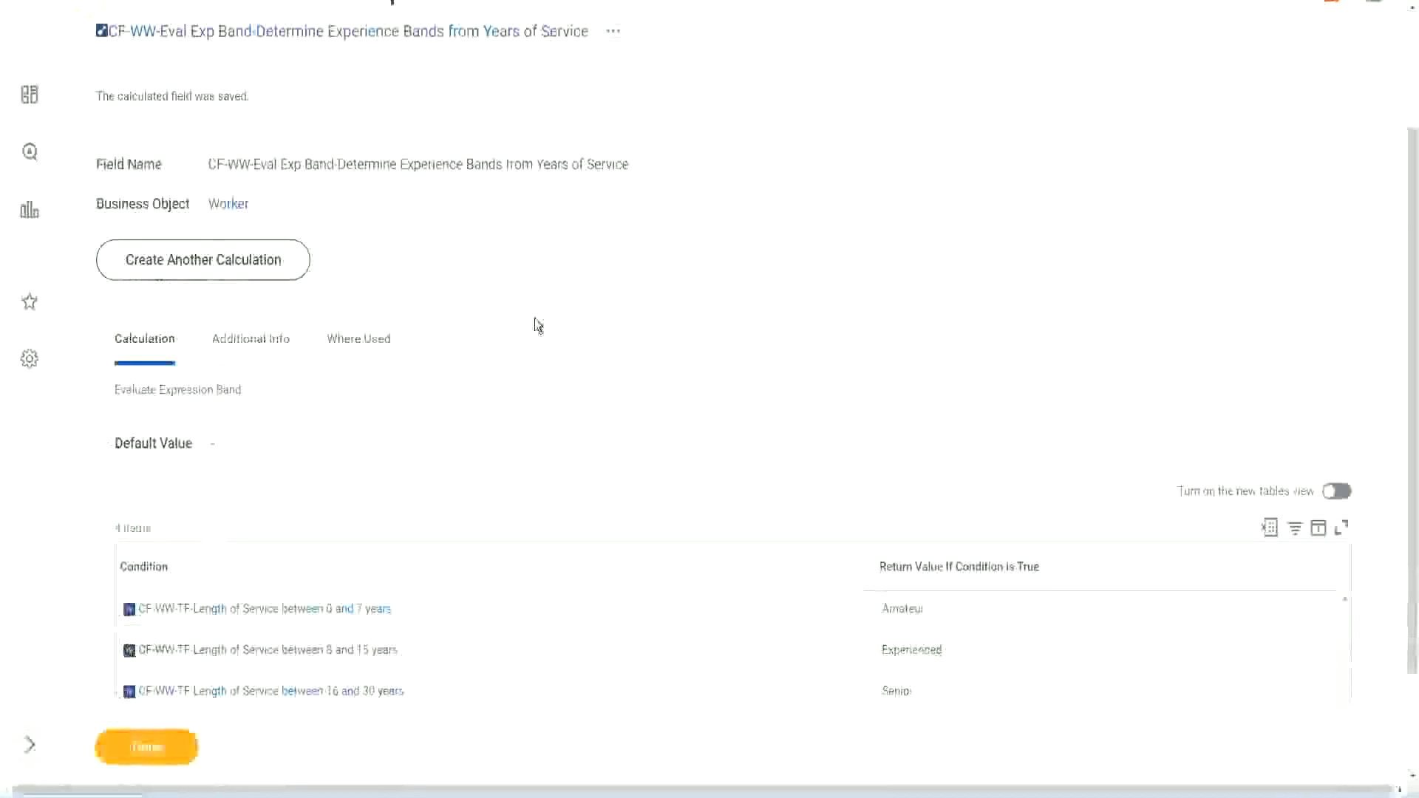
- Close the save confirmation and open the WW Employee Details custom report for editing
{"action": "left_click", "coordinate": [164, 741]}
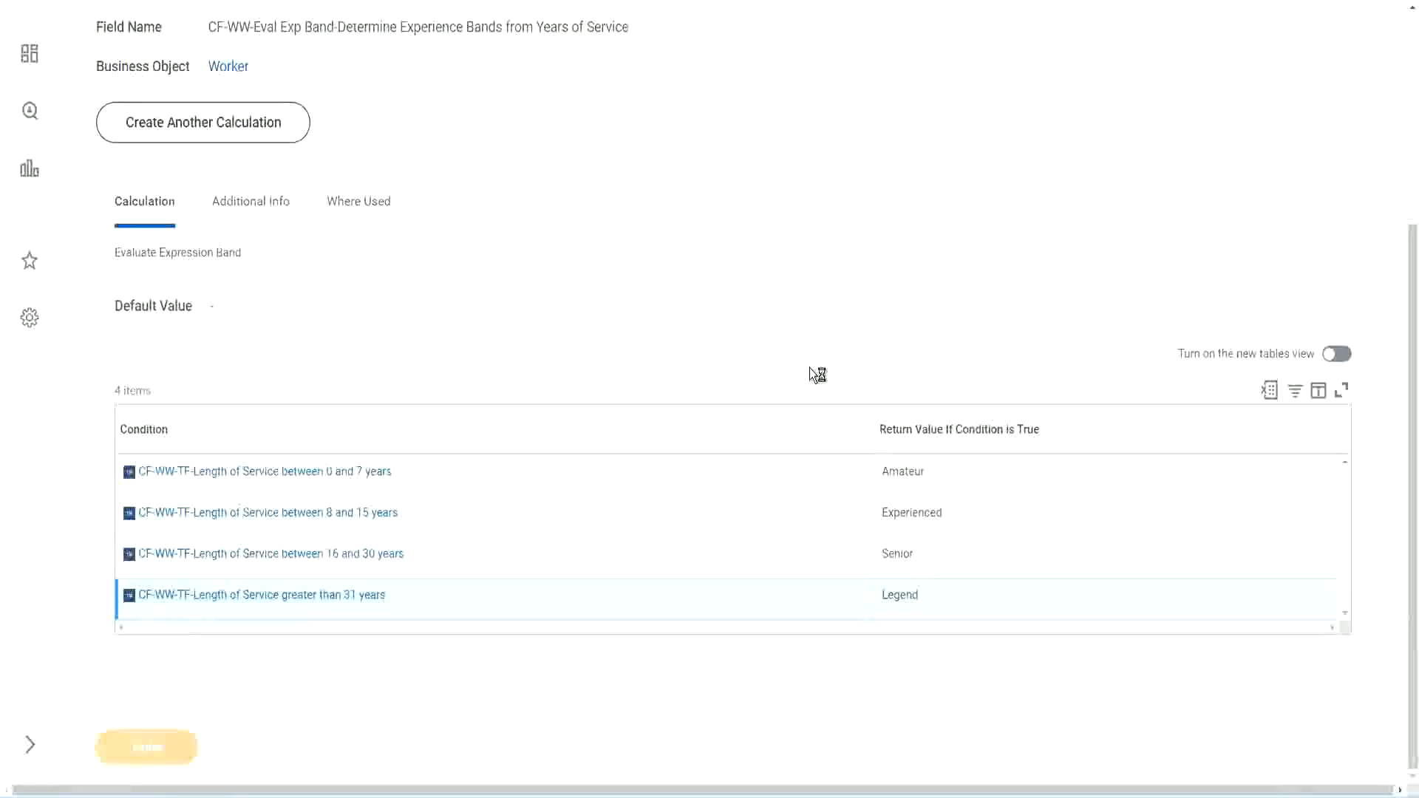
{"action": "scroll", "coordinate": [636, 330], "scroll_direction": "down", "scroll_amount": 3}
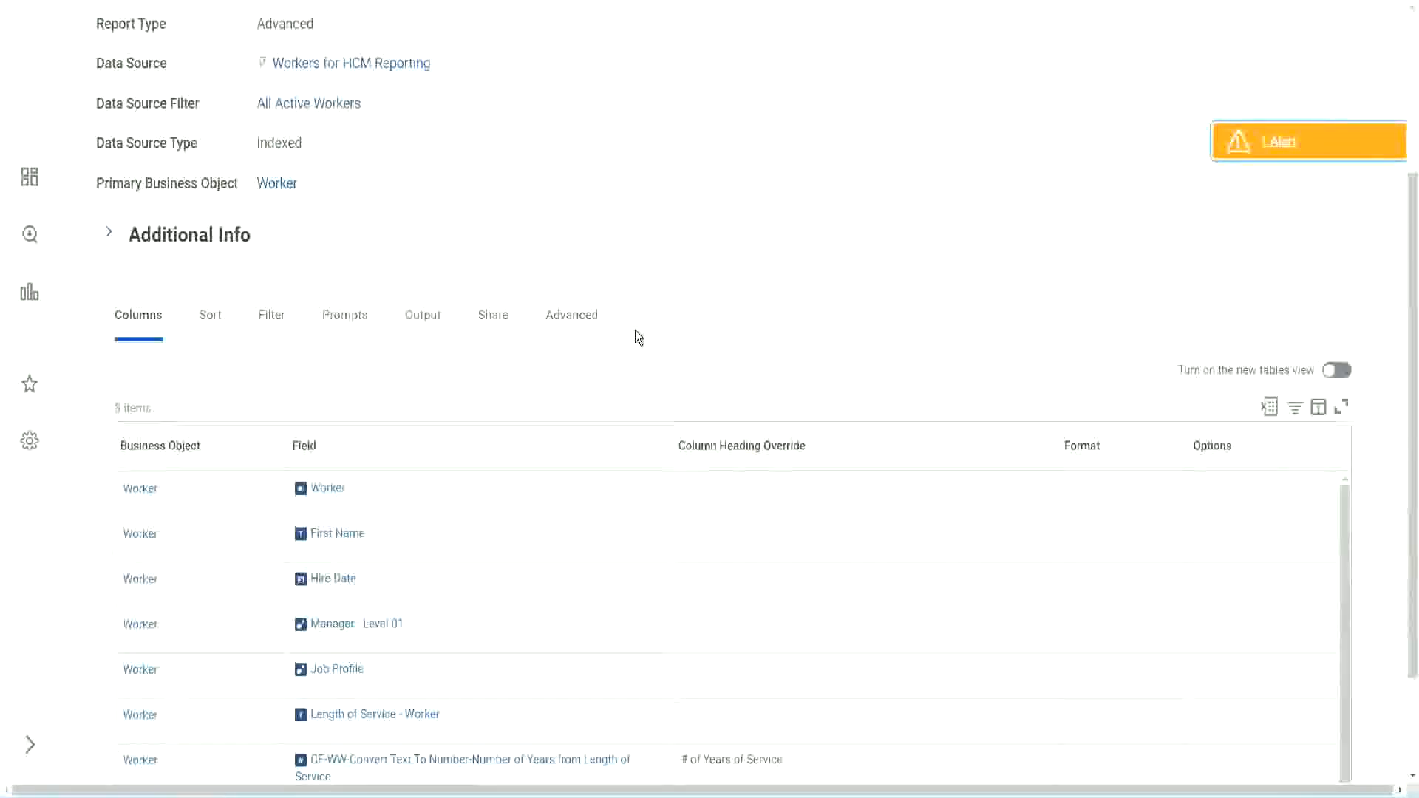
{"action": "scroll", "coordinate": [636, 338], "scroll_direction": "up", "scroll_amount": 3}
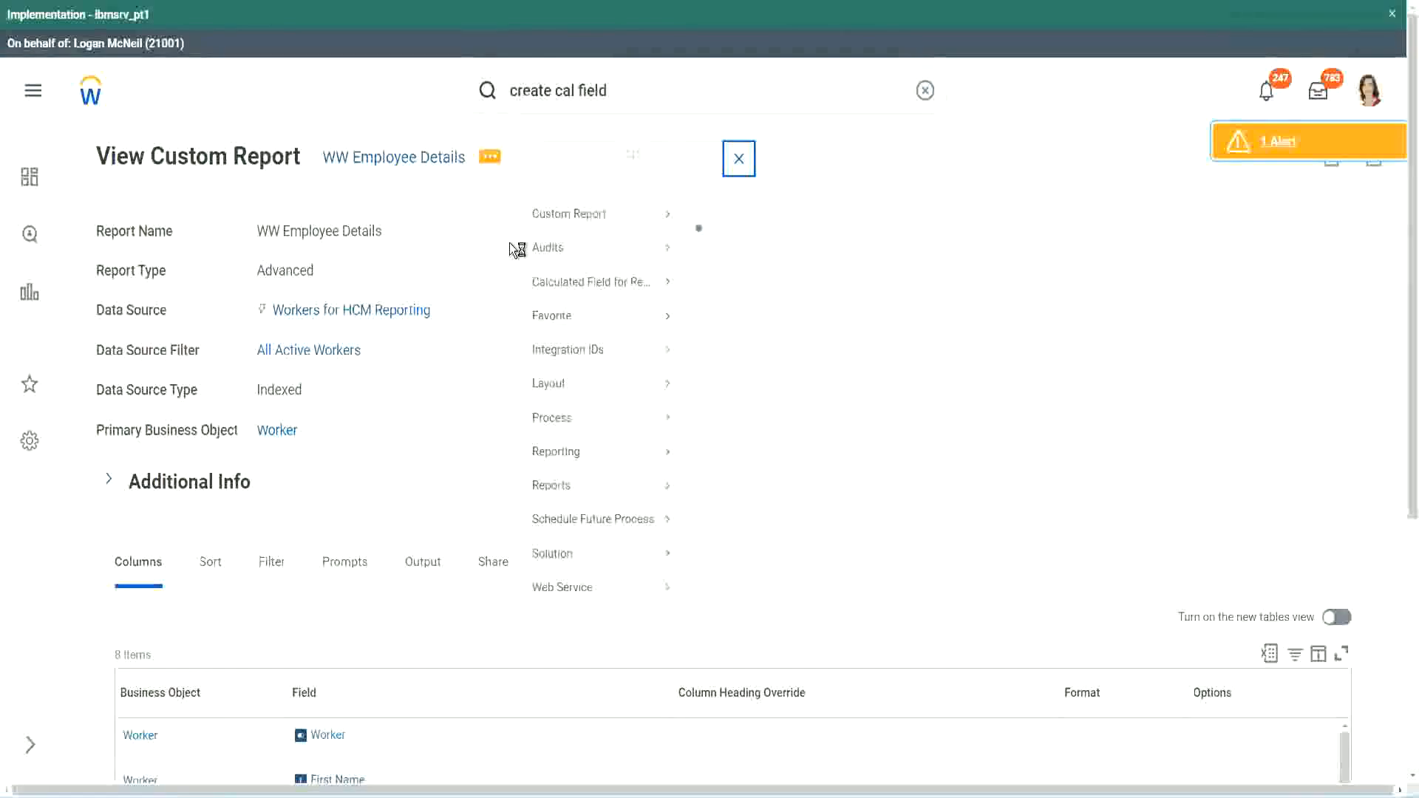
{"action": "mouse_move", "coordinate": [603, 244]}
{"action": "left_click", "coordinate": [714, 238]}
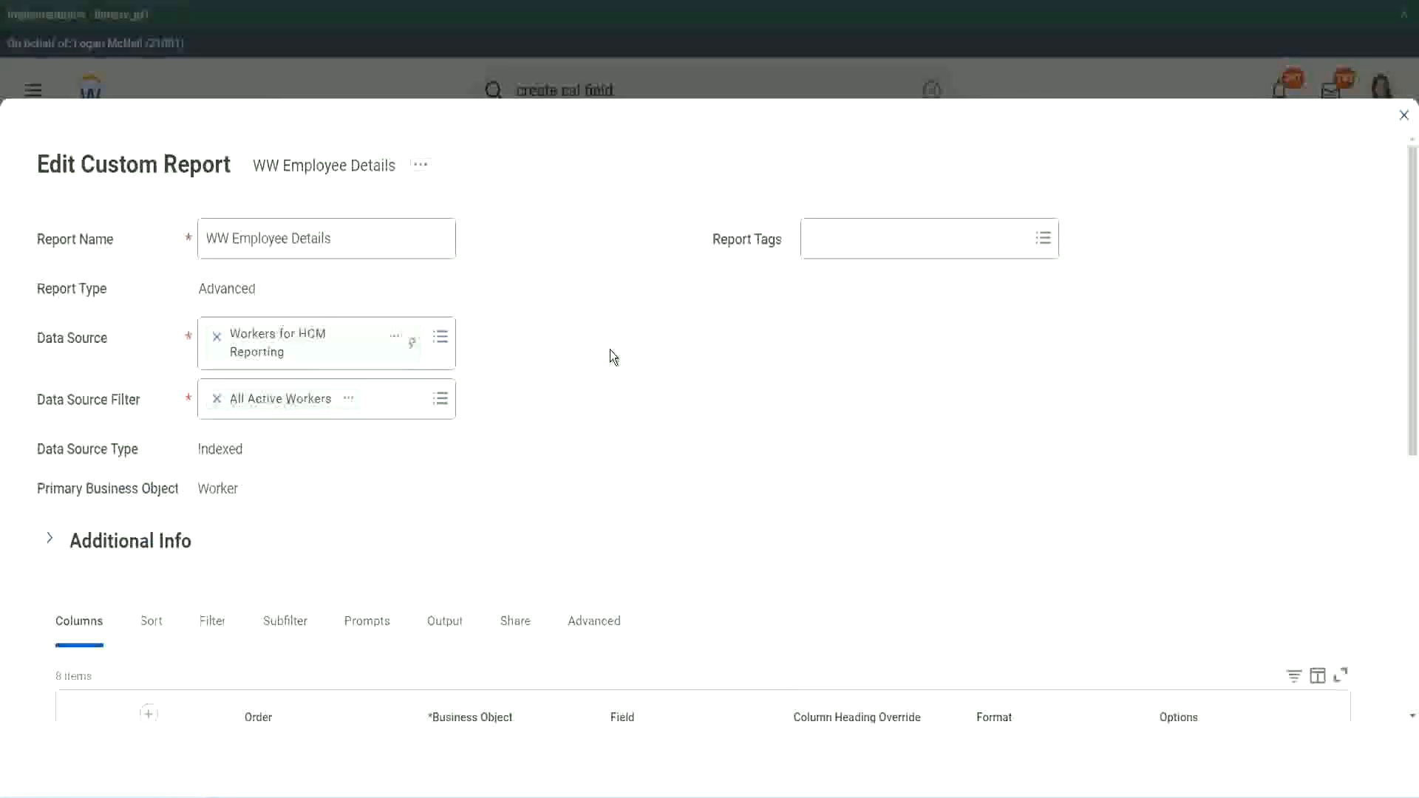
- Add a column row below the Experience Bands row of the report and copy the name of that row's field
{"action": "scroll", "coordinate": [610, 355], "scroll_direction": "down", "scroll_amount": 8}
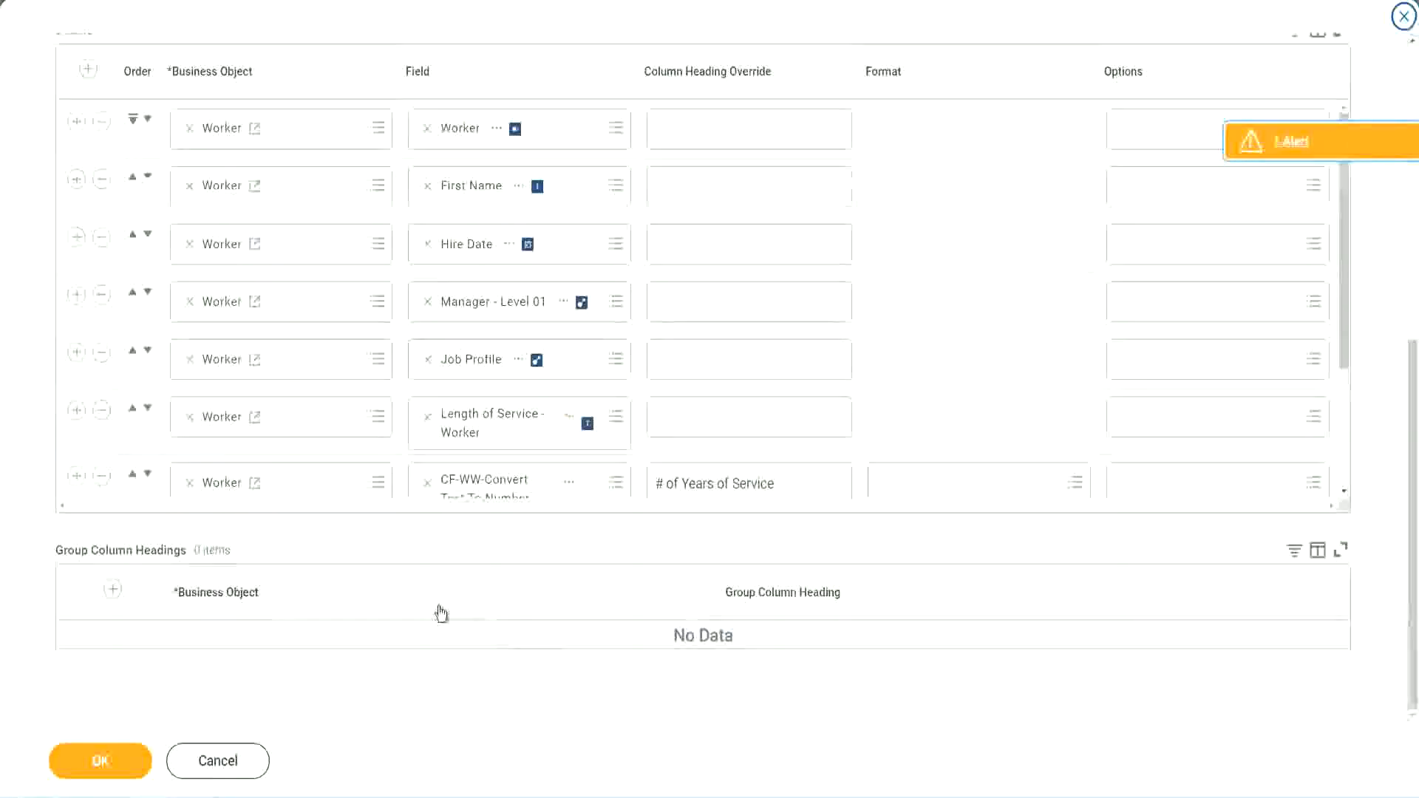
{"action": "scroll", "coordinate": [255, 405], "scroll_direction": "down", "scroll_amount": 3}
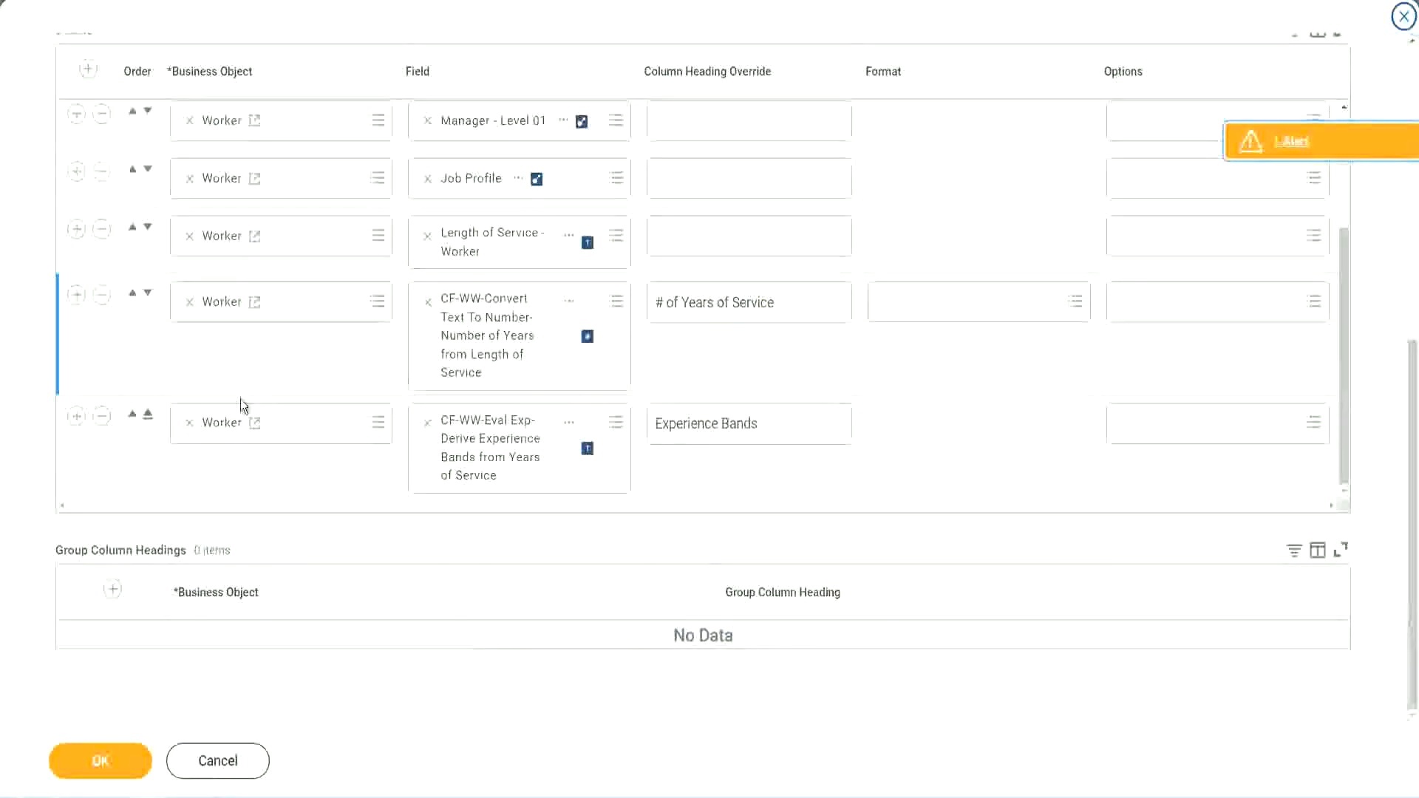
{"action": "left_click", "coordinate": [77, 416]}
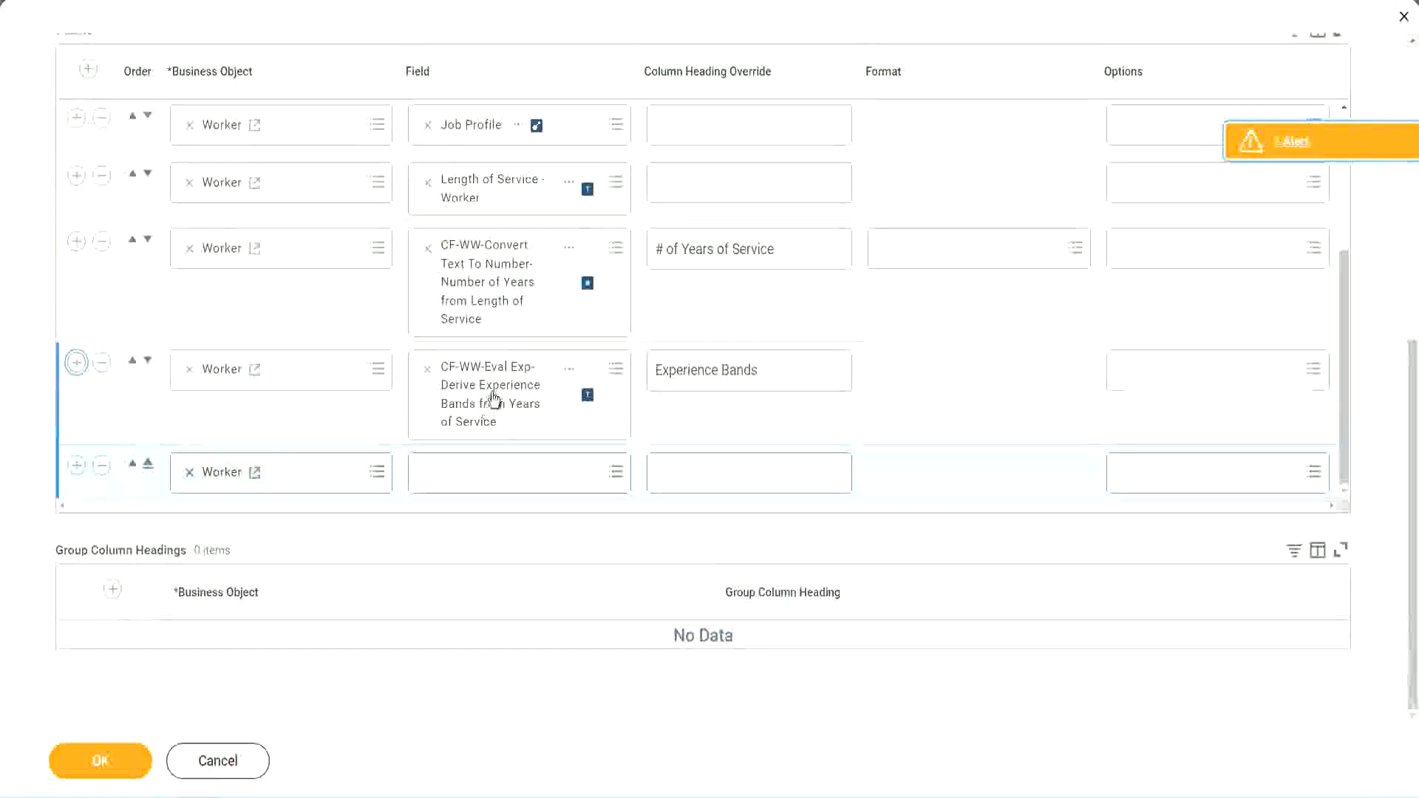
{"action": "right_click", "coordinate": [493, 401]}
{"action": "left_click", "coordinate": [534, 476]}
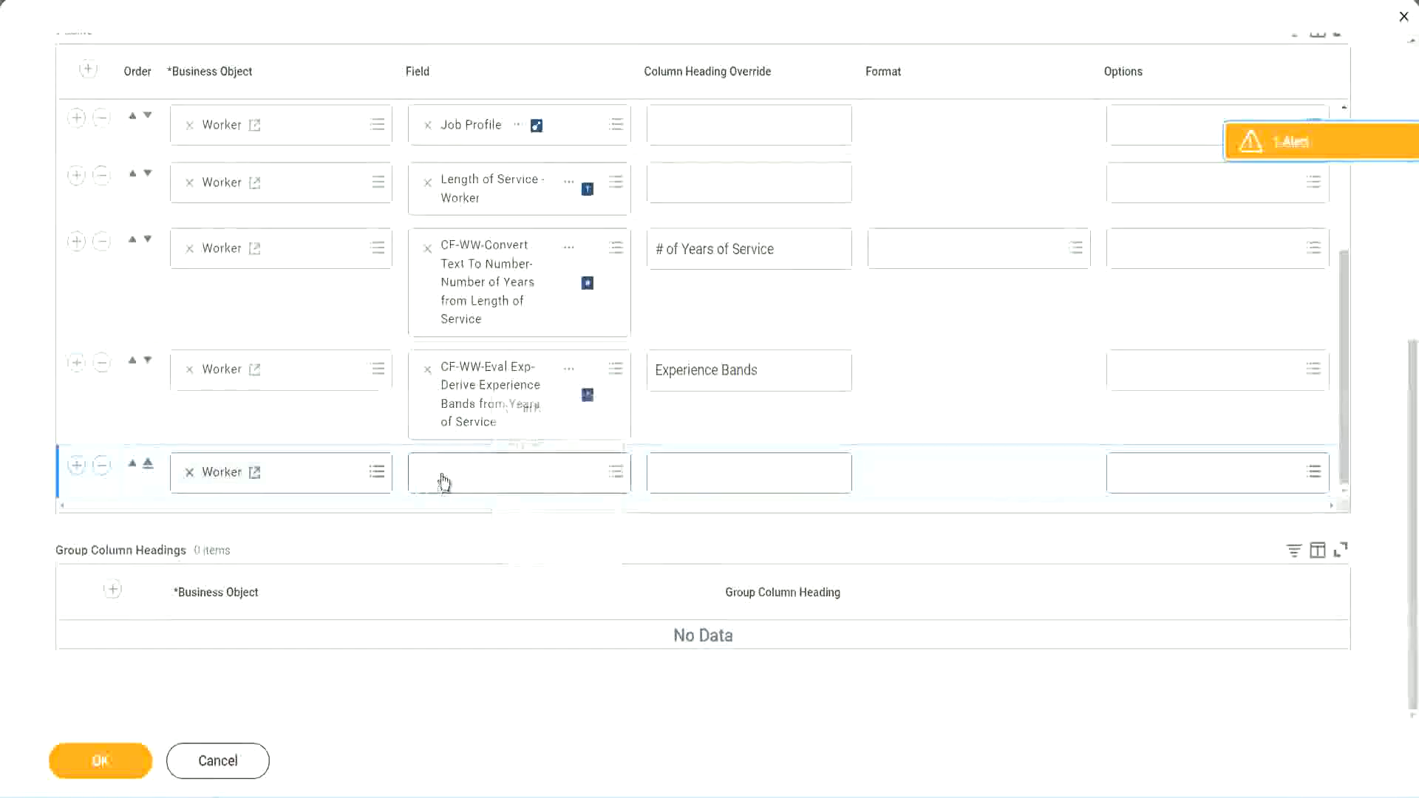
- Search the new row's field for CF-WW-Eval Exp Band and choose CF-WW-Eval Exp Band-Determine Experience Bands from Years of Service
{"action": "left_click", "coordinate": [529, 481]}
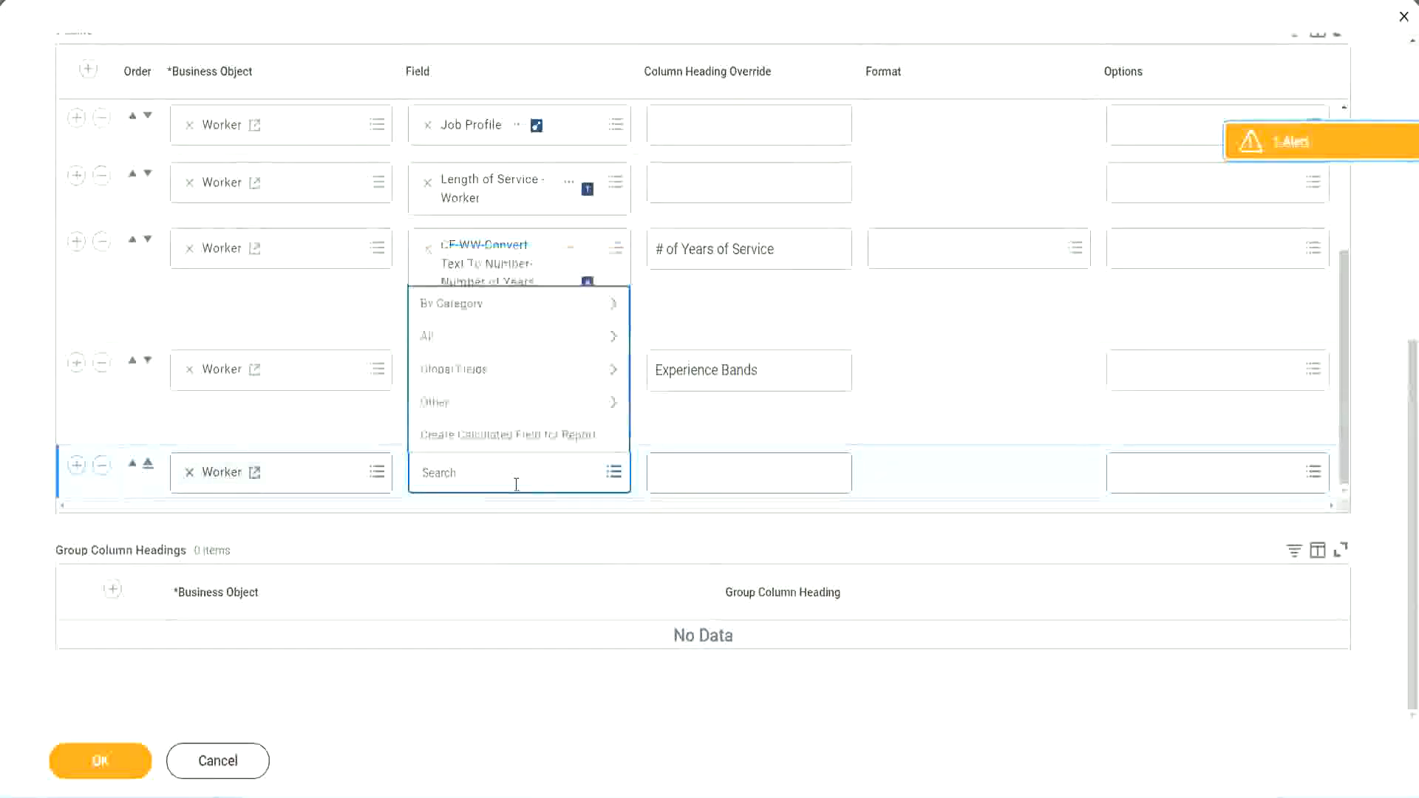
{"action": "key", "text": "ctrl+v"}
{"action": "key", "text": "Return"}
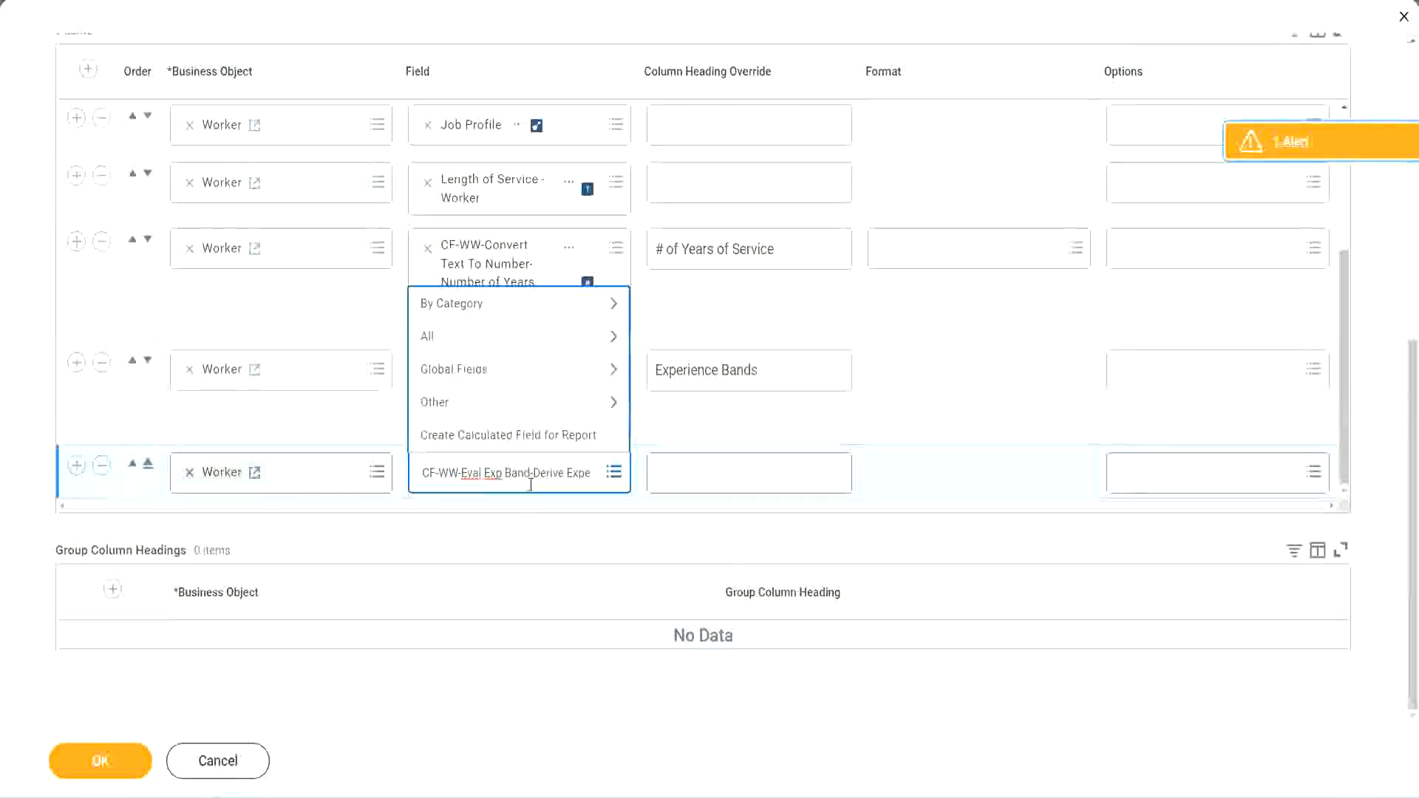
{"action": "key", "text": "Delete"}
{"action": "key", "text": "Delete"}
{"action": "key", "text": "Delete"}
{"action": "key", "text": "Delete"}
{"action": "key", "text": "Delete"}
{"action": "key", "text": "Delete"}
{"action": "key", "text": "Delete"}
{"action": "key", "text": "Delete"}
{"action": "key", "text": "Delete"}
{"action": "key", "text": "Delete"}
{"action": "key", "text": "Delete"}
{"action": "key", "text": "Delete"}
{"action": "key", "text": "Delete"}
{"action": "key", "text": "Delete"}
{"action": "key", "text": "Delete"}
{"action": "key", "text": "Delete"}
{"action": "key", "text": "Delete"}
{"action": "key", "text": "Delete"}
{"action": "key", "text": "Delete"}
{"action": "key", "text": "Delete"}
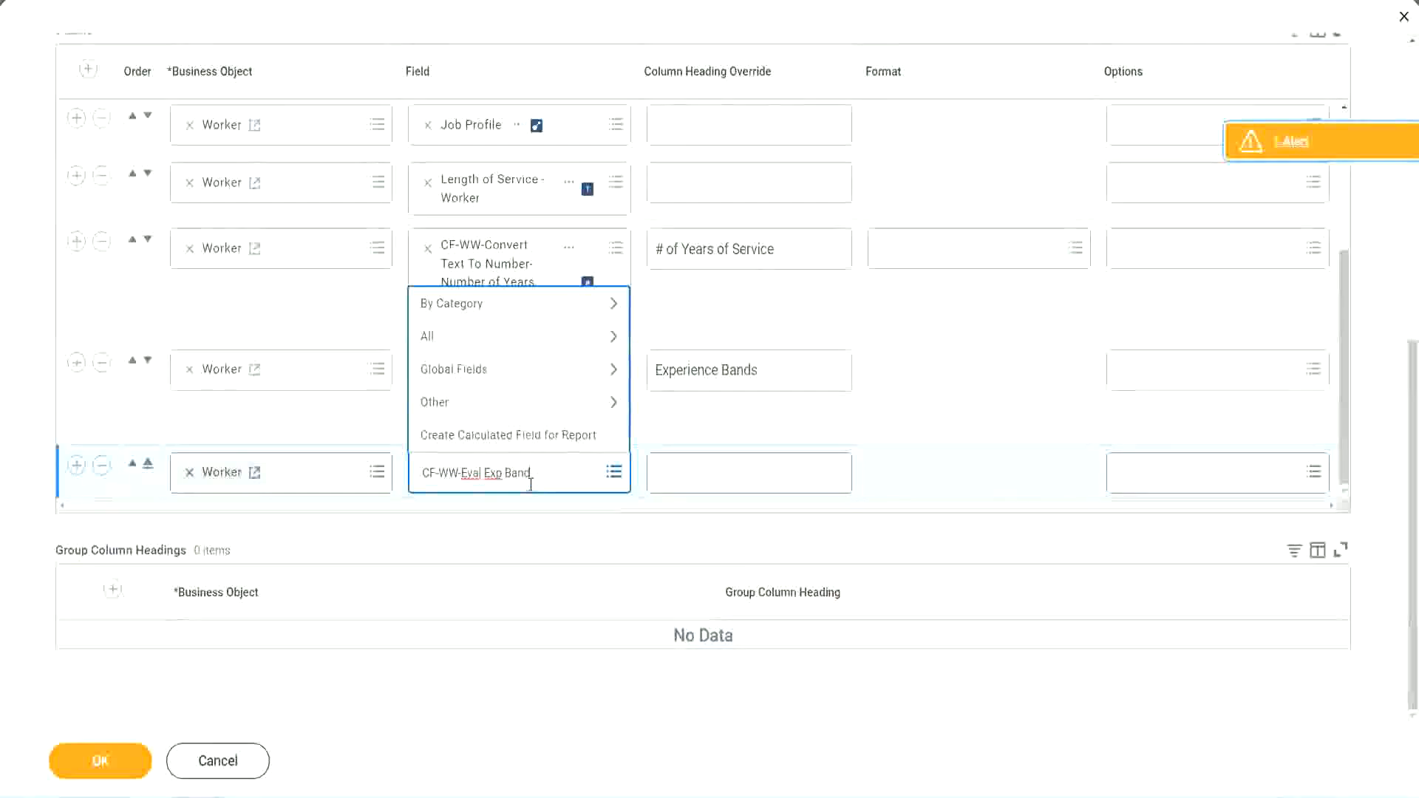
{"action": "key", "text": "Return"}
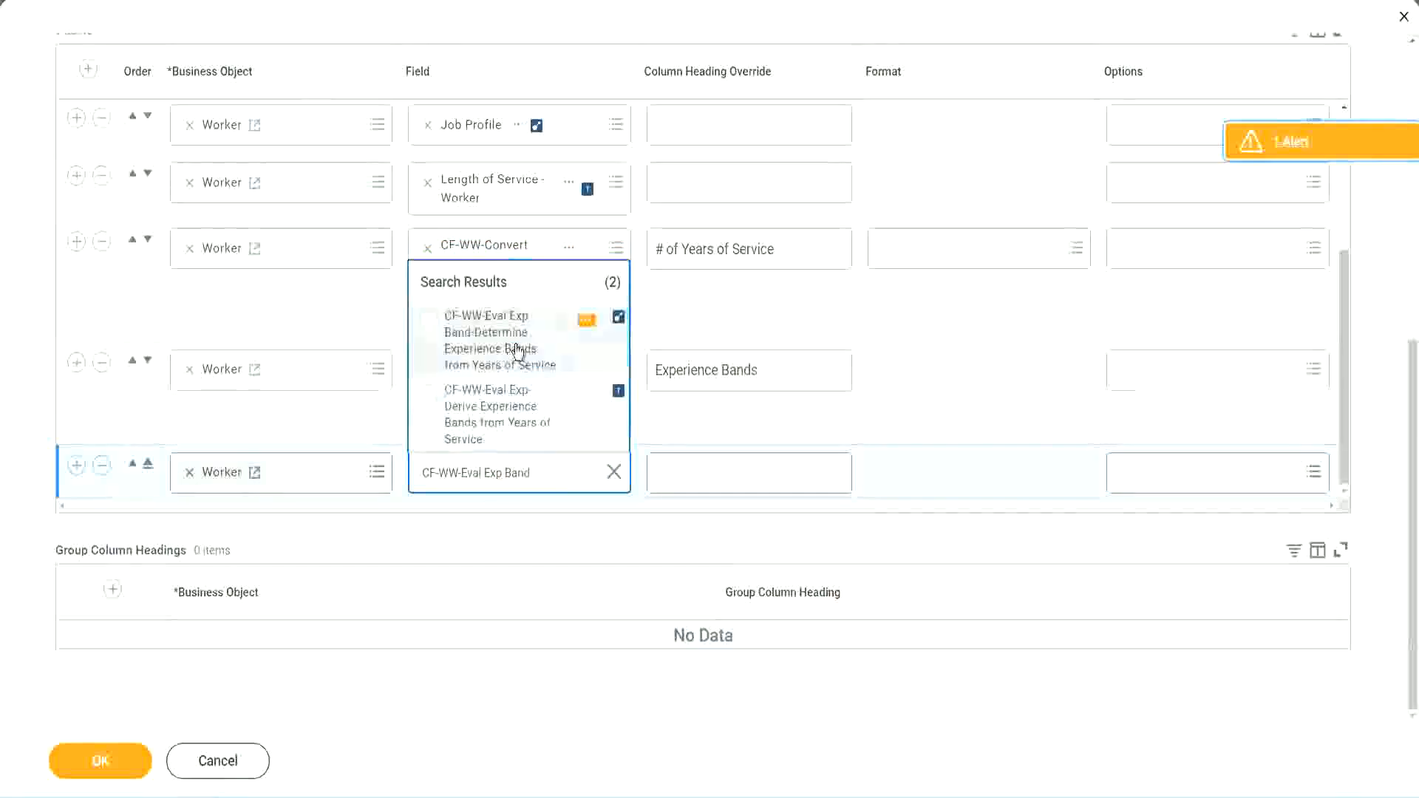
{"action": "left_click", "coordinate": [517, 350]}
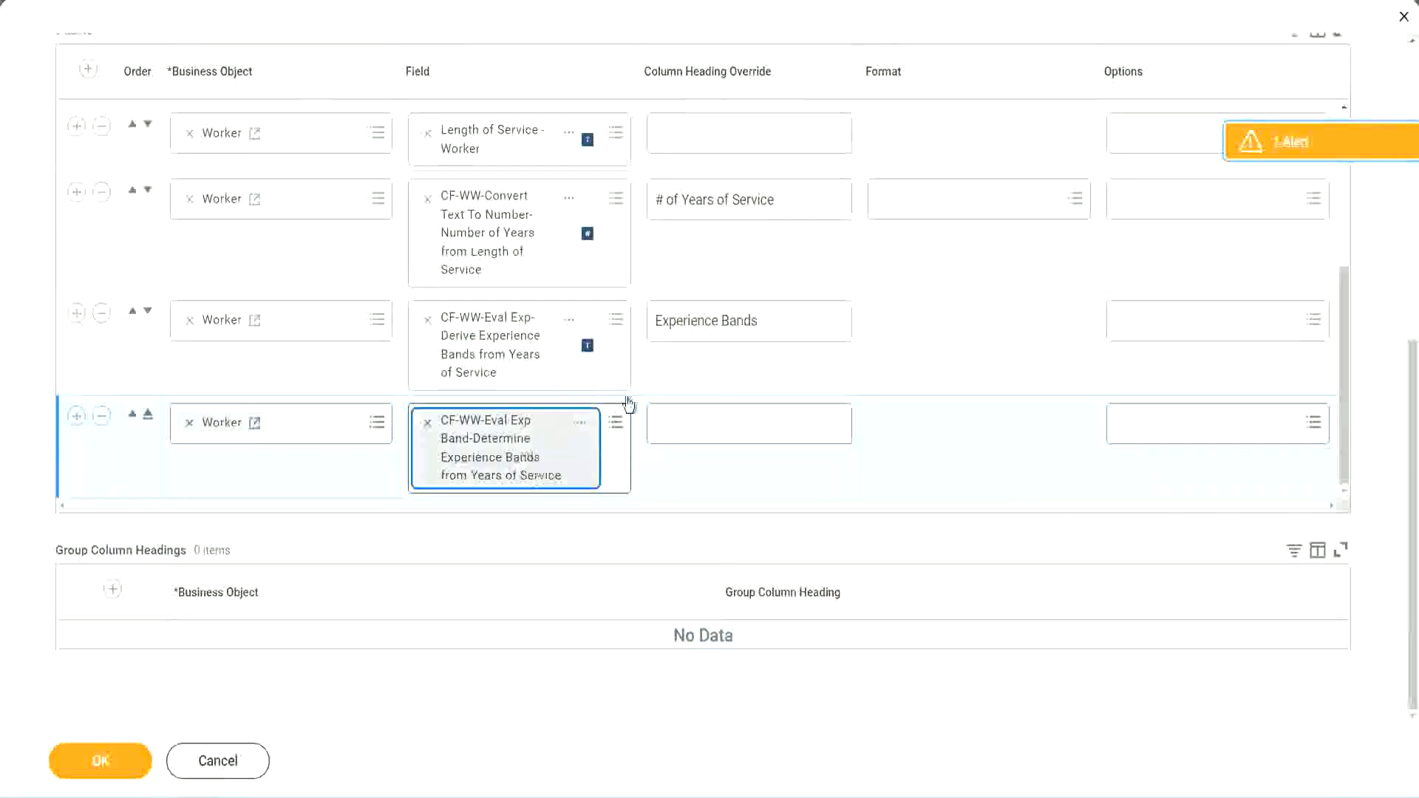
- Copy the Experience Bands column heading override to the new Eval Exp Band row and extend it to "Experience Bands (Eval Exp Bands)"
{"action": "left_click", "coordinate": [781, 322]}
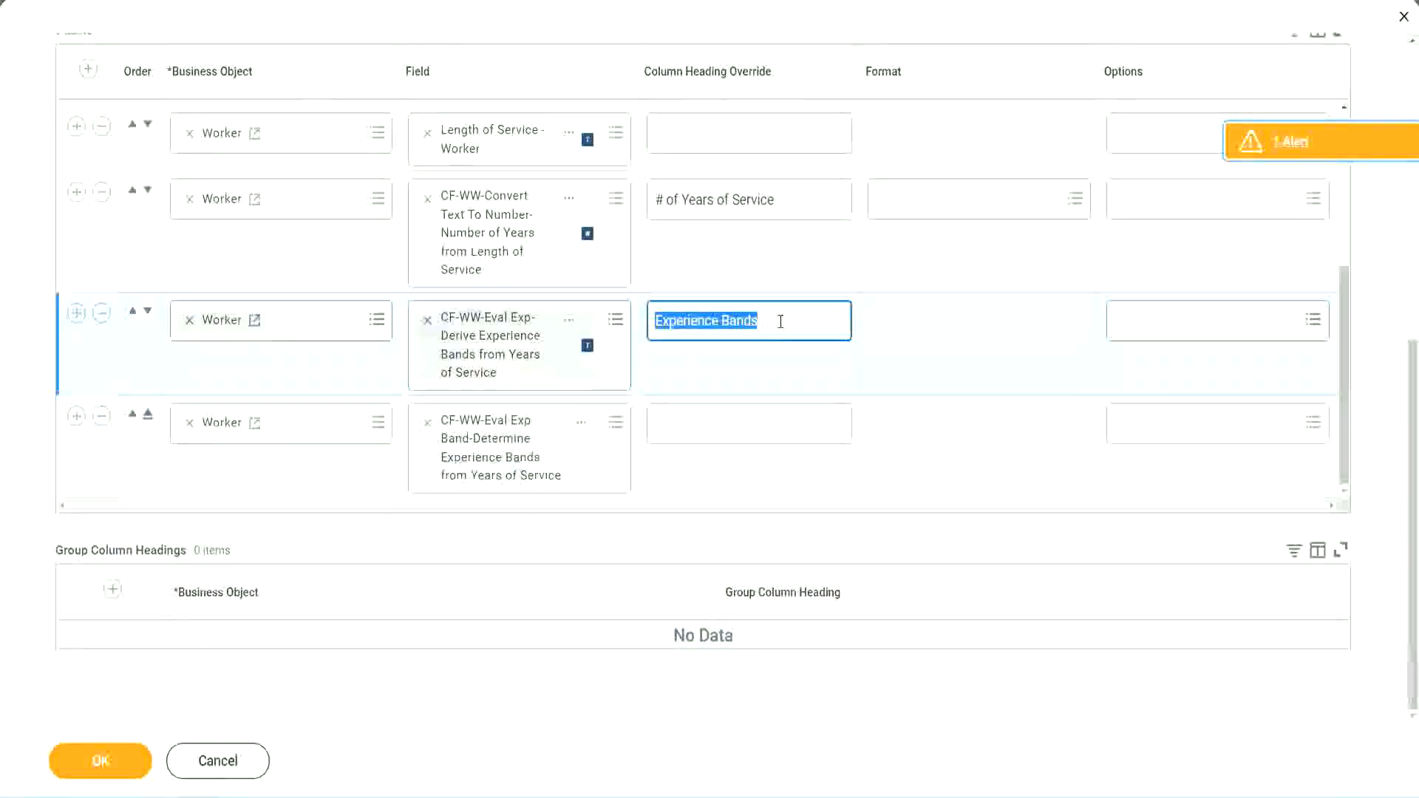
{"action": "left_click", "coordinate": [690, 422]}
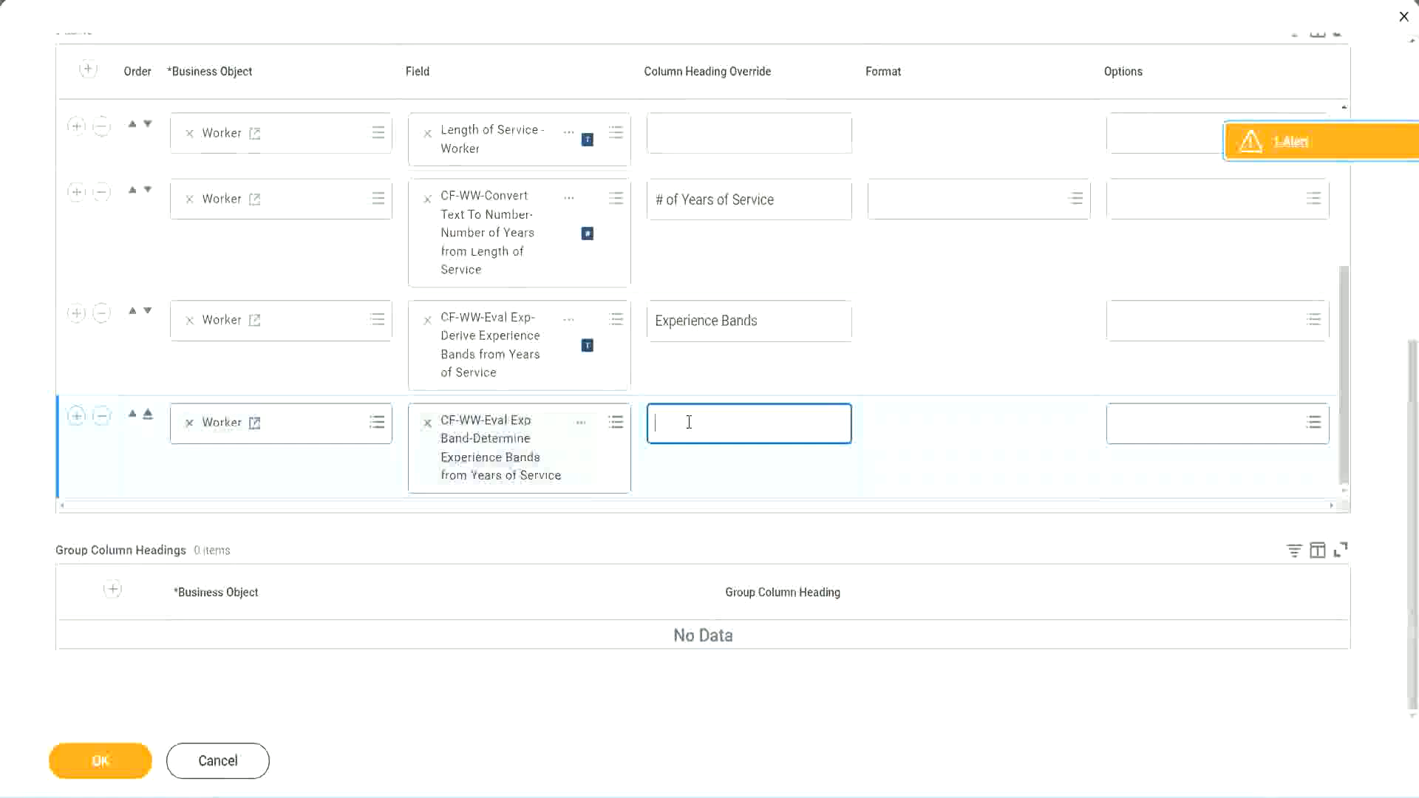
{"action": "key", "text": "ctrl+v"}
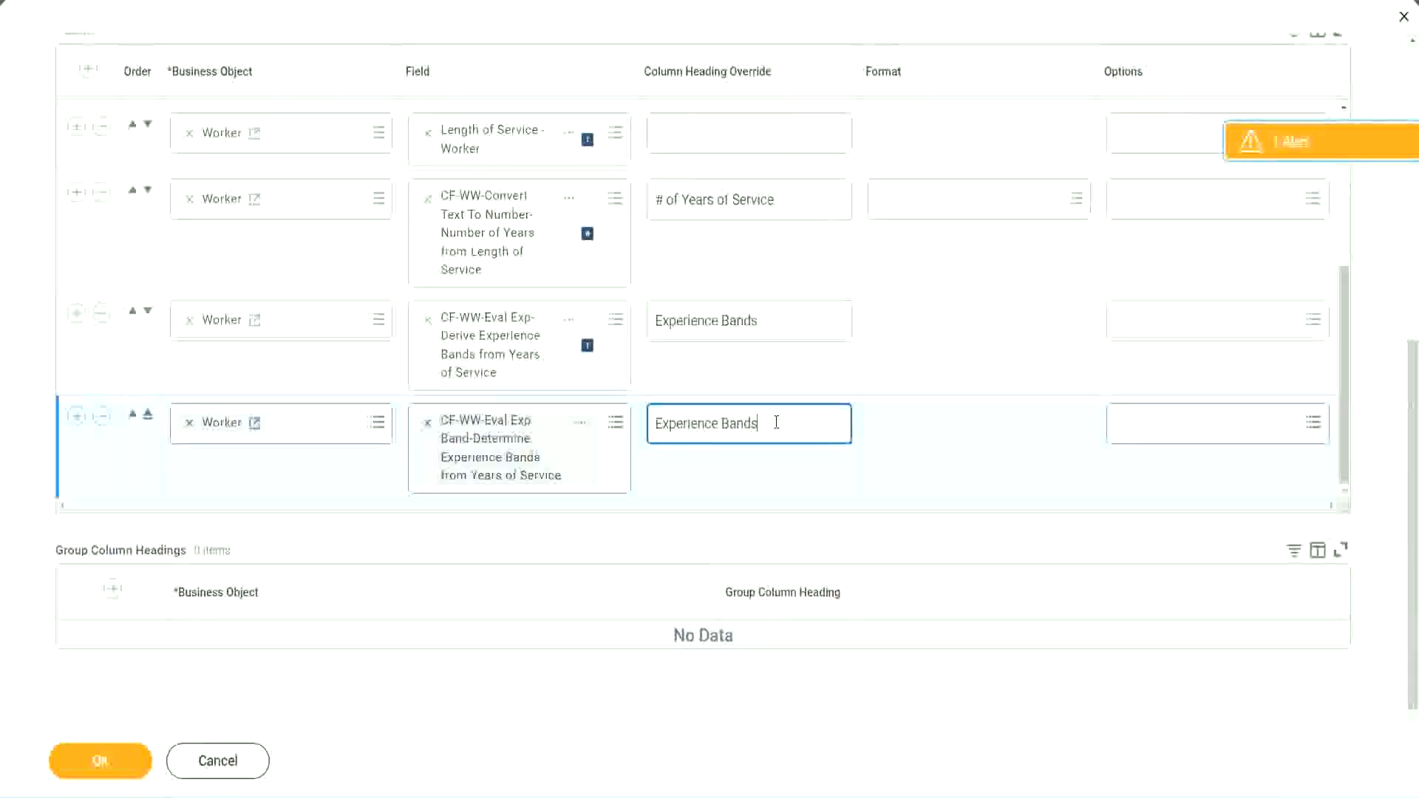
{"action": "type", "text": "("}
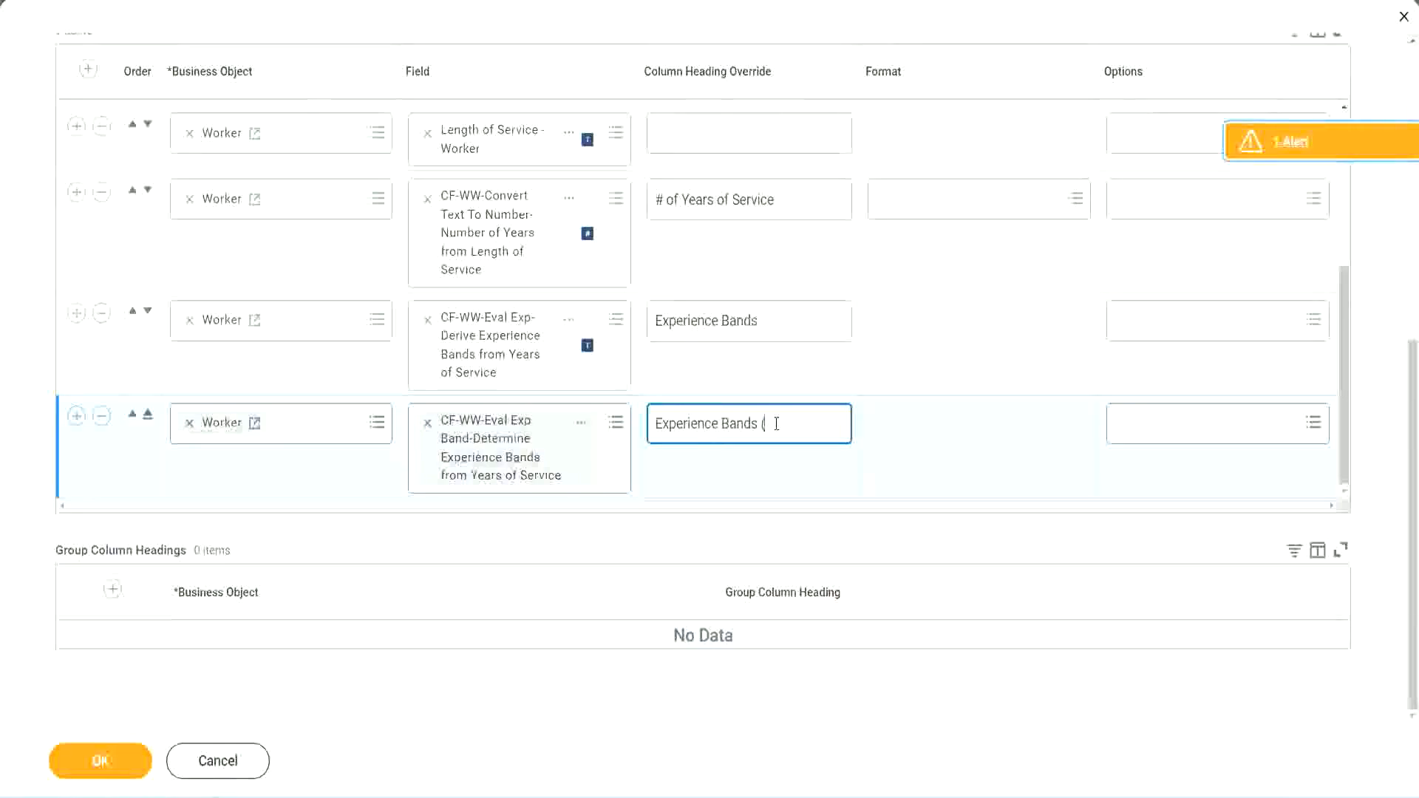
{"action": "type", "text": "Eval Exp Bands)"}
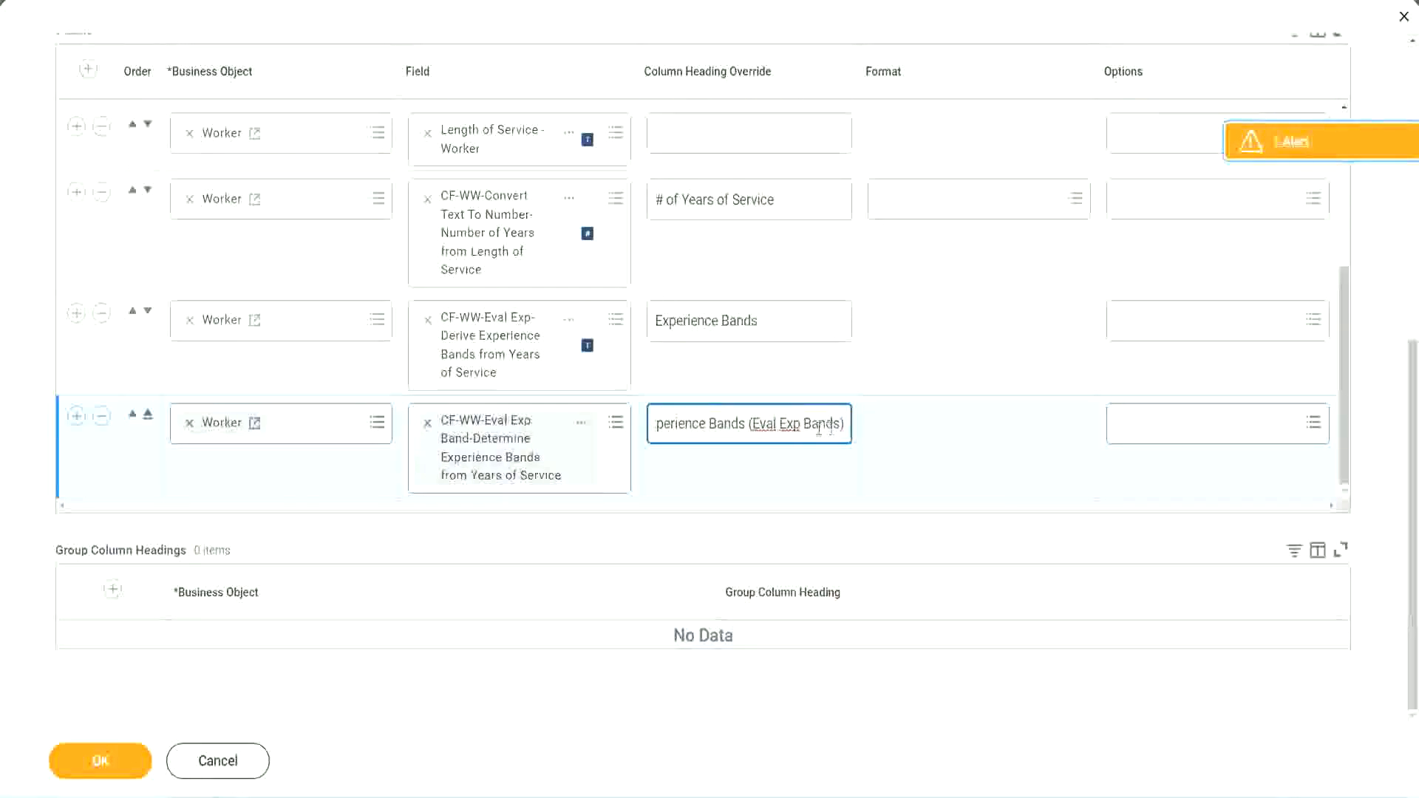
{"action": "double_click", "coordinate": [791, 424]}
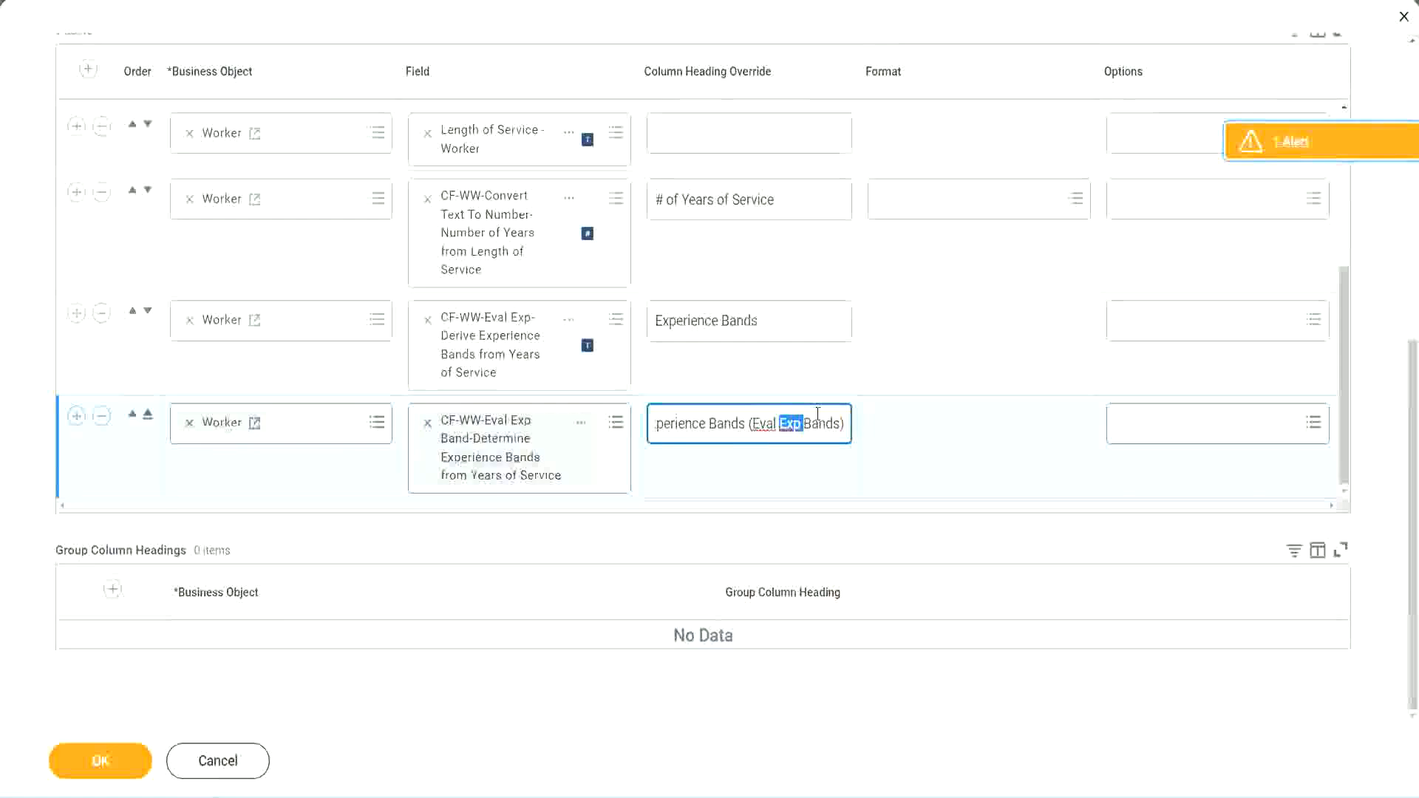
{"action": "left_click", "coordinate": [817, 418]}
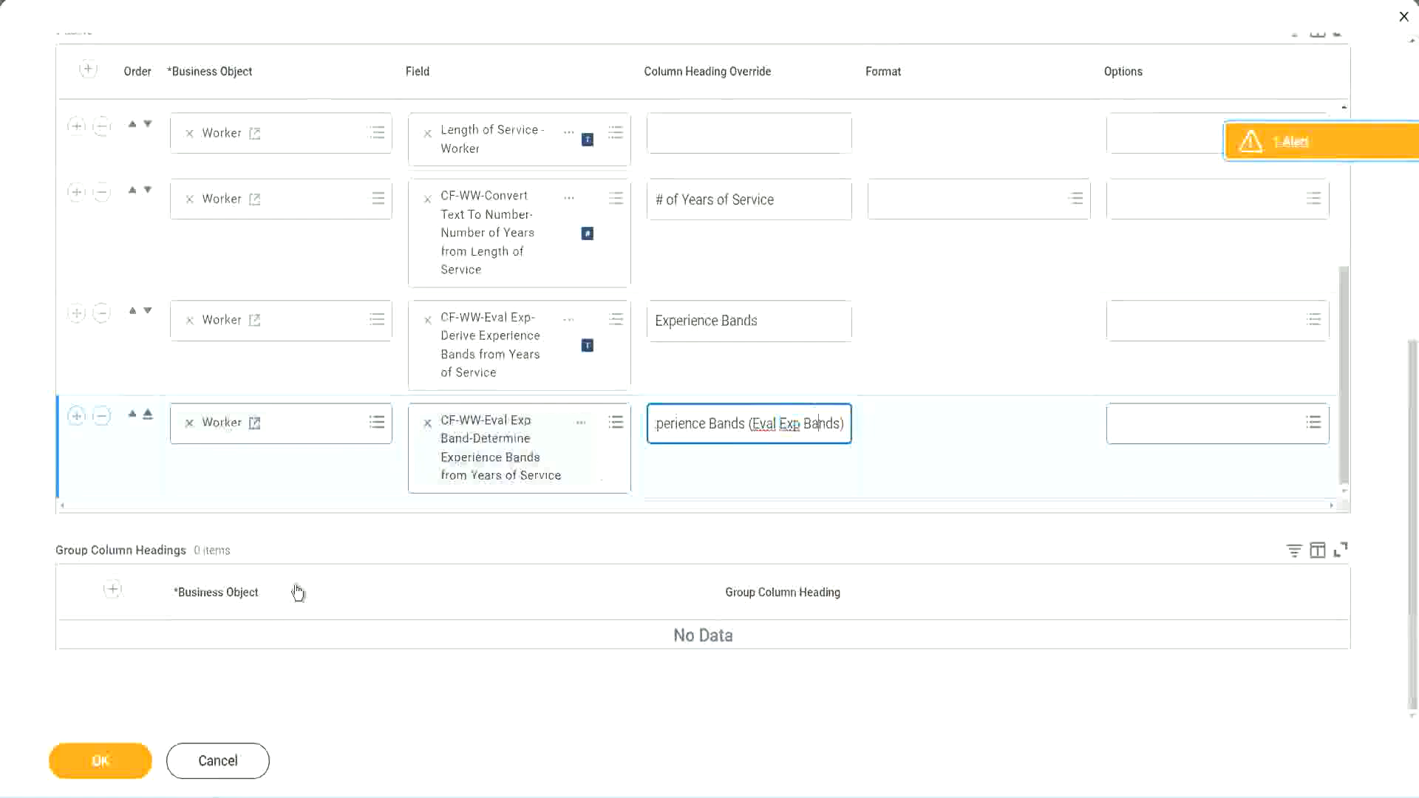
- Save the edited WW Employee Details report definition and run the report
{"action": "left_click", "coordinate": [109, 765]}
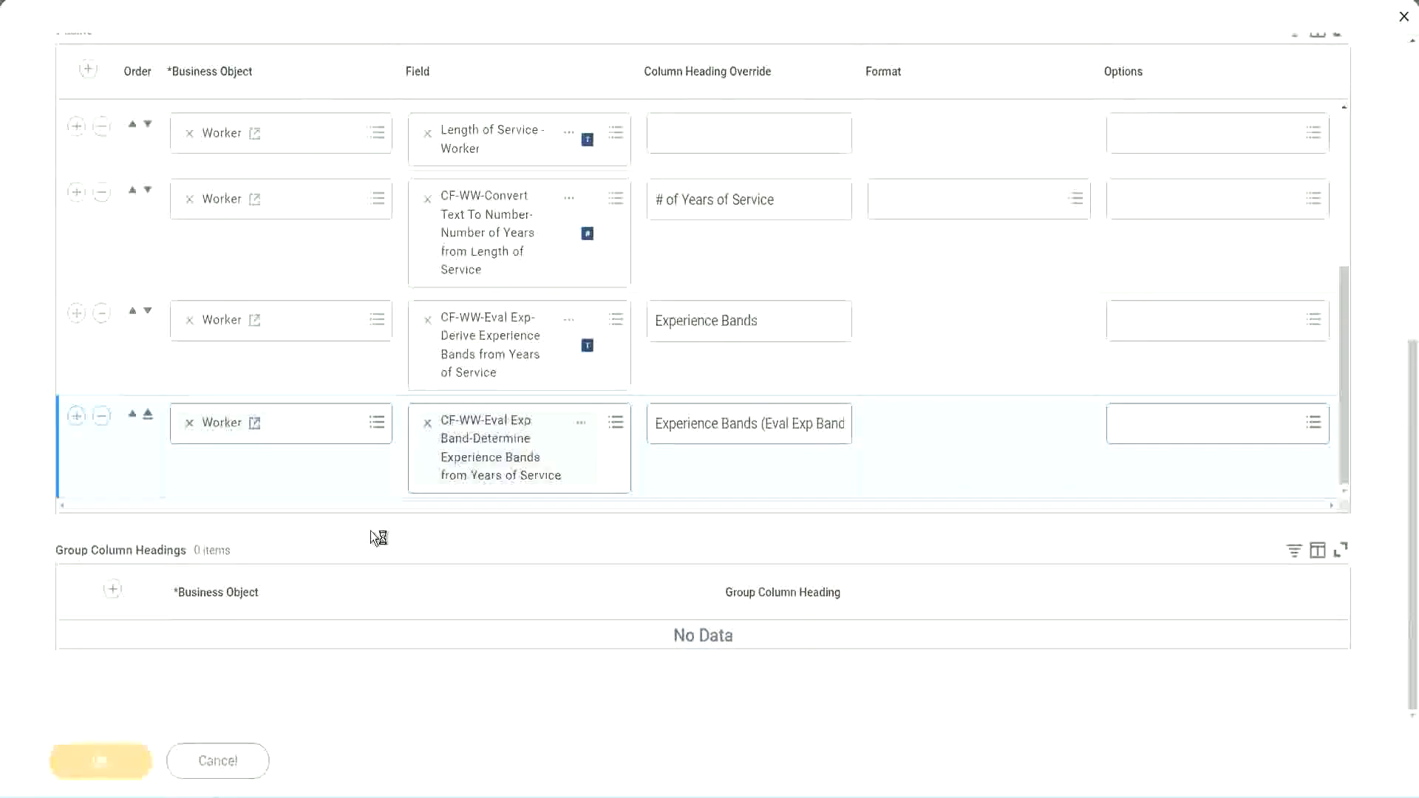
{"action": "left_click", "coordinate": [164, 750]}
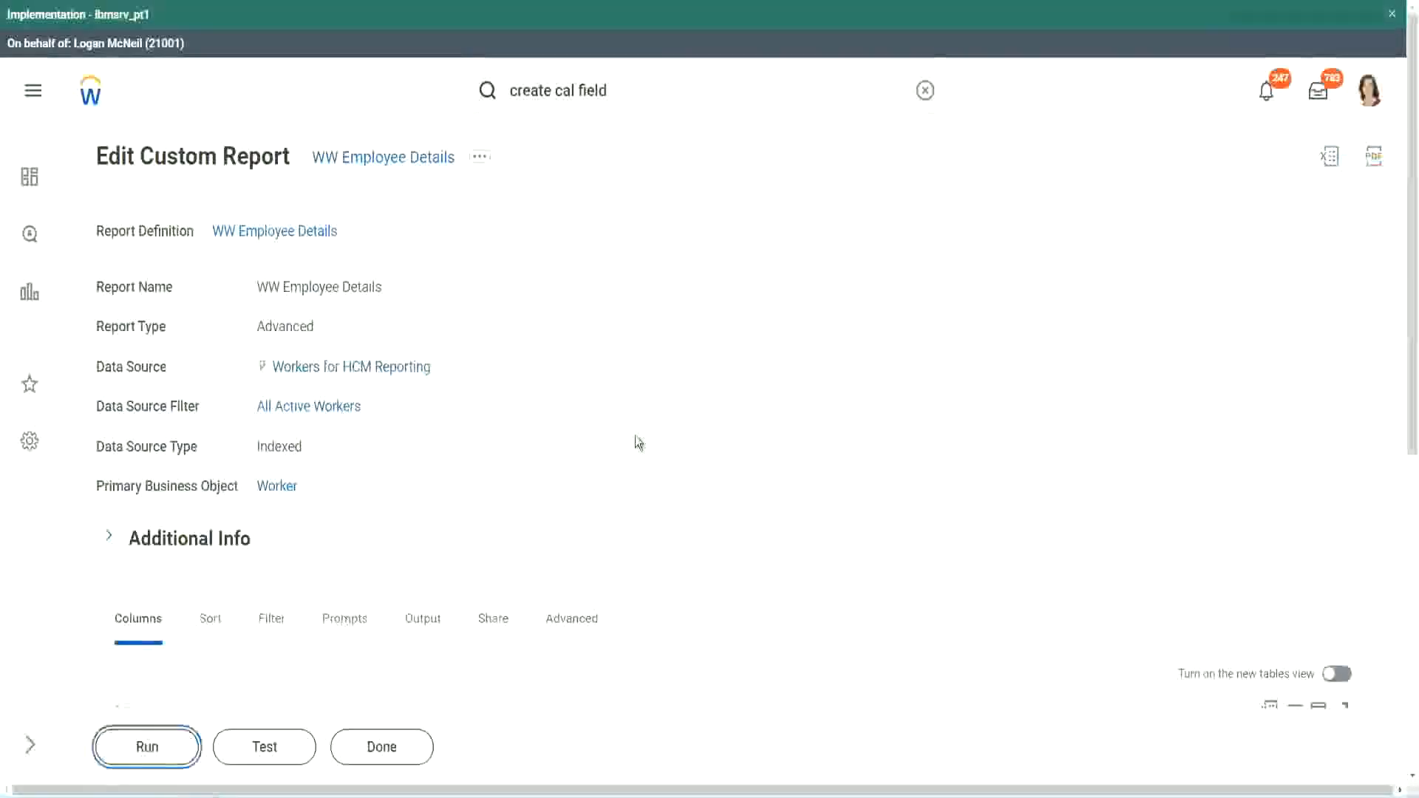